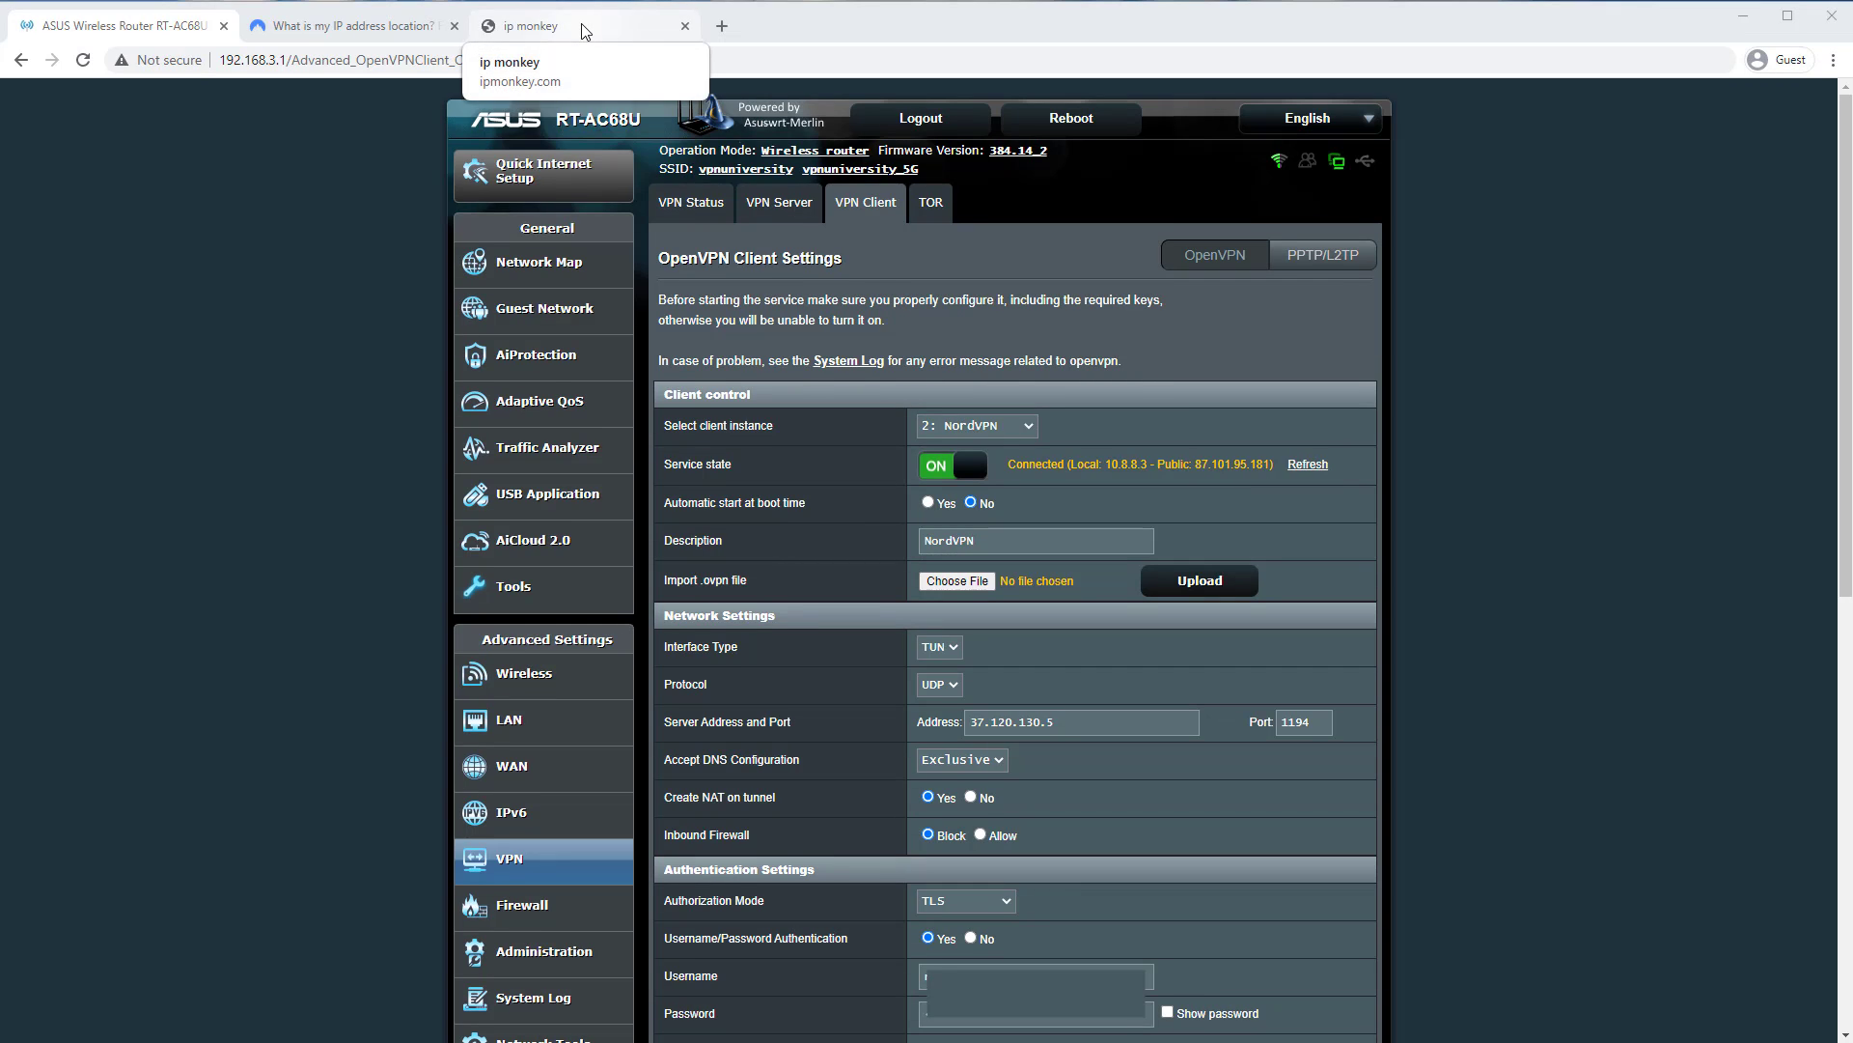
click(584, 31)
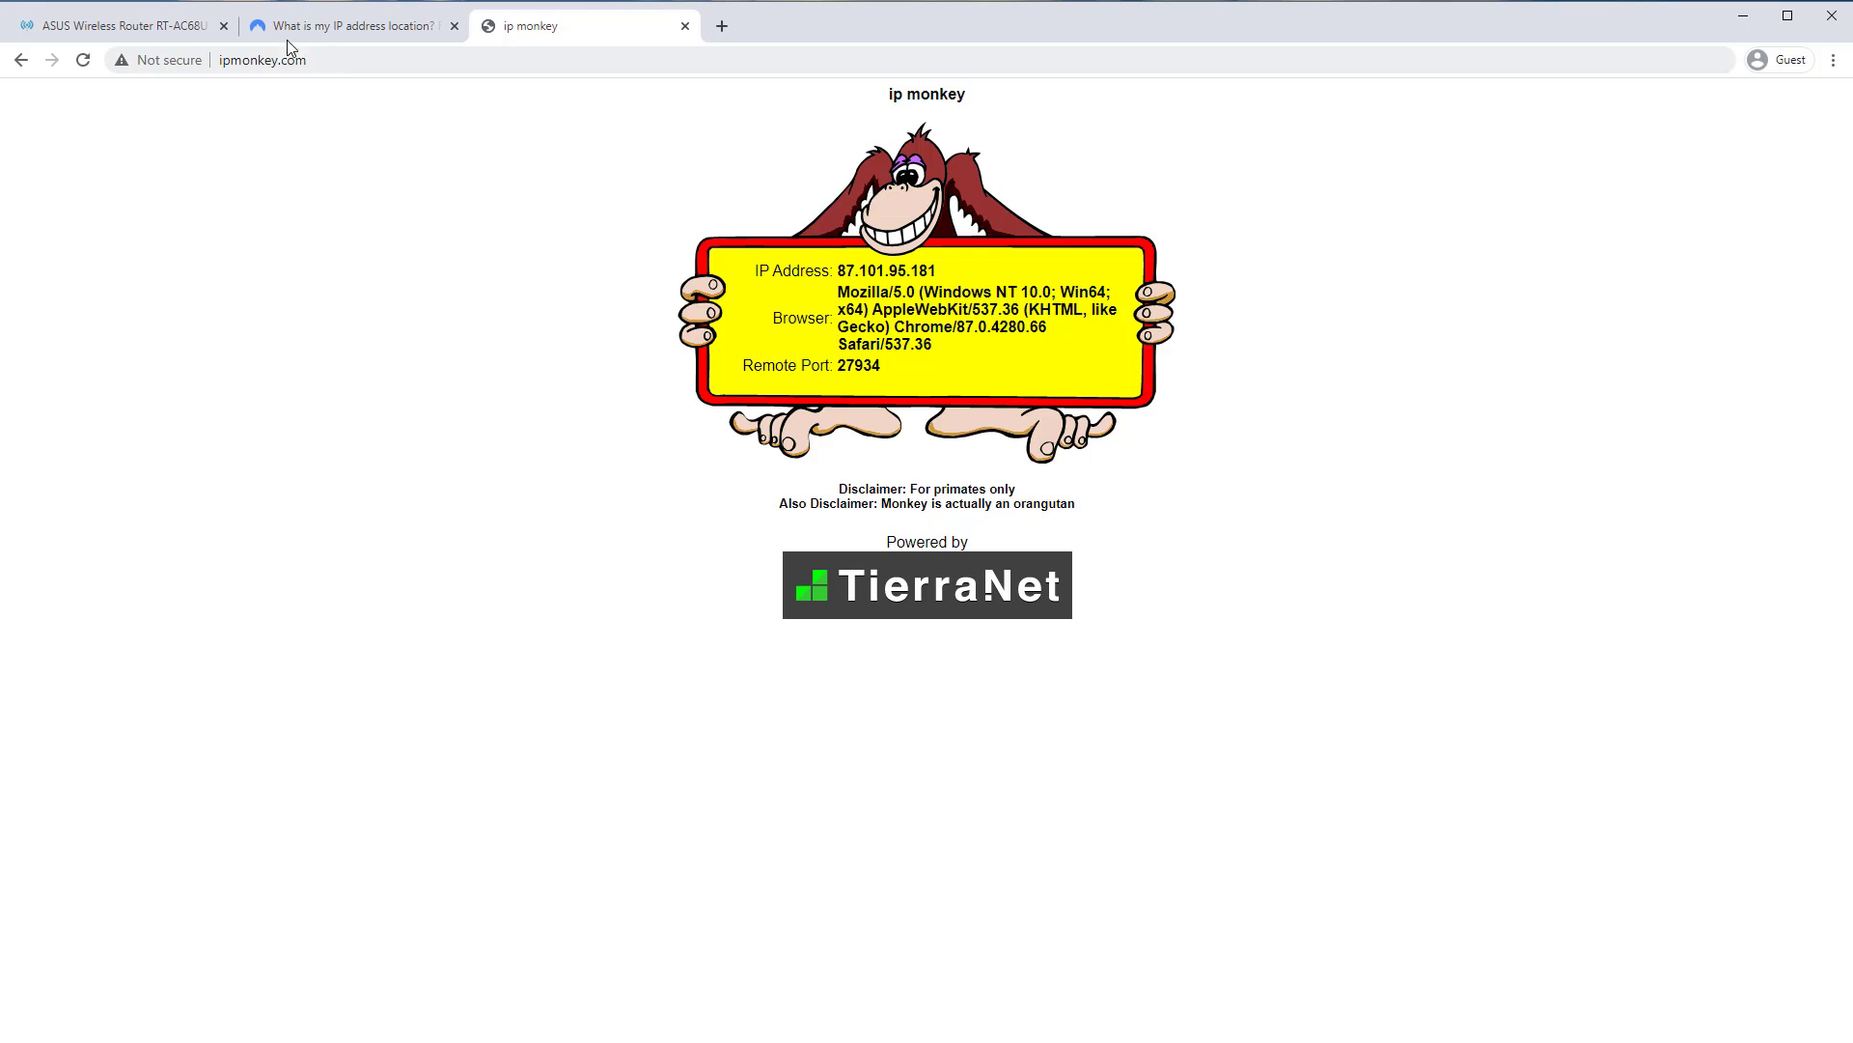
click(164, 25)
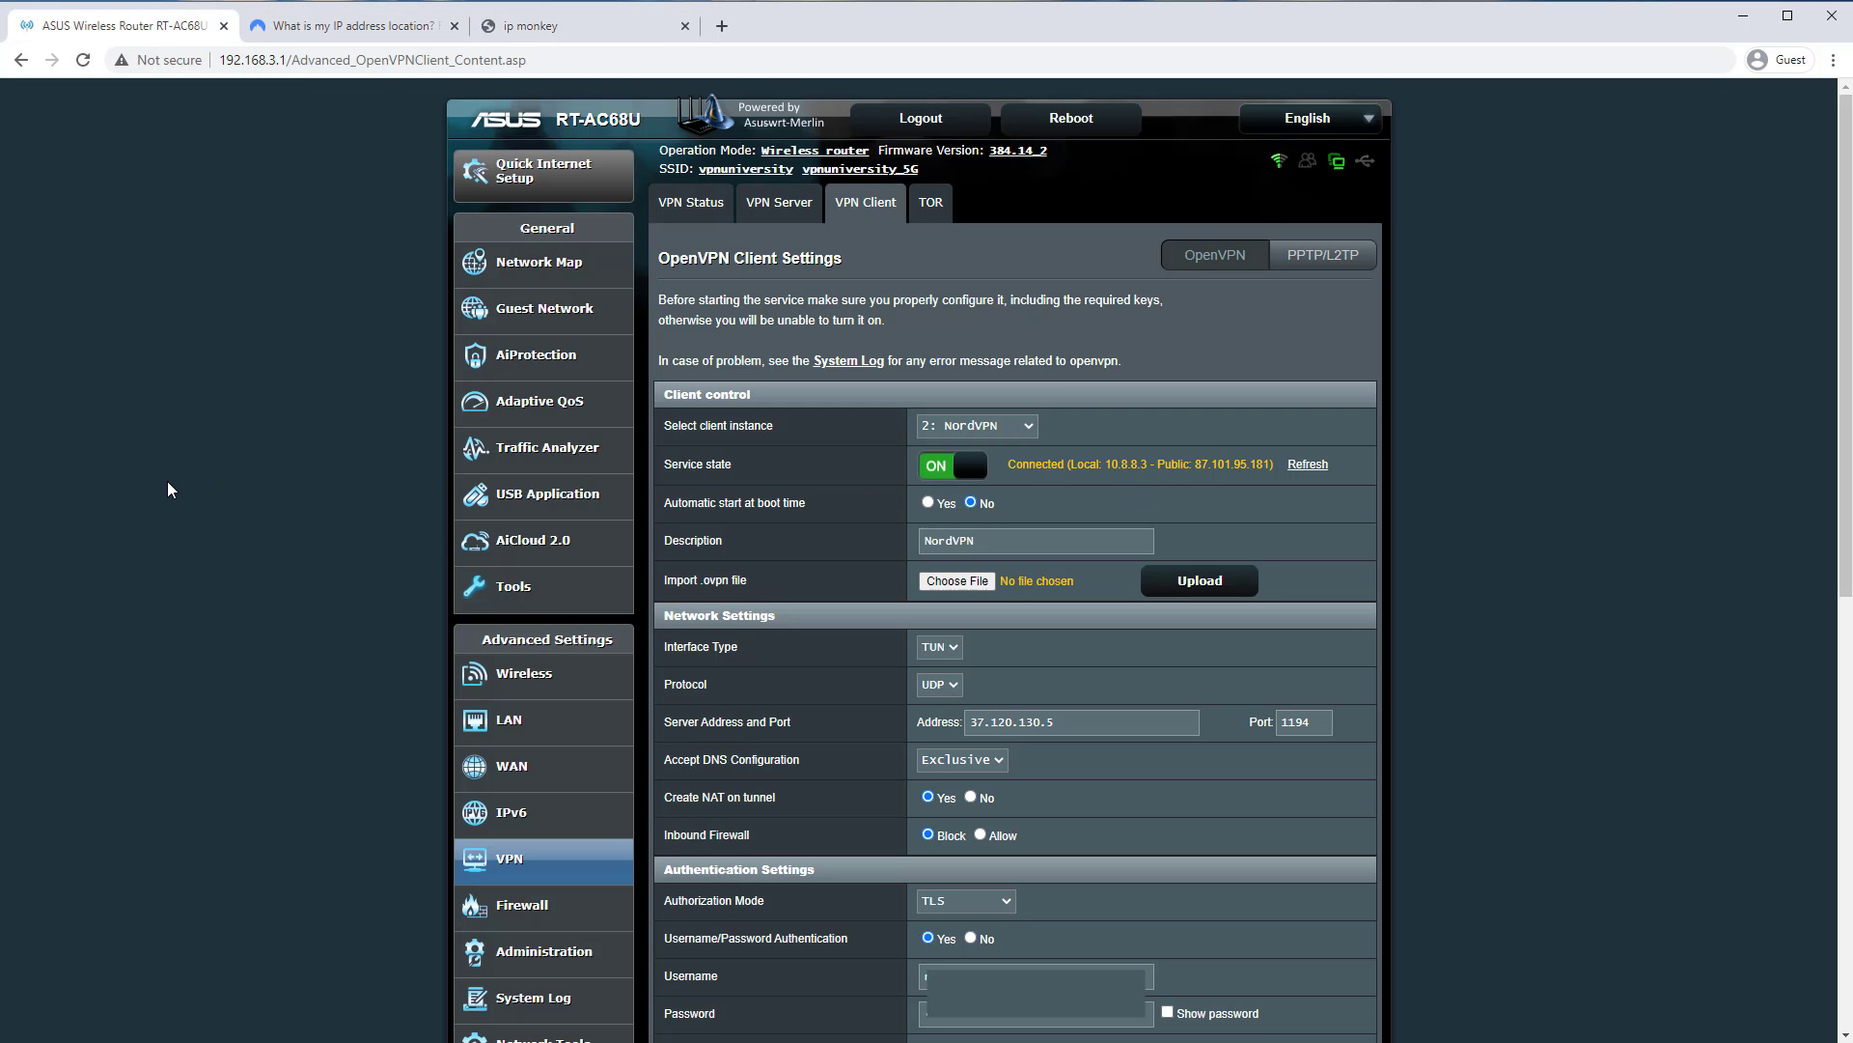
Set 'Force Internet traffic through tunnel' to Policy Rules (strict).
scroll(326, 427, down, 10)
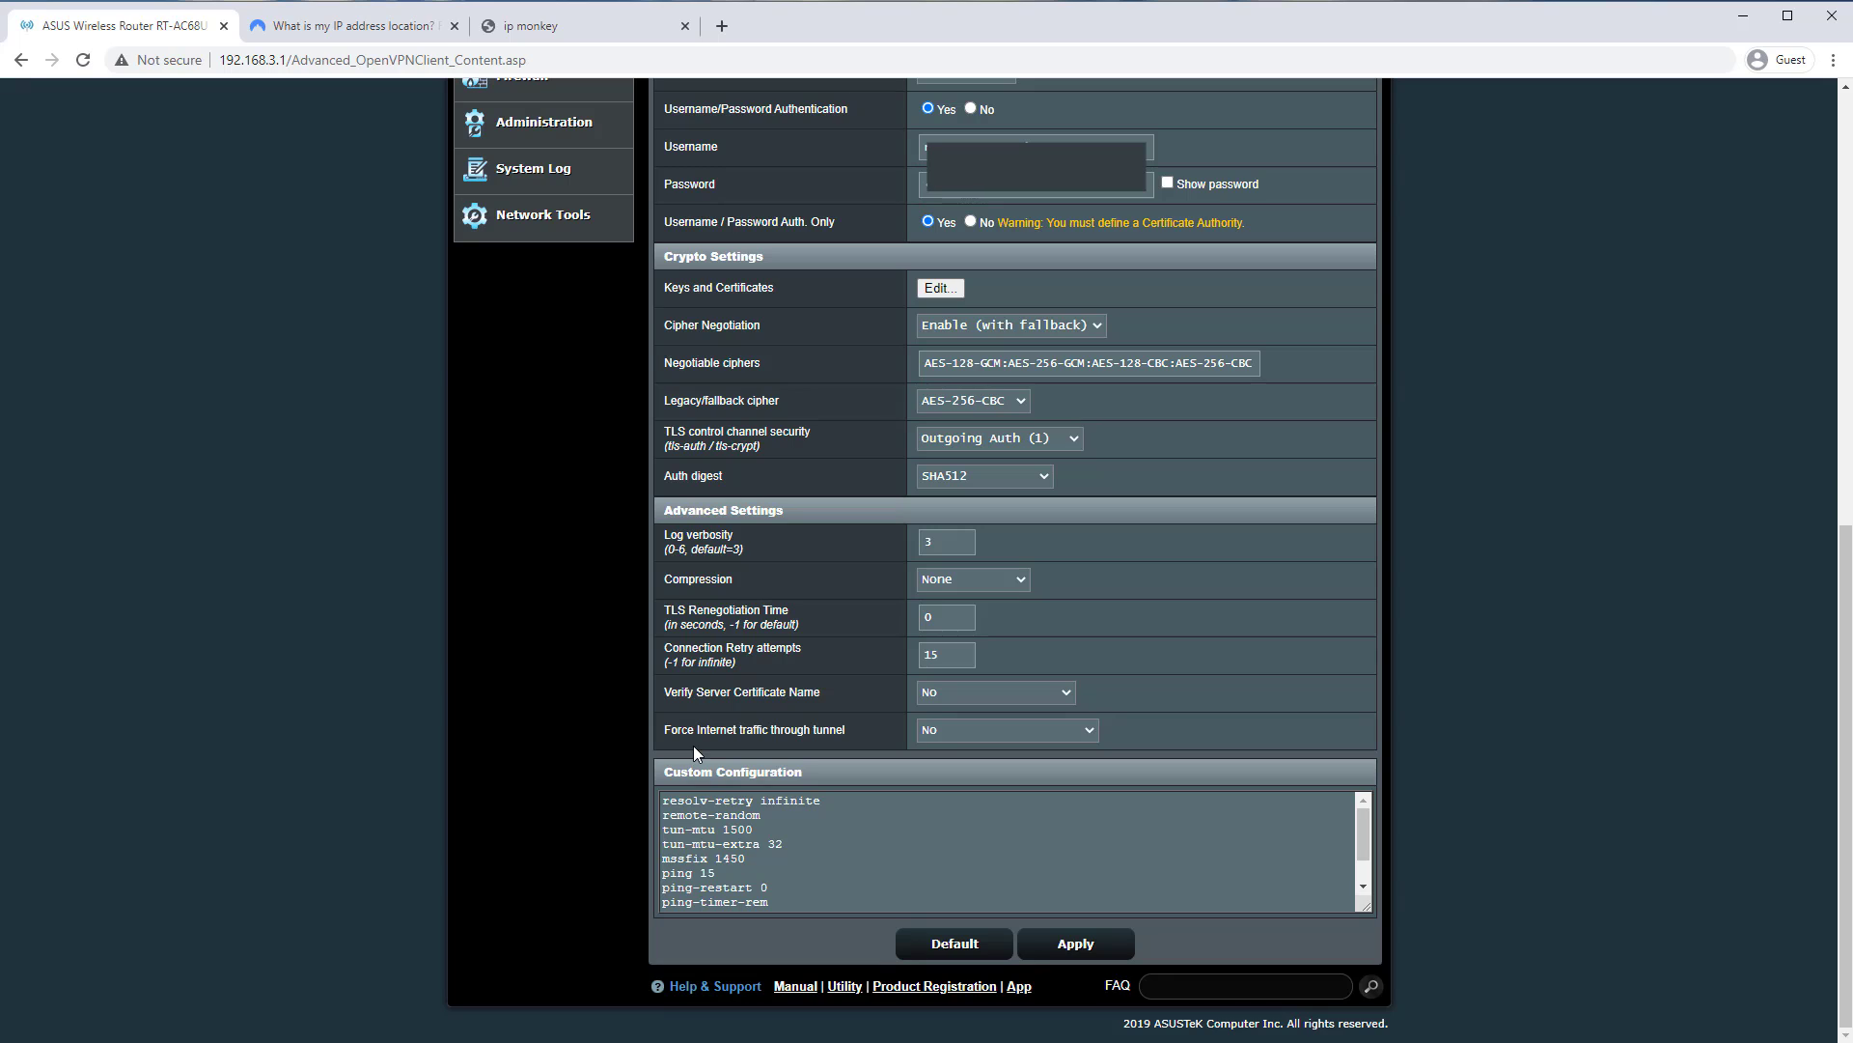
click(943, 739)
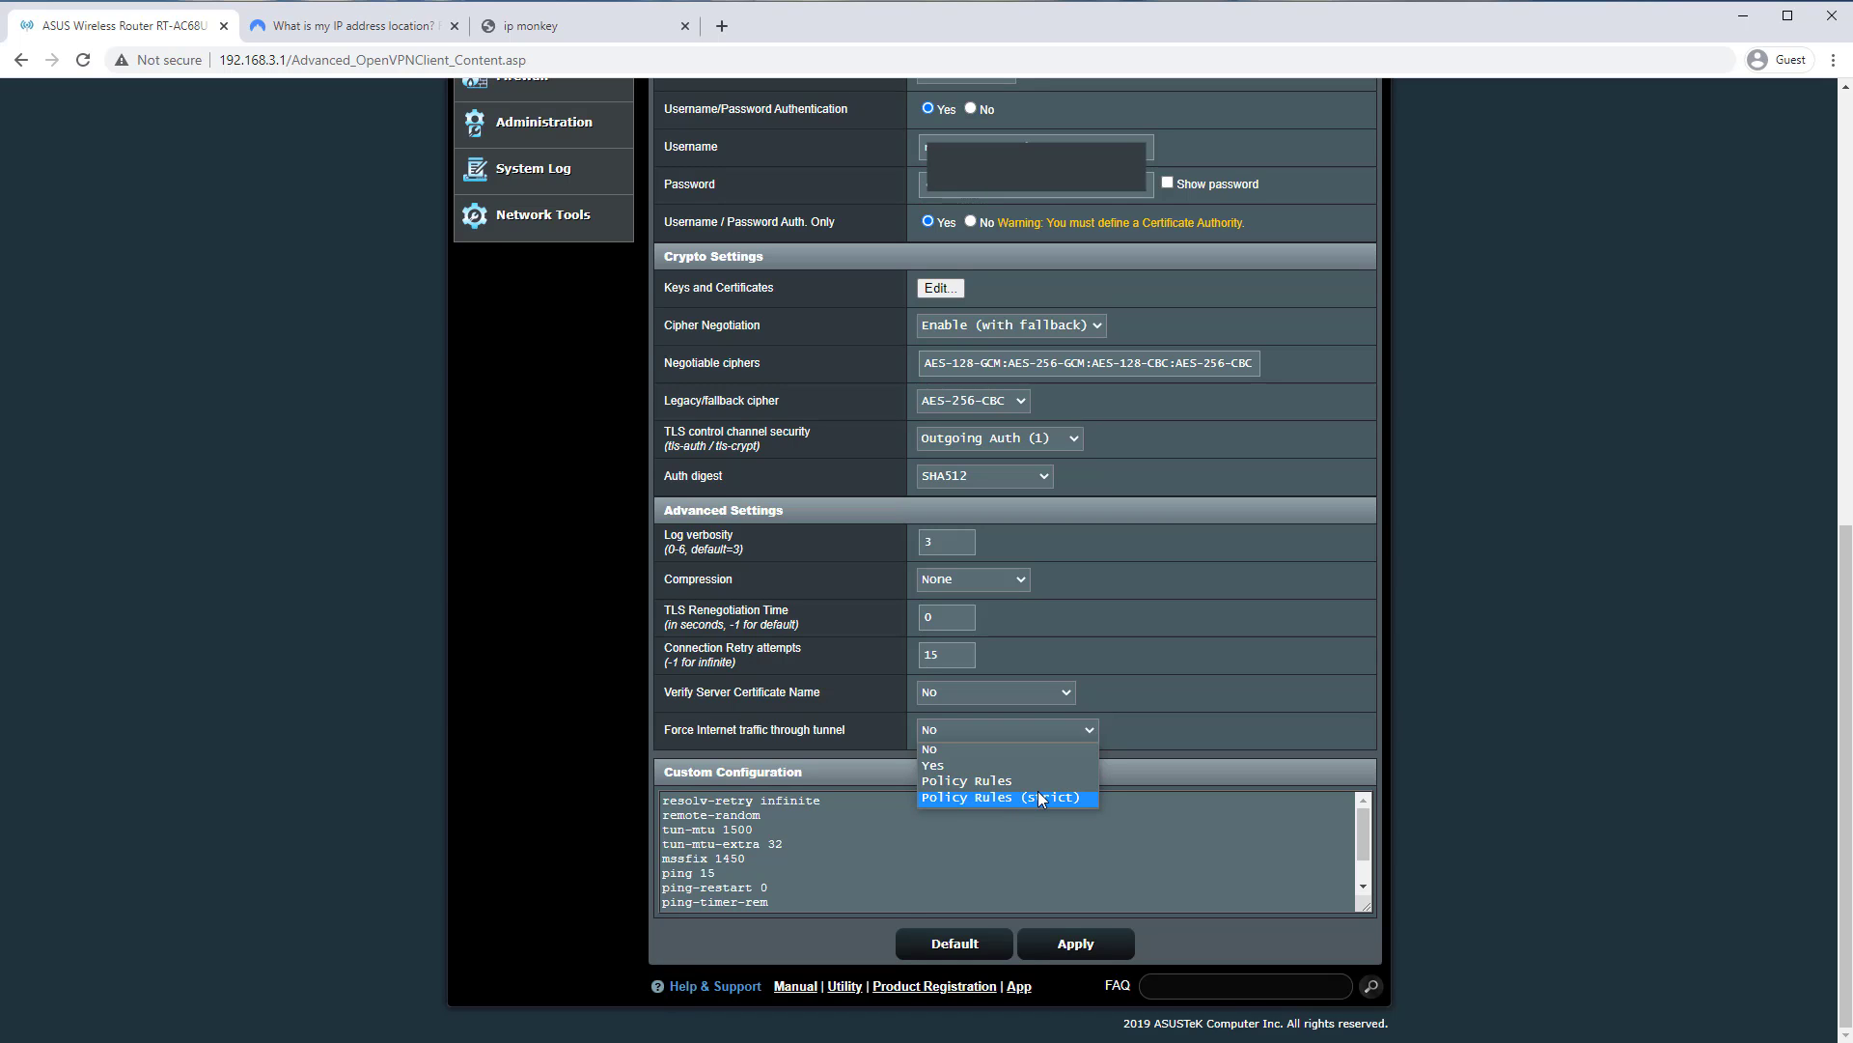
click(1046, 796)
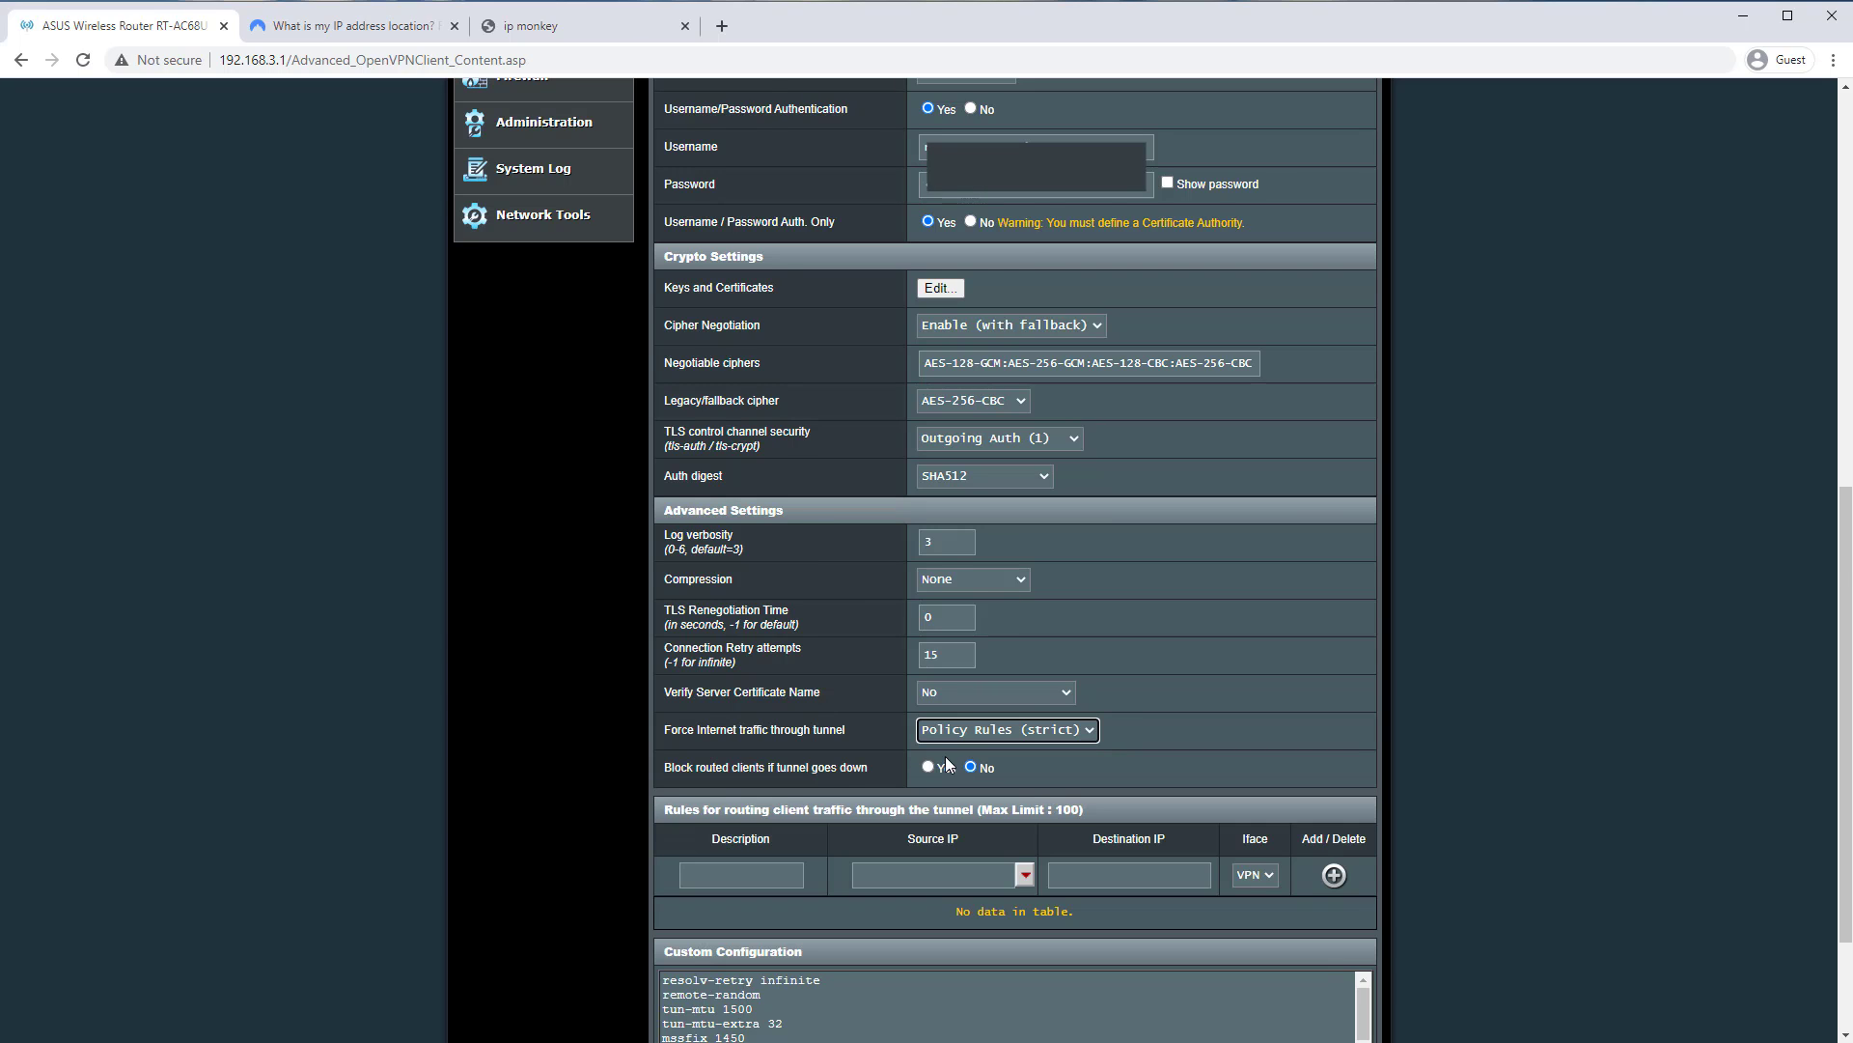
scroll(646, 687, down, 2)
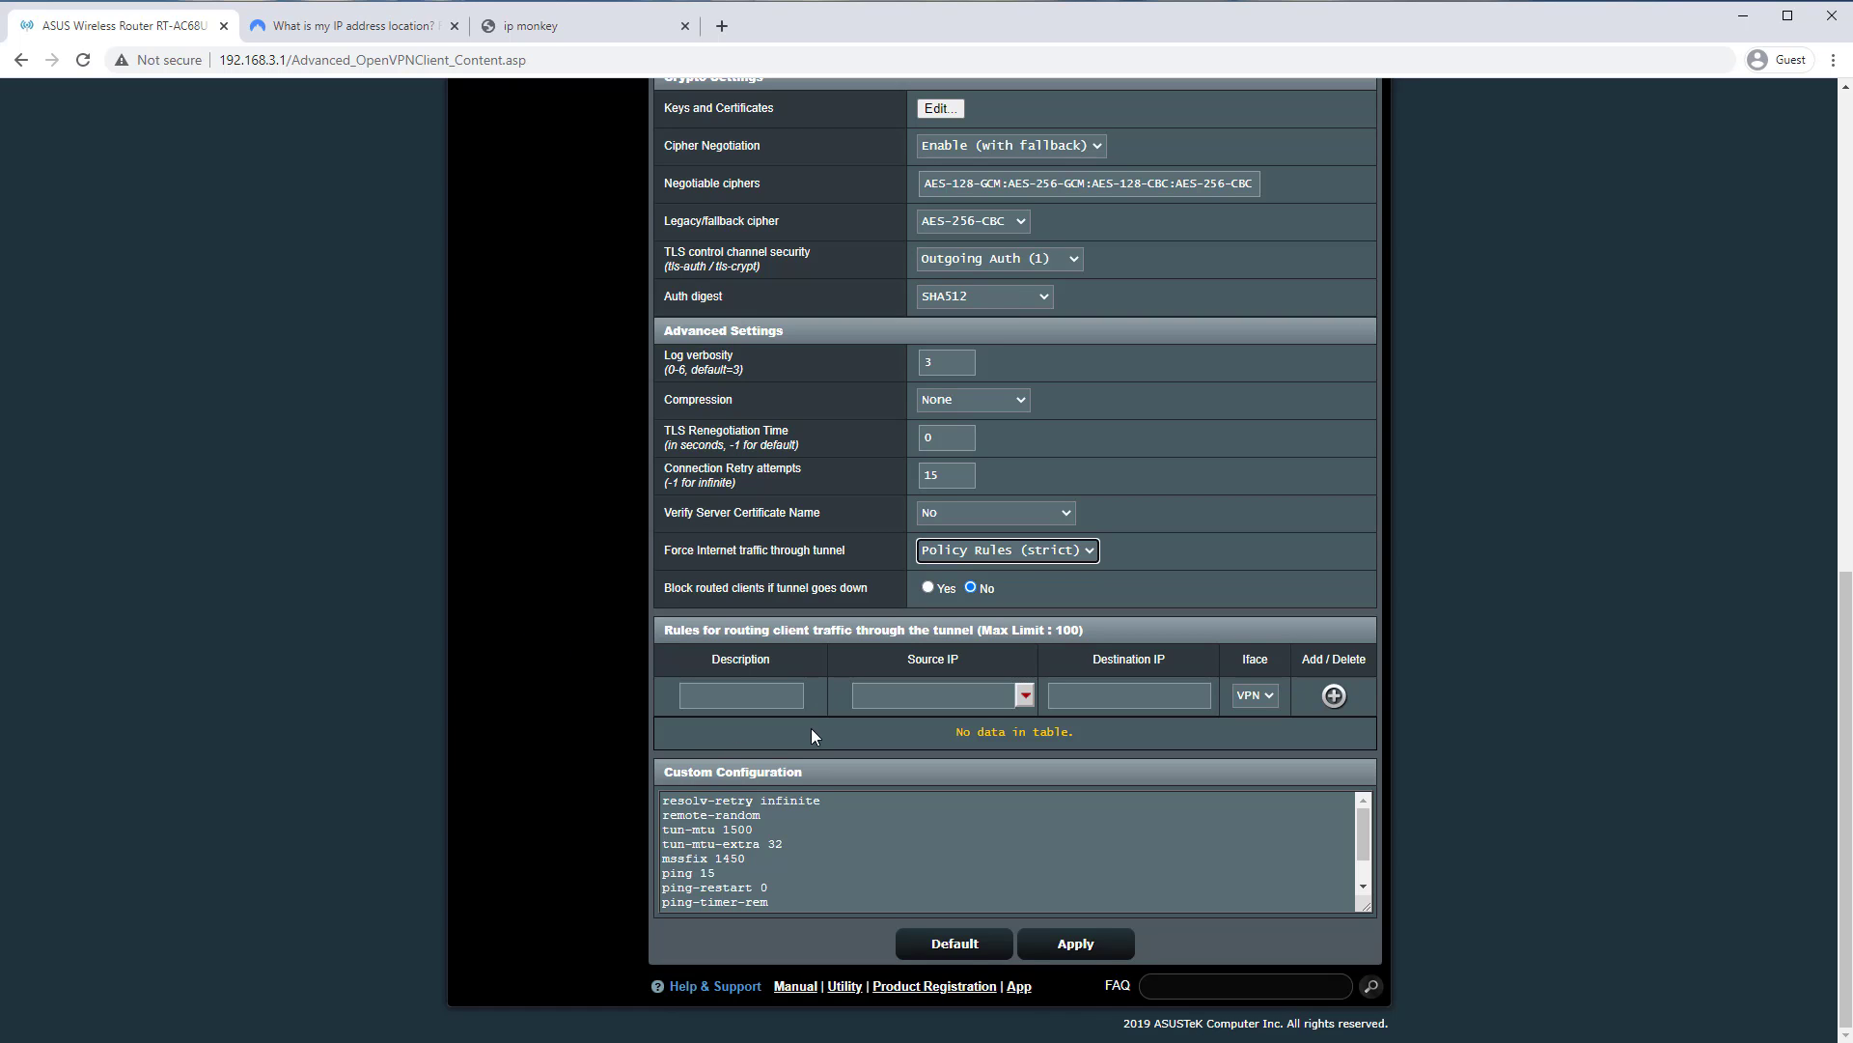
Apply the strict policy setting and reload ipmonkey, which no longer shows VPN IP 87.101.95.181.
click(1072, 943)
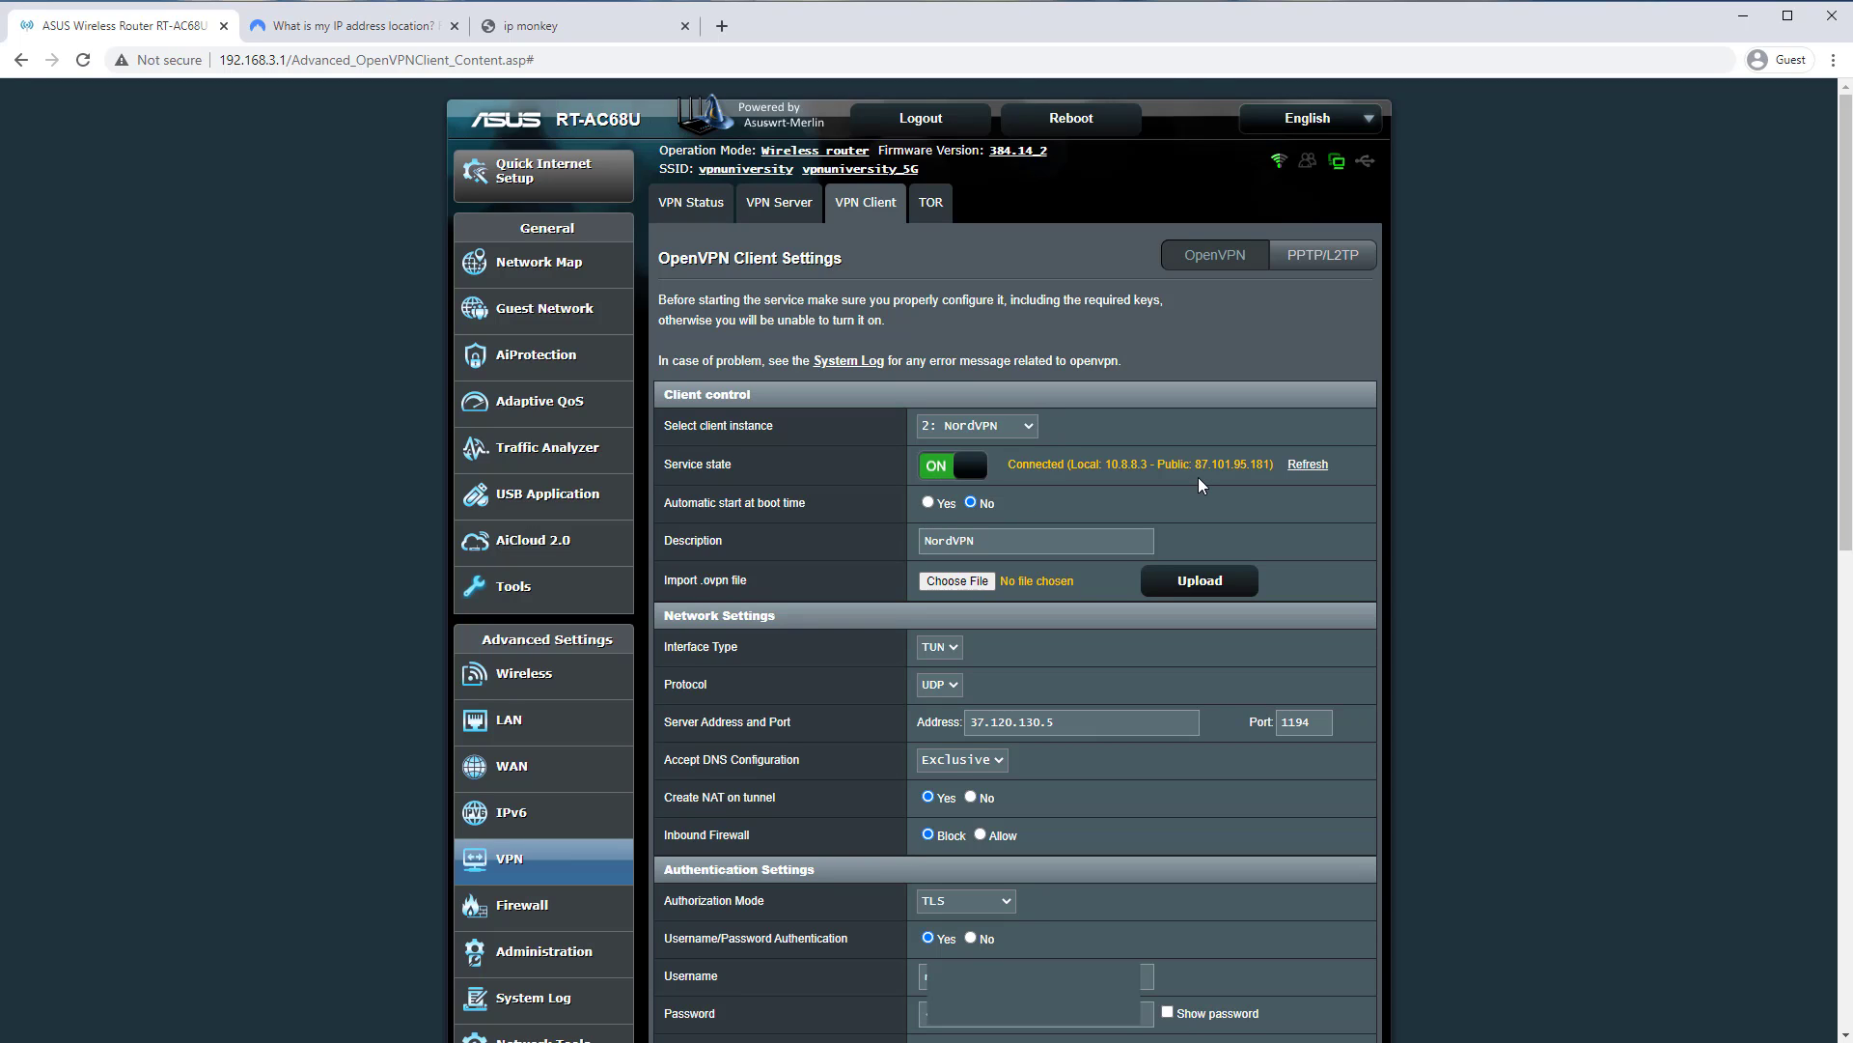
click(556, 35)
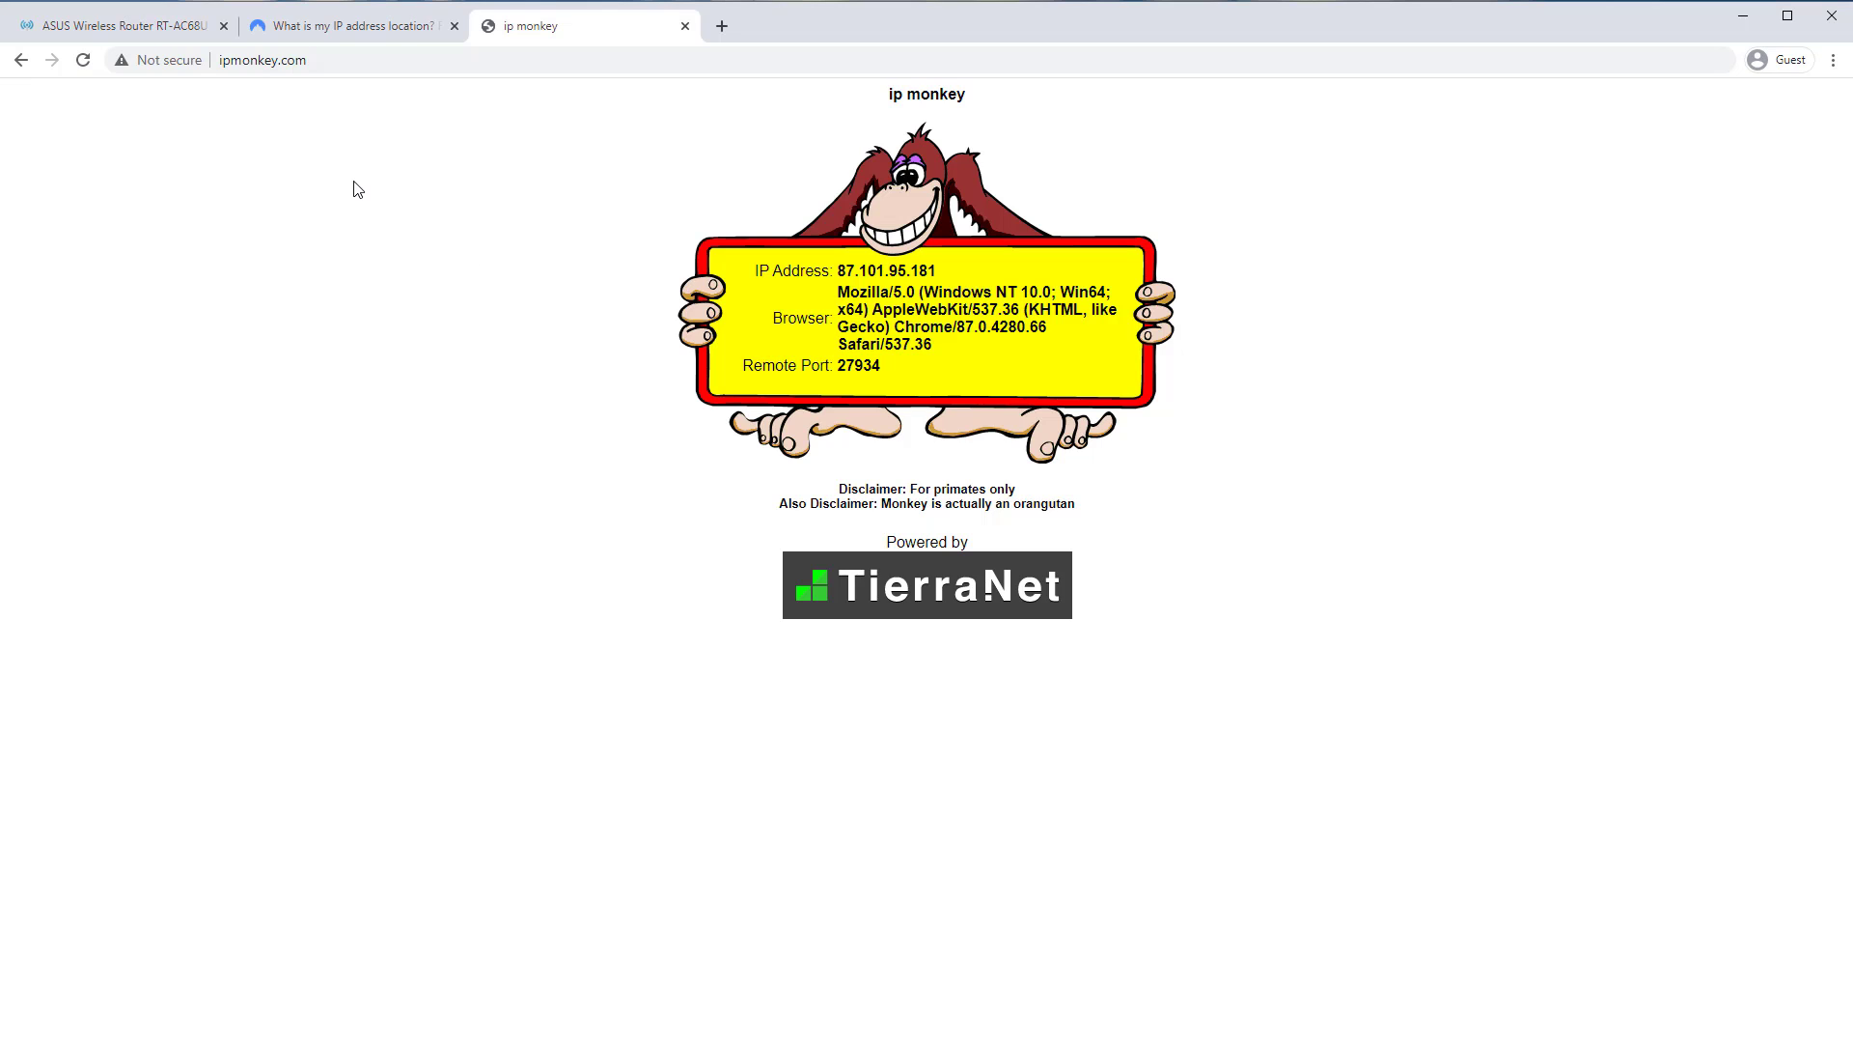
click(83, 62)
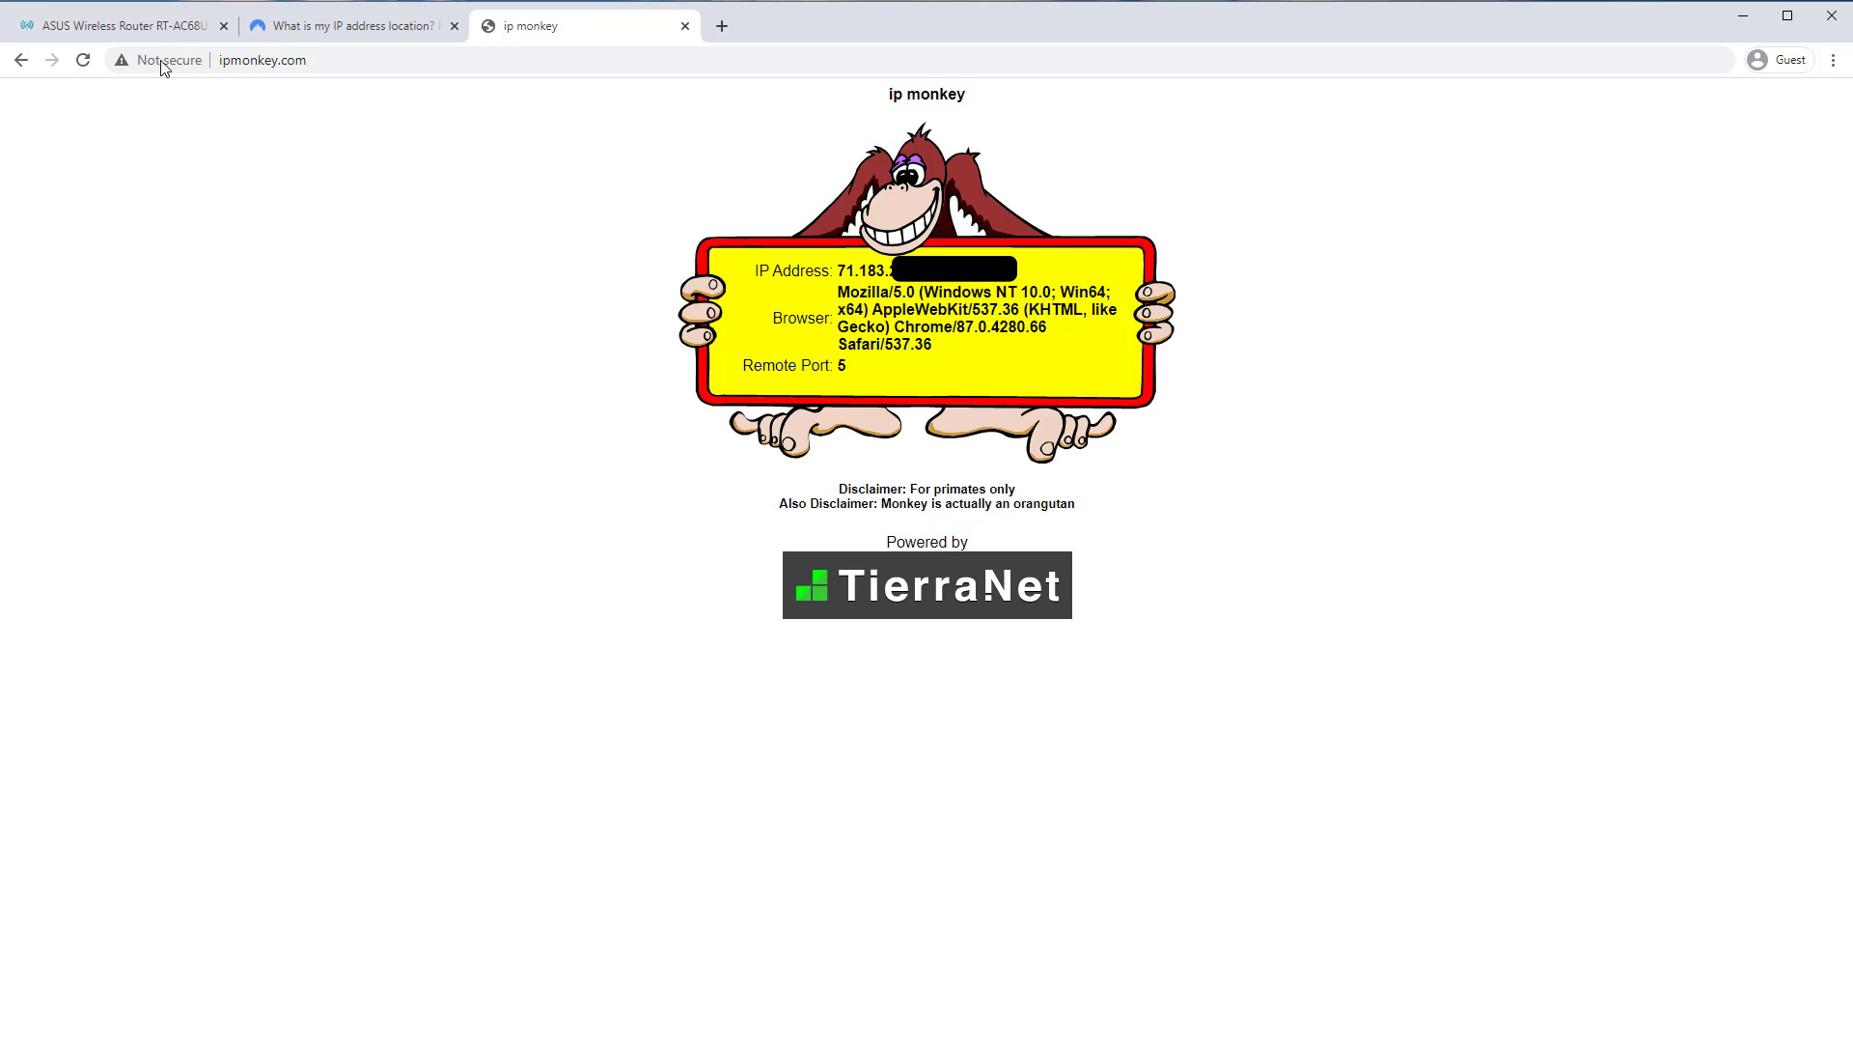
Add a 'My PC' routing rule sending My Desktop (192.168.3.82) through the VPN interface.
click(150, 29)
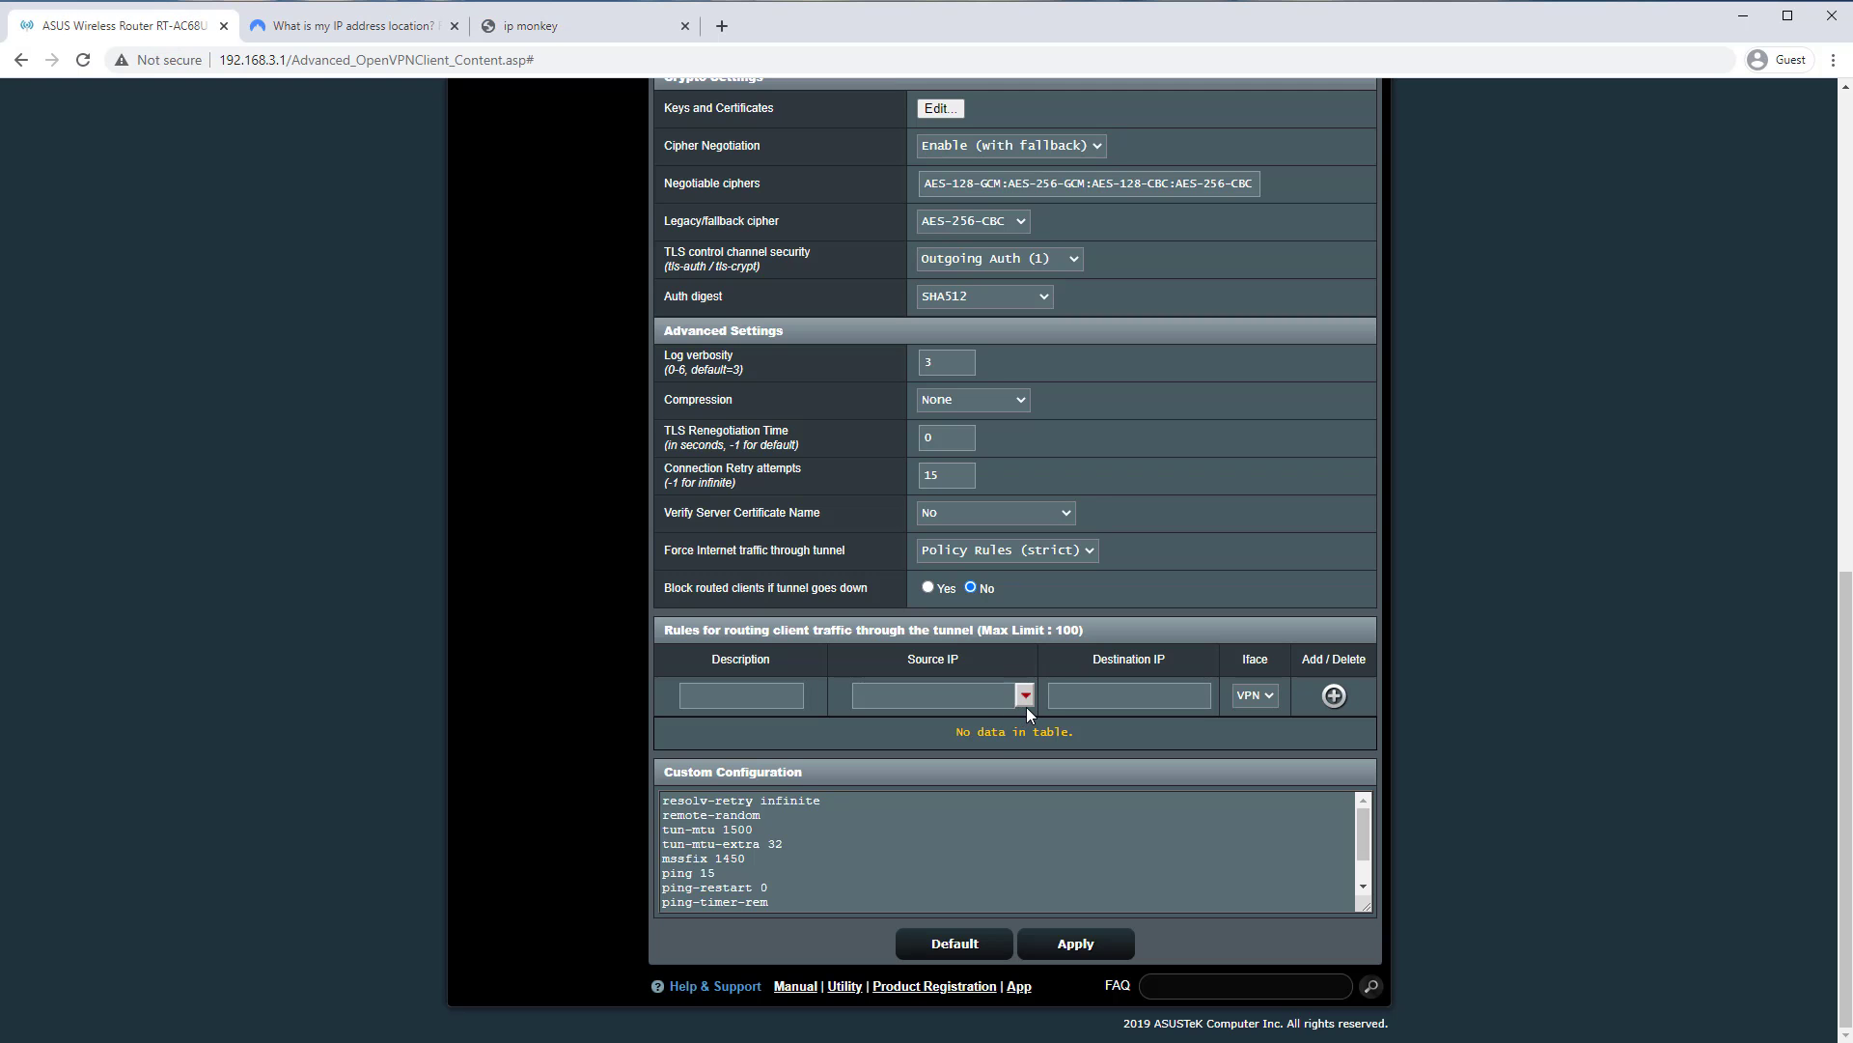
click(772, 697)
text(My PC)
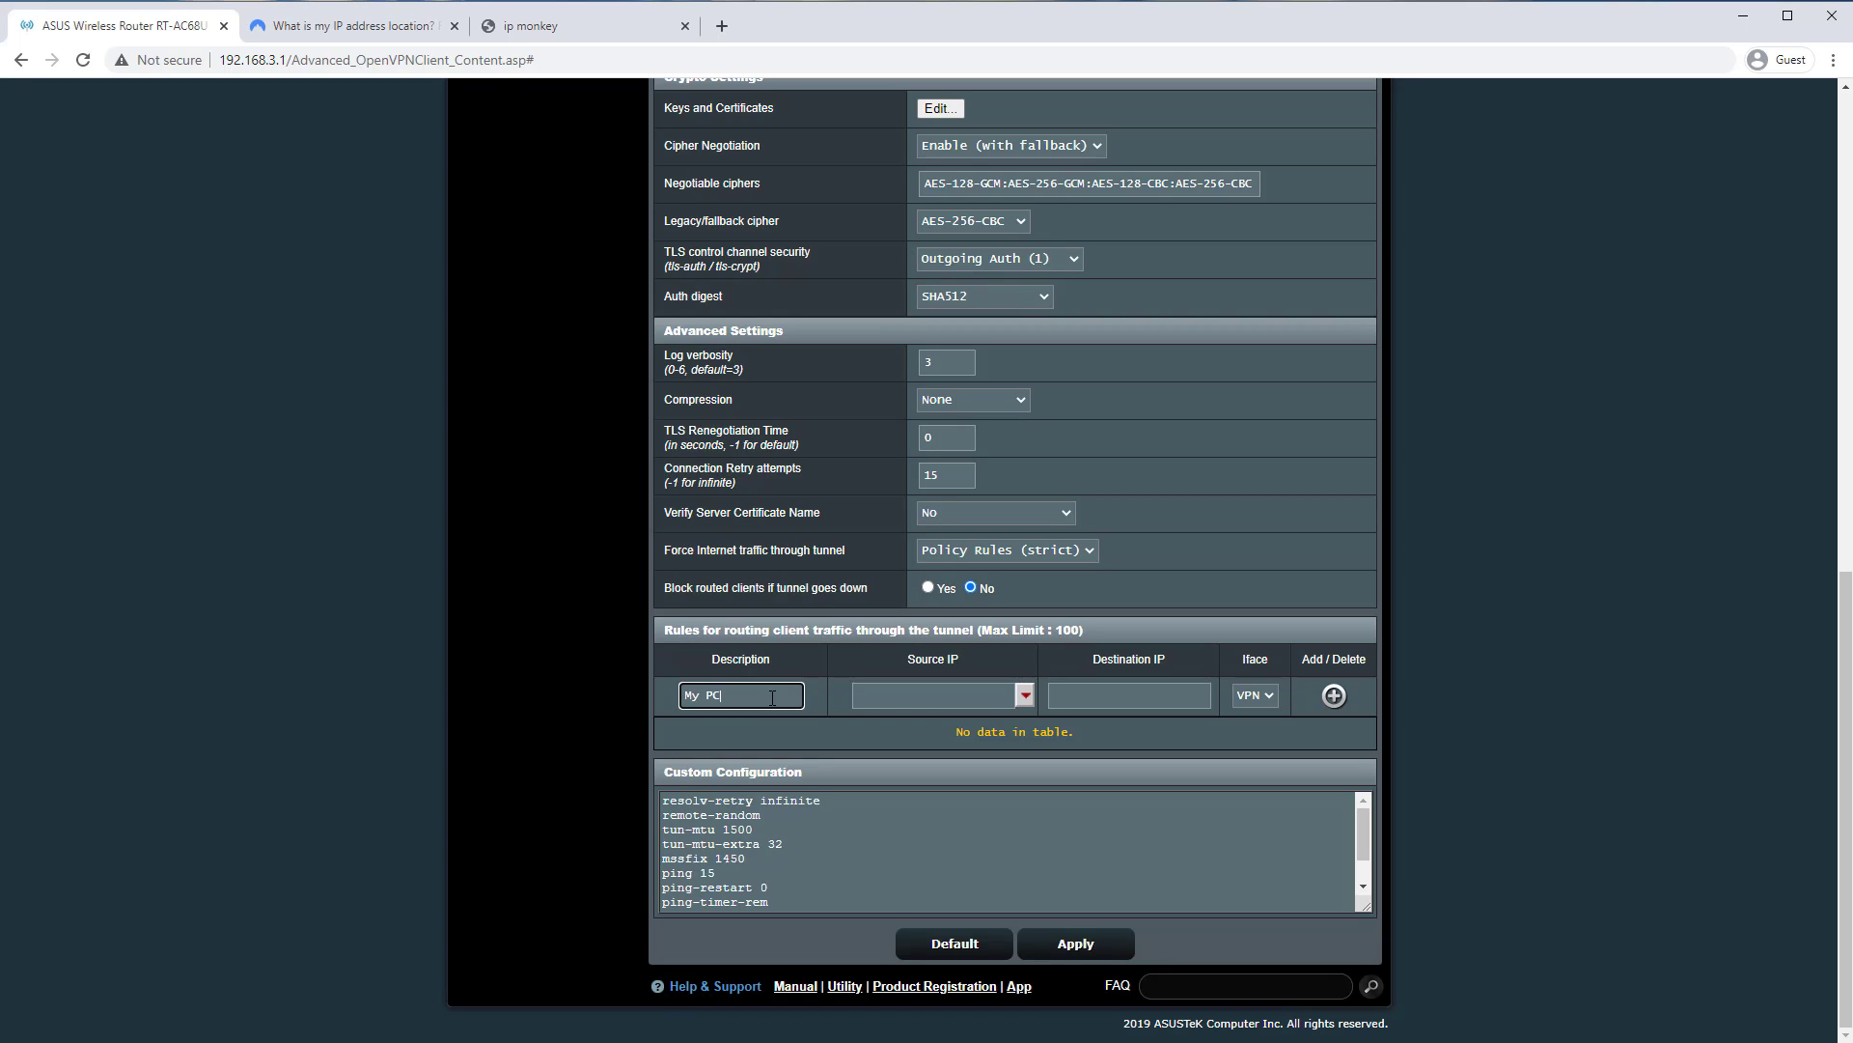
click(1026, 697)
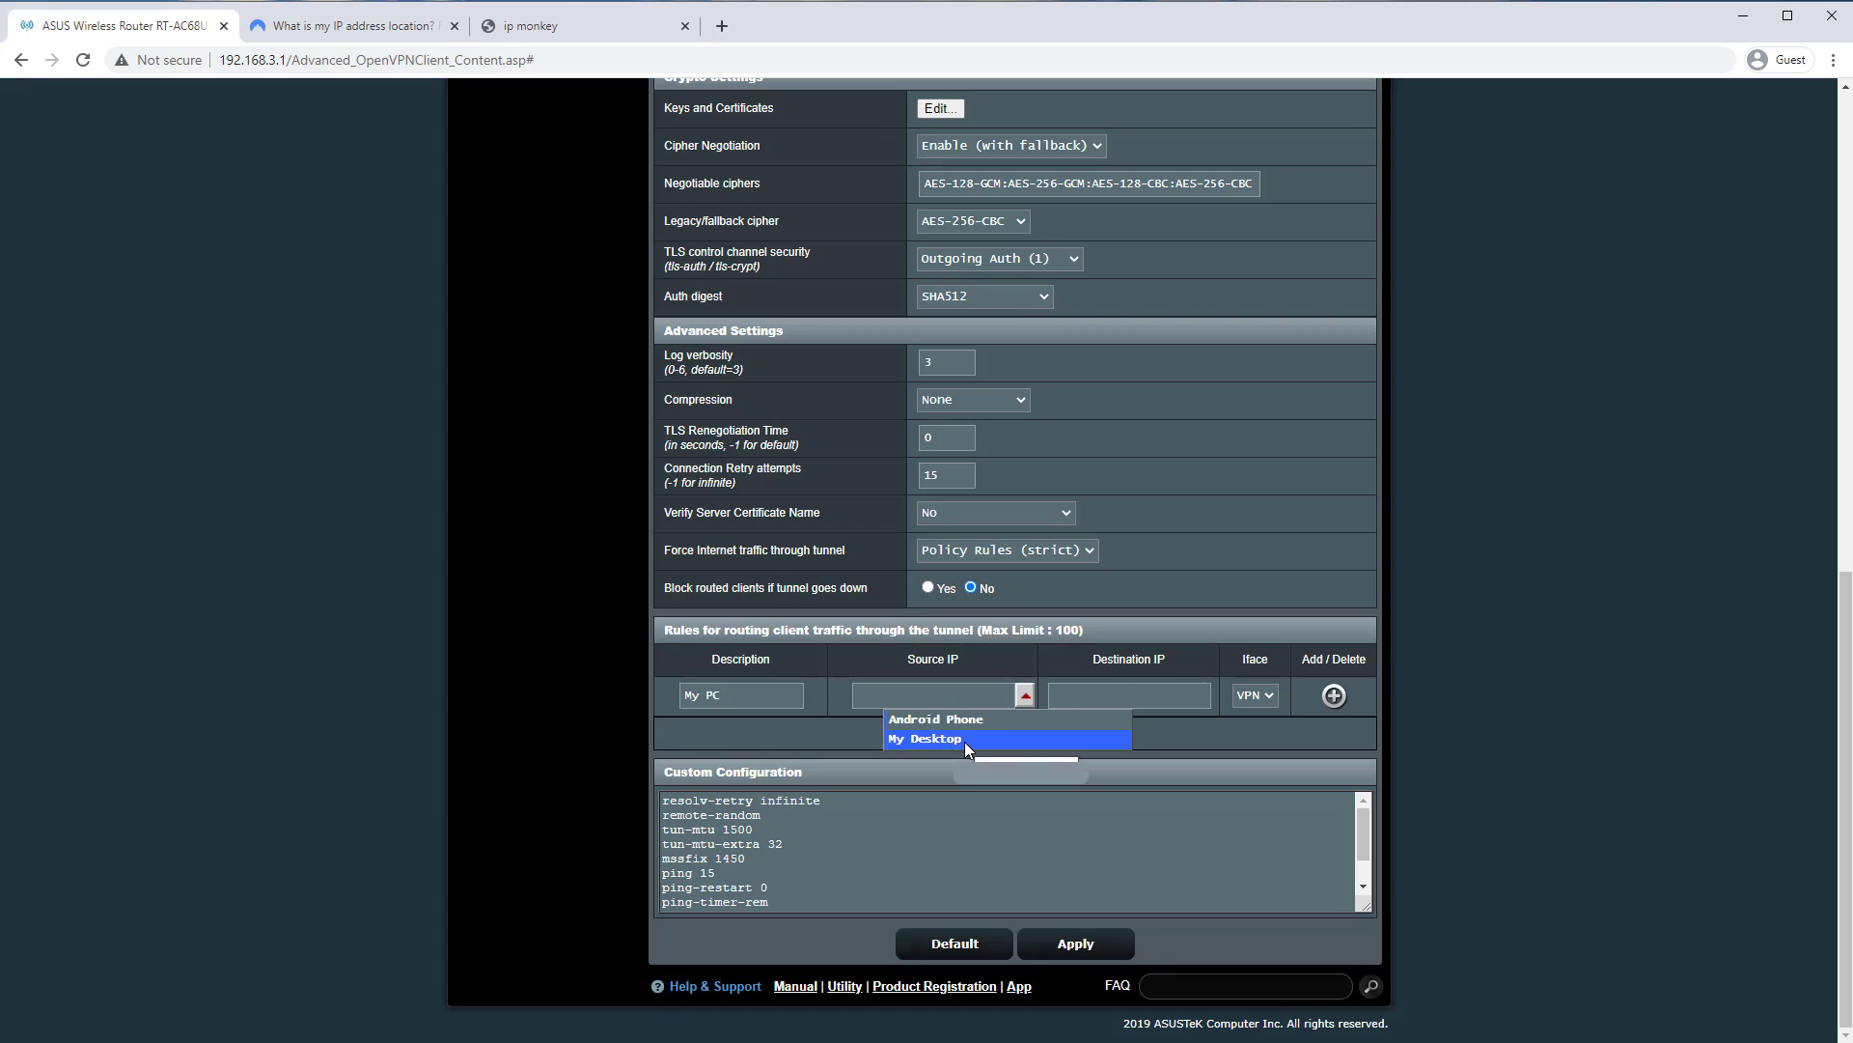
click(964, 739)
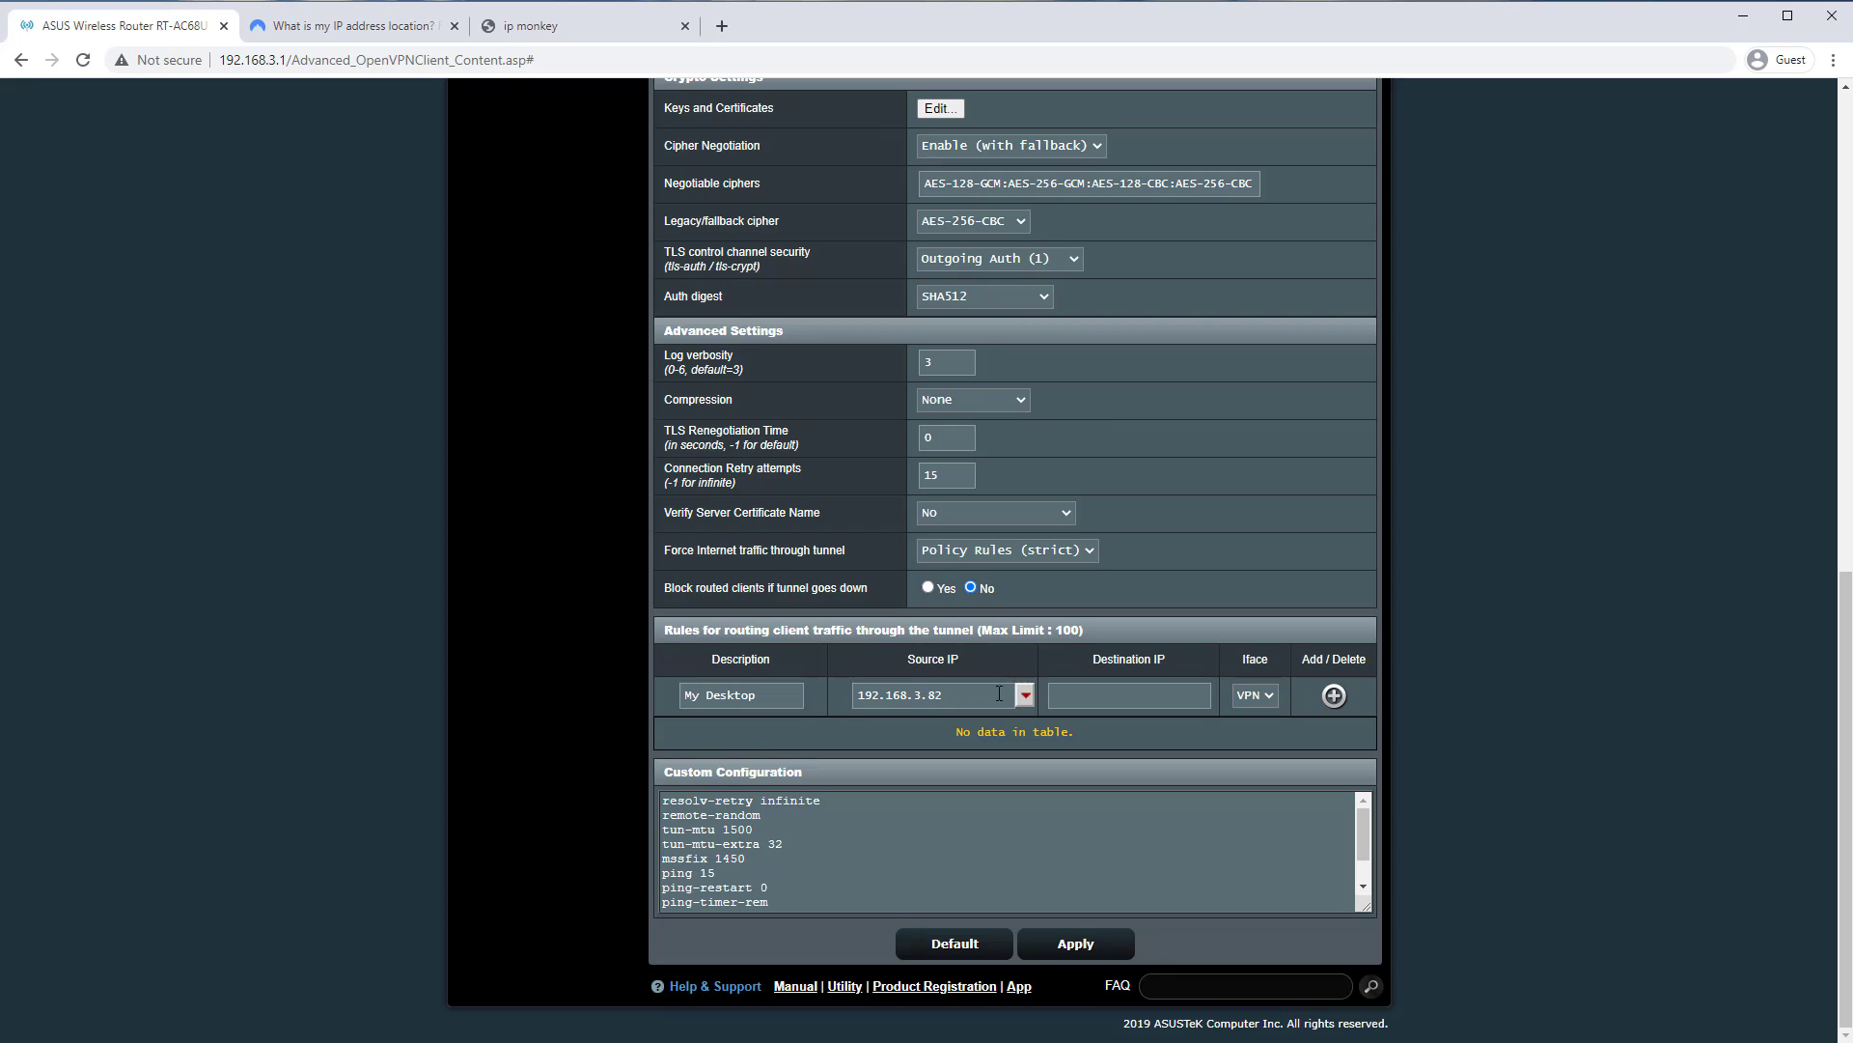
click(1135, 694)
click(1261, 694)
click(1334, 695)
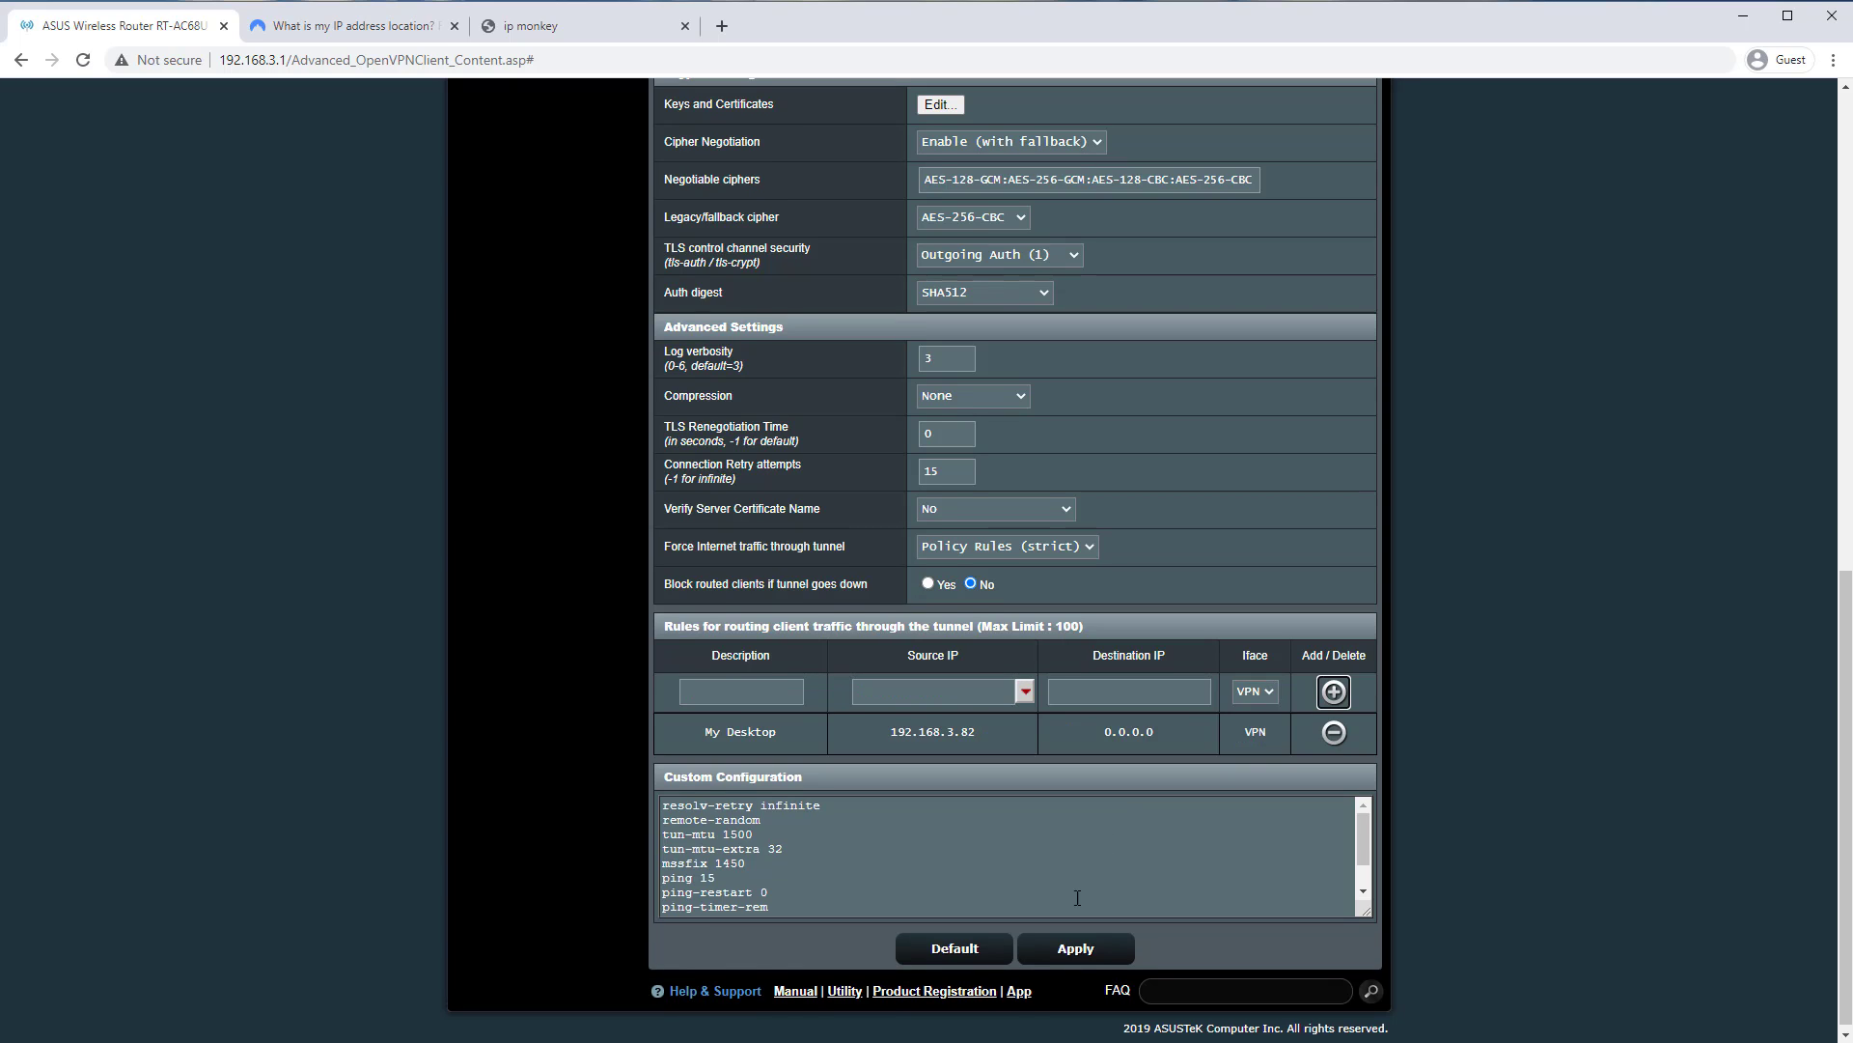
Apply the new rule and confirm ipmonkey shows the VPN address 87.101.95.181 again.
click(1068, 951)
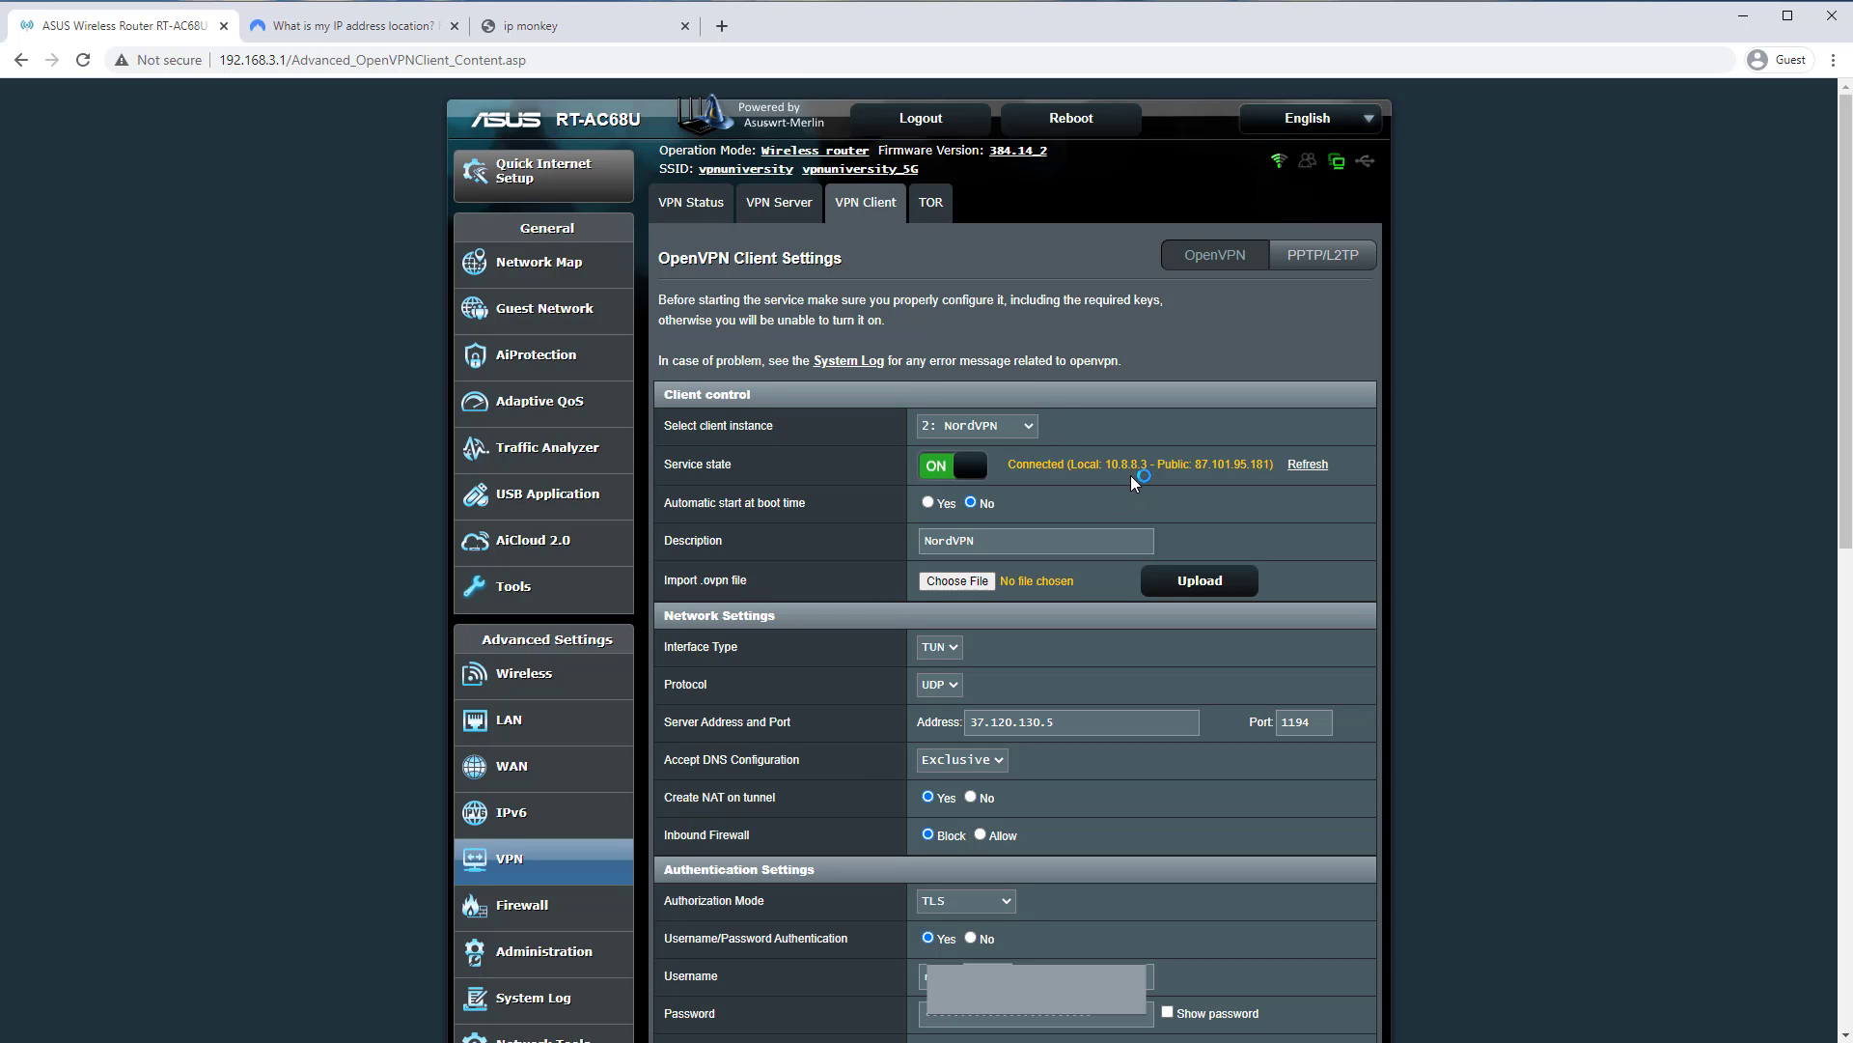
click(577, 27)
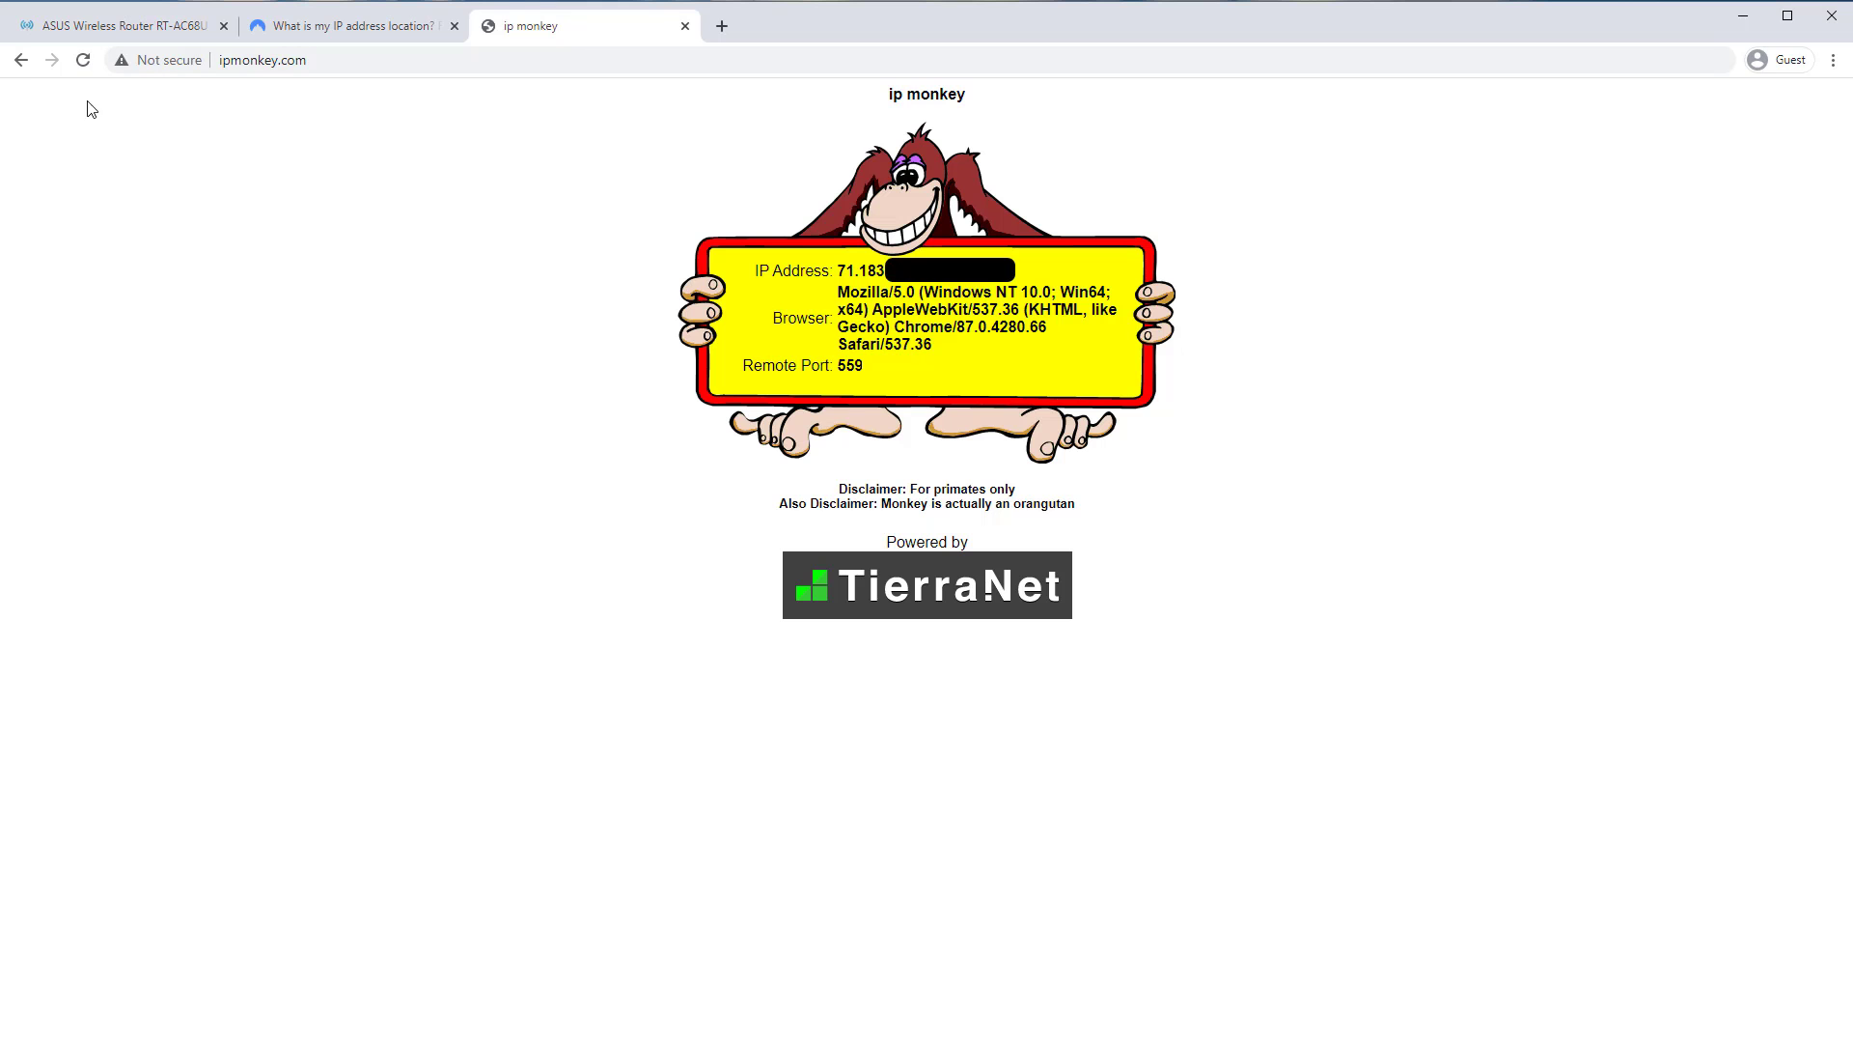
click(90, 64)
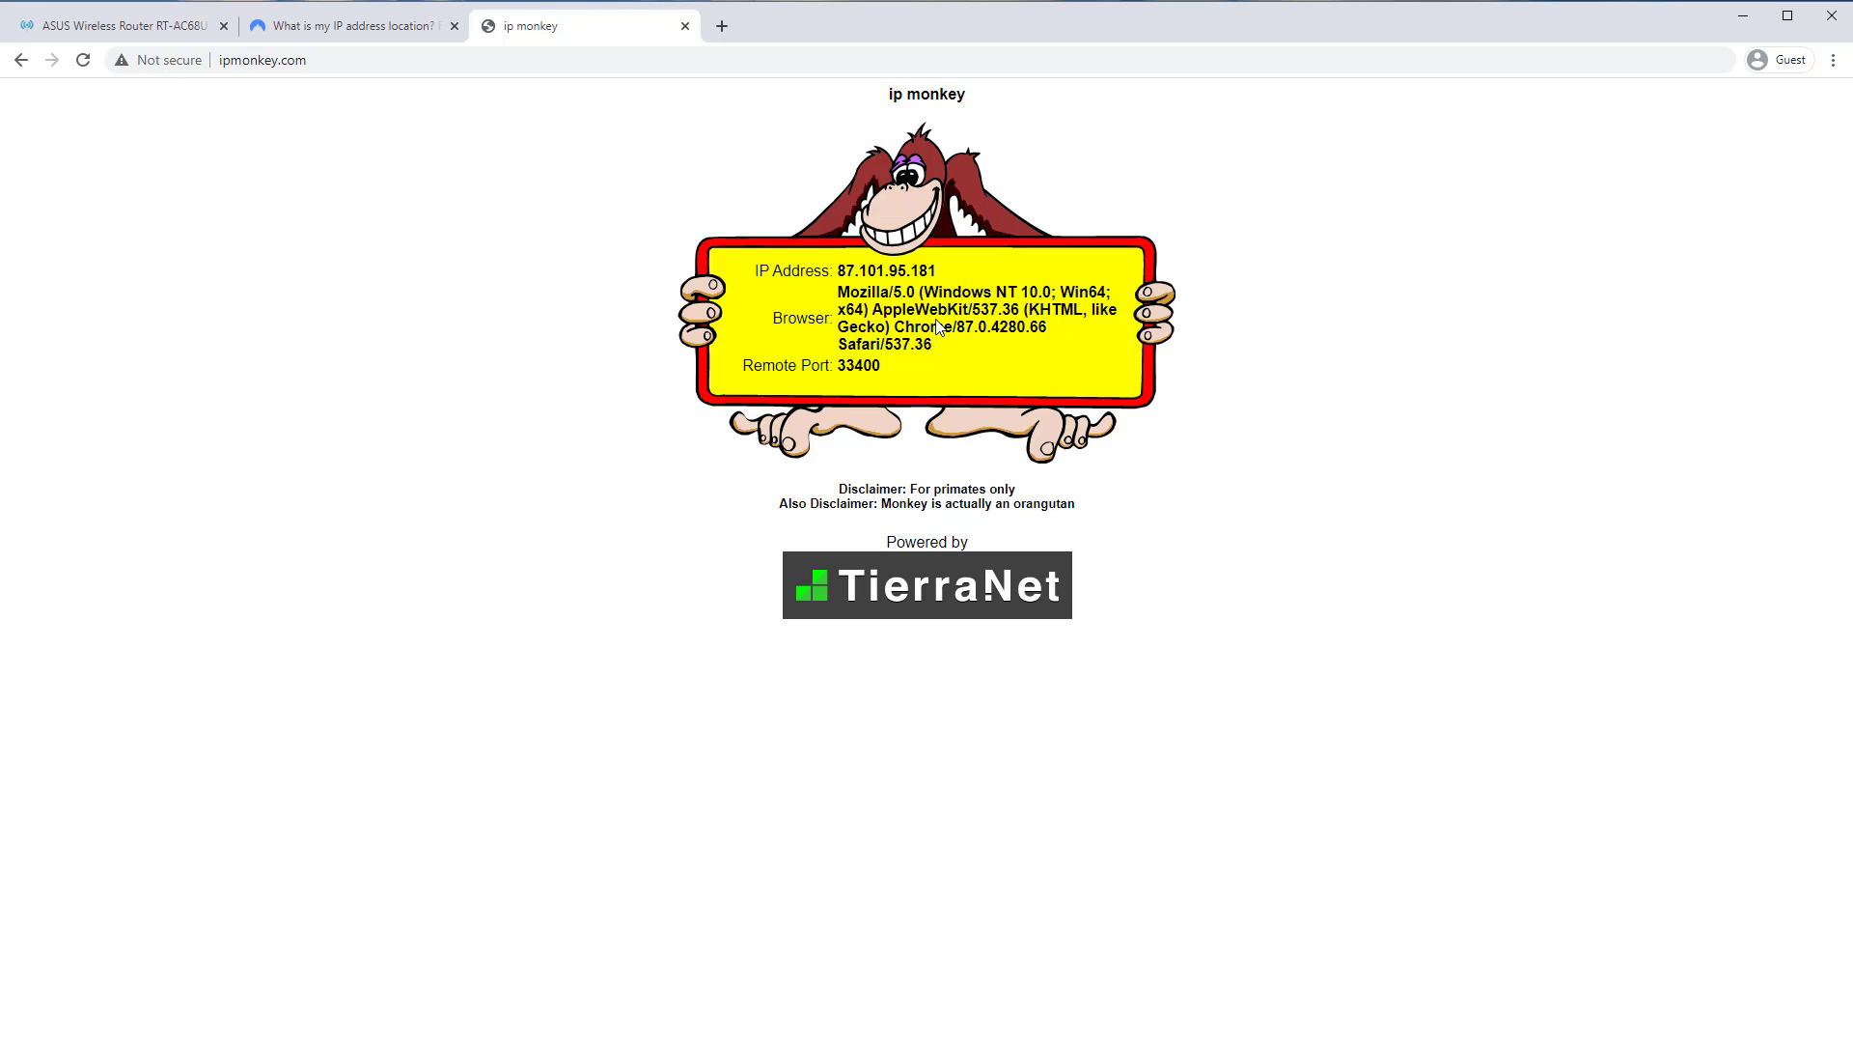
click(64, 26)
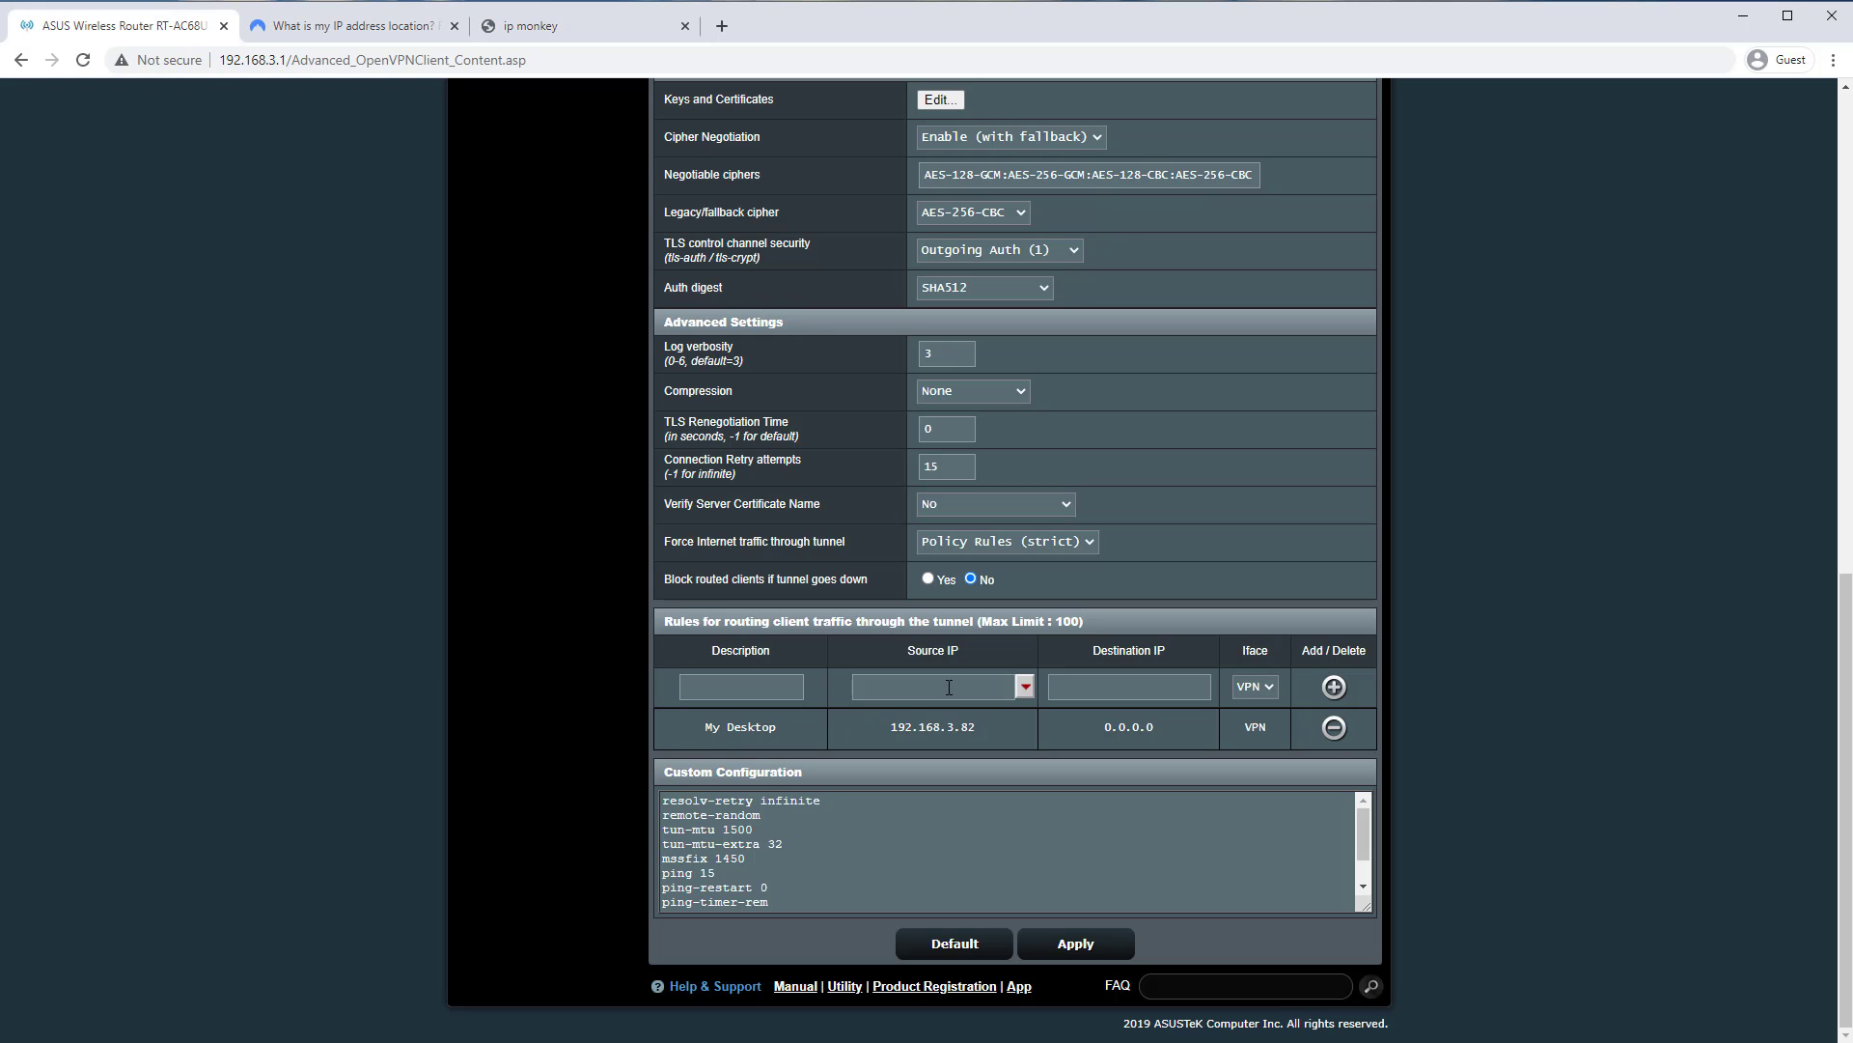
Start a 'My Phone' rule with Android Phone (192.168.3.244) as the source IP.
click(773, 692)
text(My Phone)
click(1025, 687)
click(1002, 714)
Clear the rule's source IP and check LAN IP 192.168.3.1 with subnet mask 255.255.255.0.
click(966, 684)
key(BackSpace)
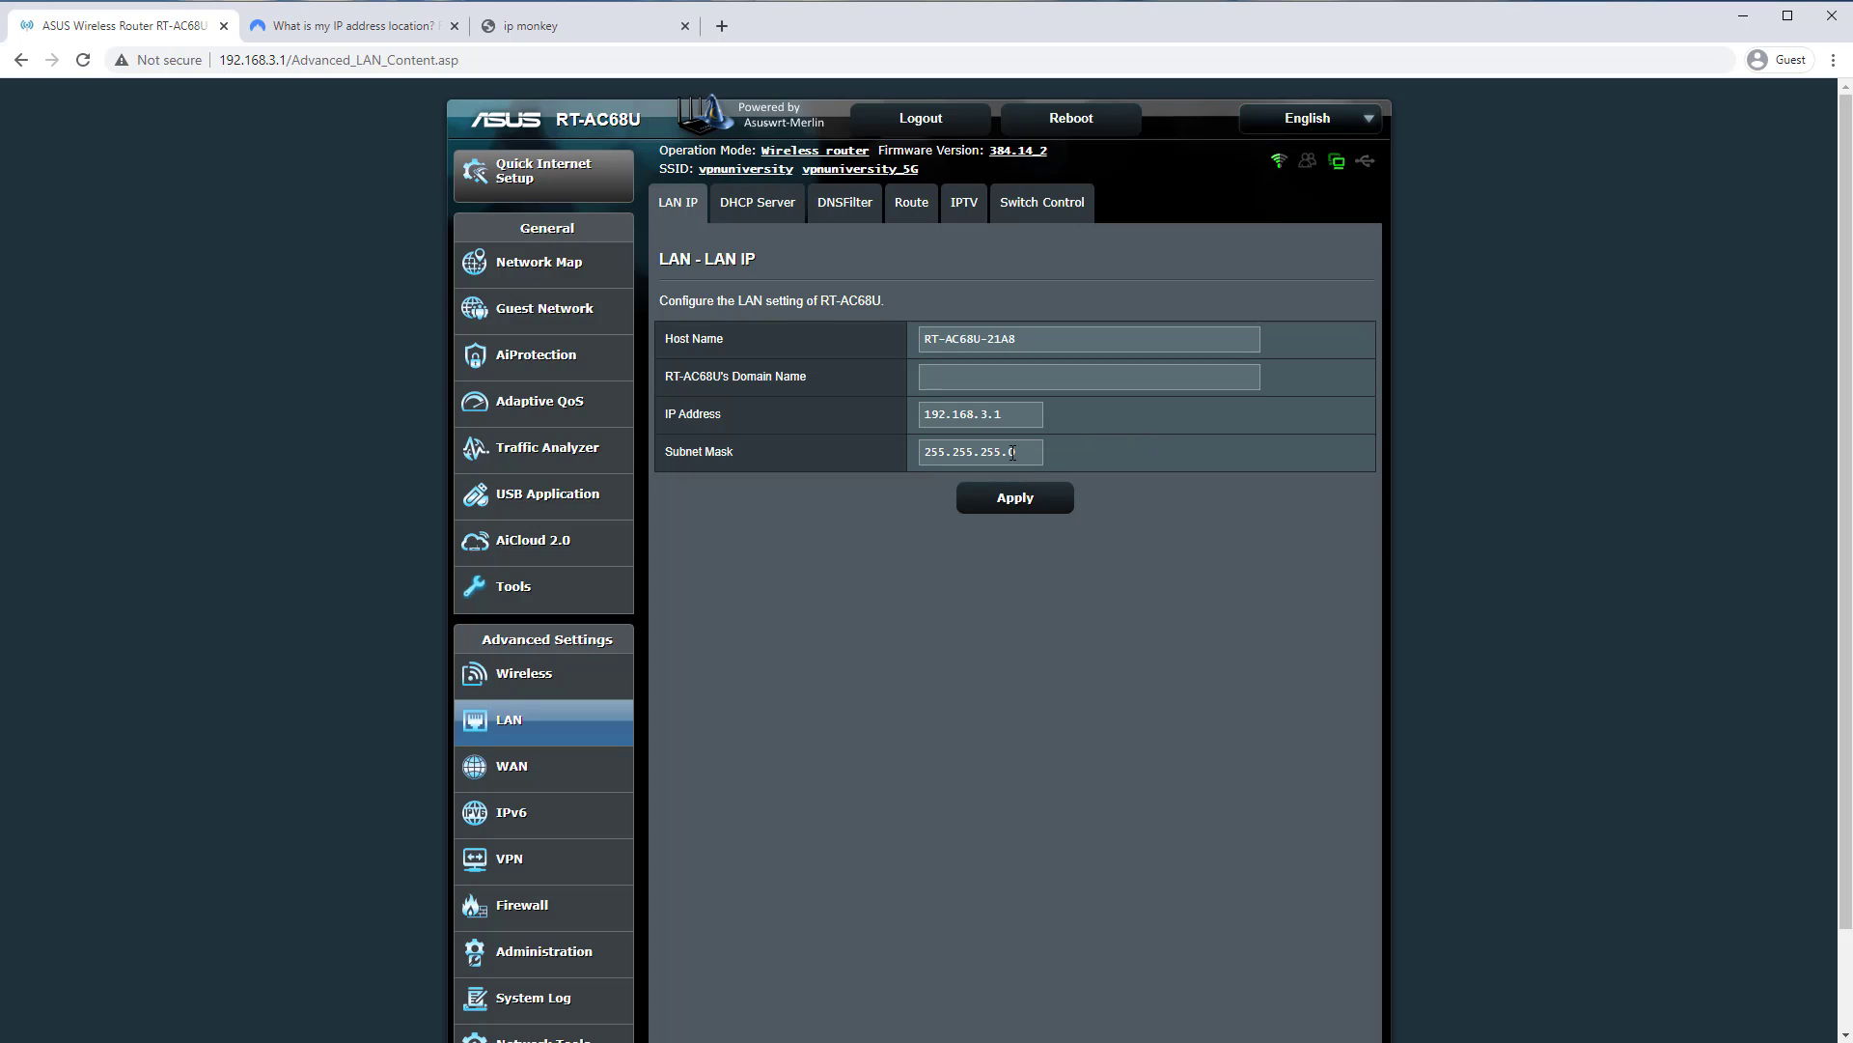
drag(1034, 451, 978, 446)
click(890, 526)
click(1026, 445)
click(875, 504)
scroll(395, 614, down, 1)
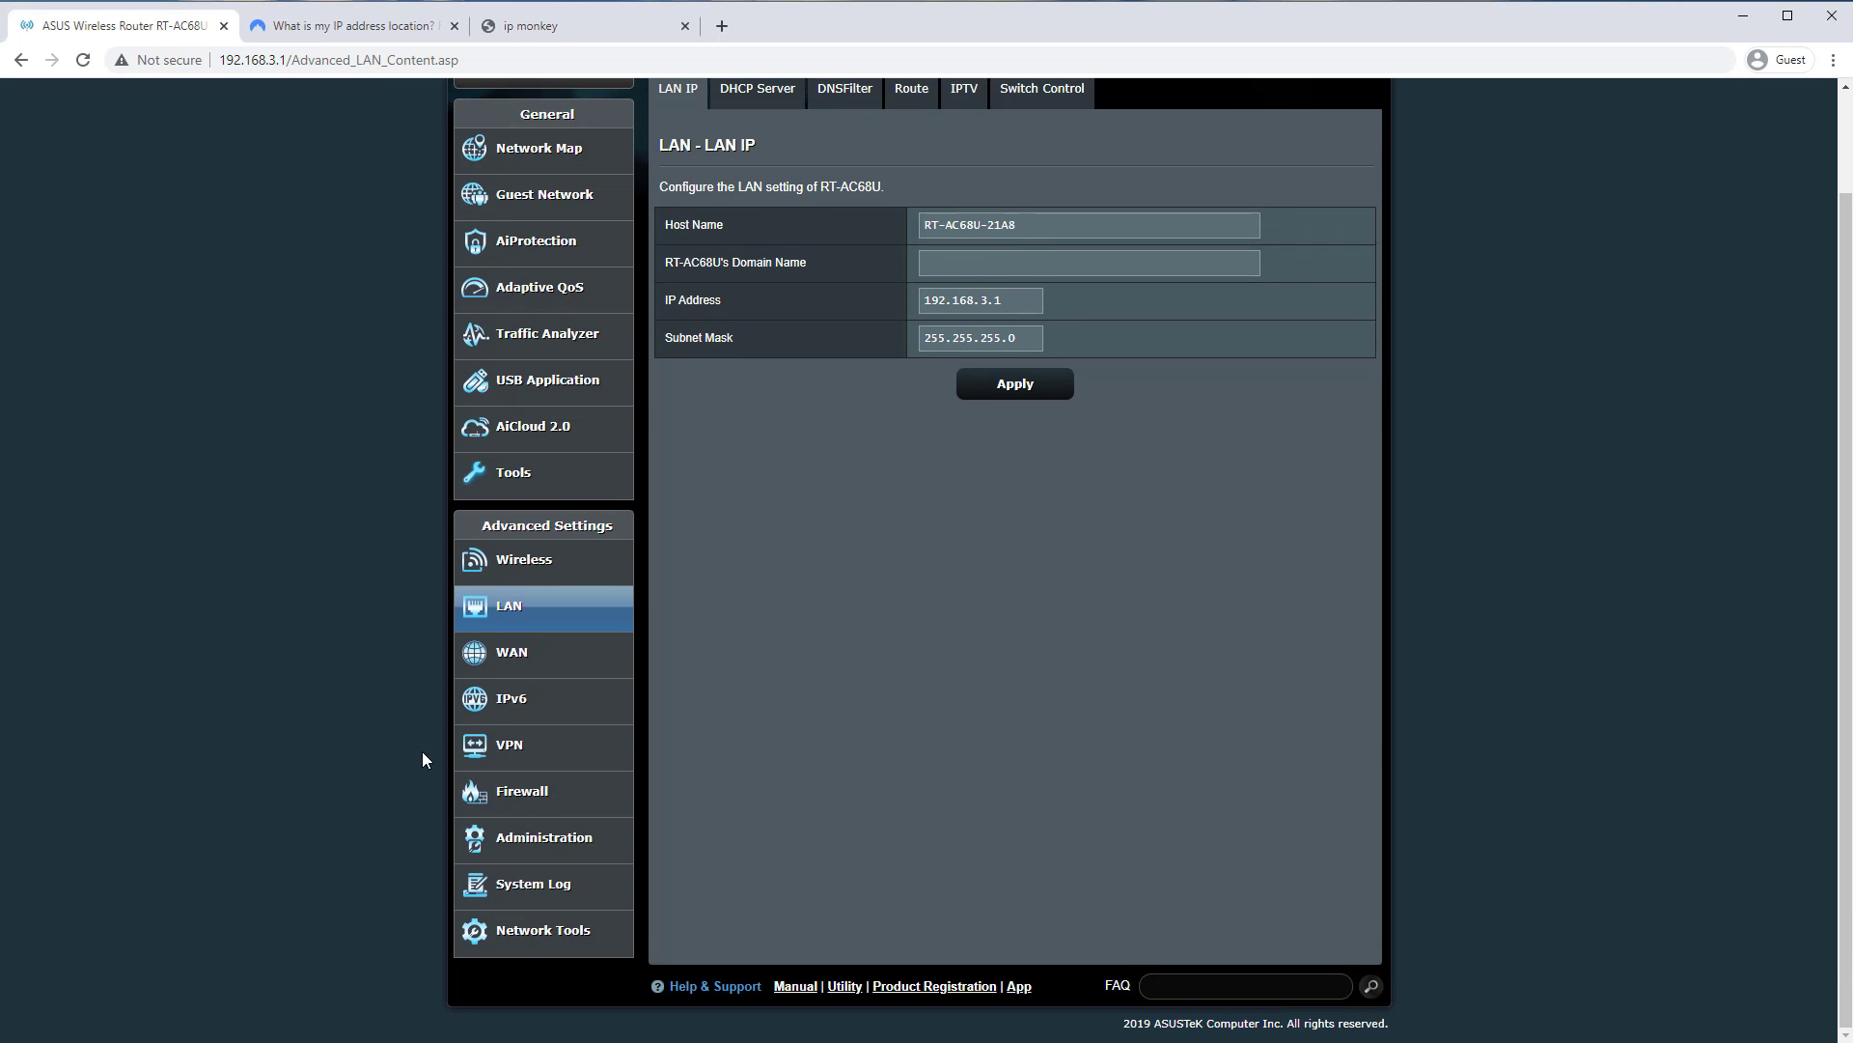
Add and apply an 'All Devices' rule for 192.168.3.0/24 via VPN, then delete the My Desktop rule.
click(525, 745)
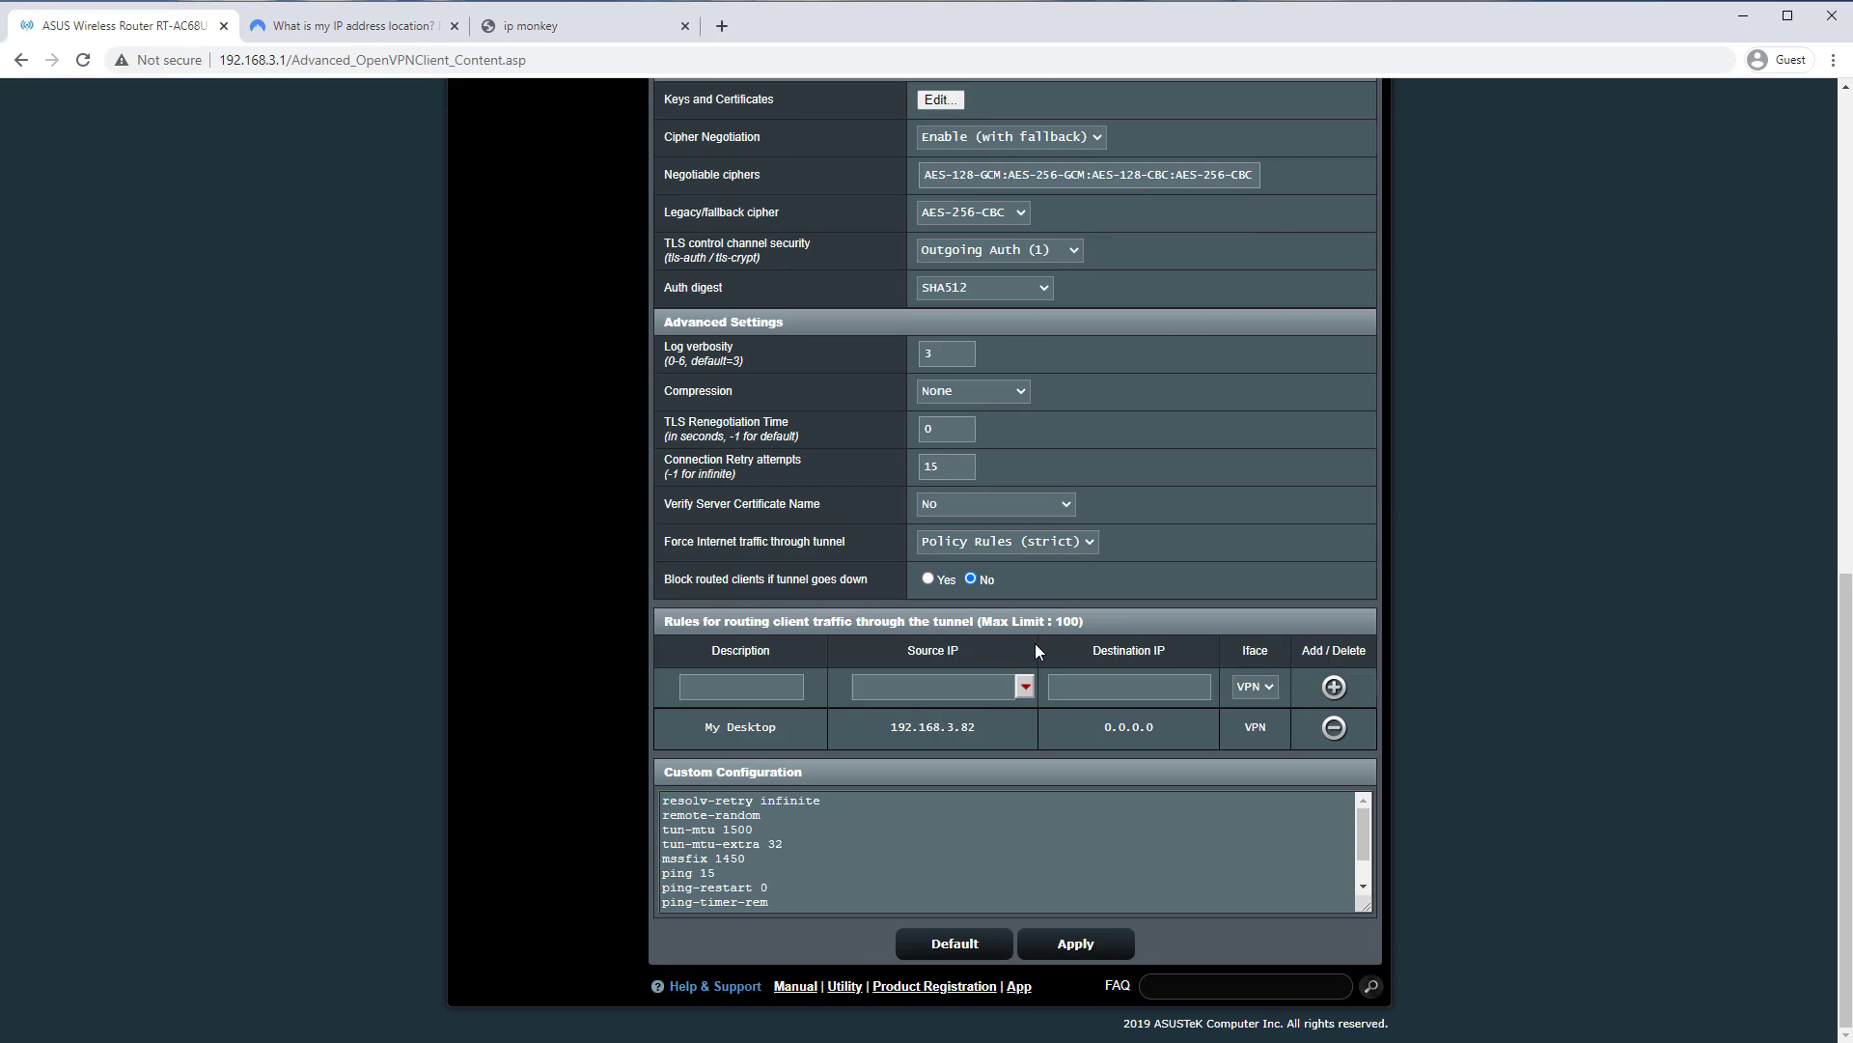
click(744, 690)
text(All Devices)
click(931, 682)
text(19)
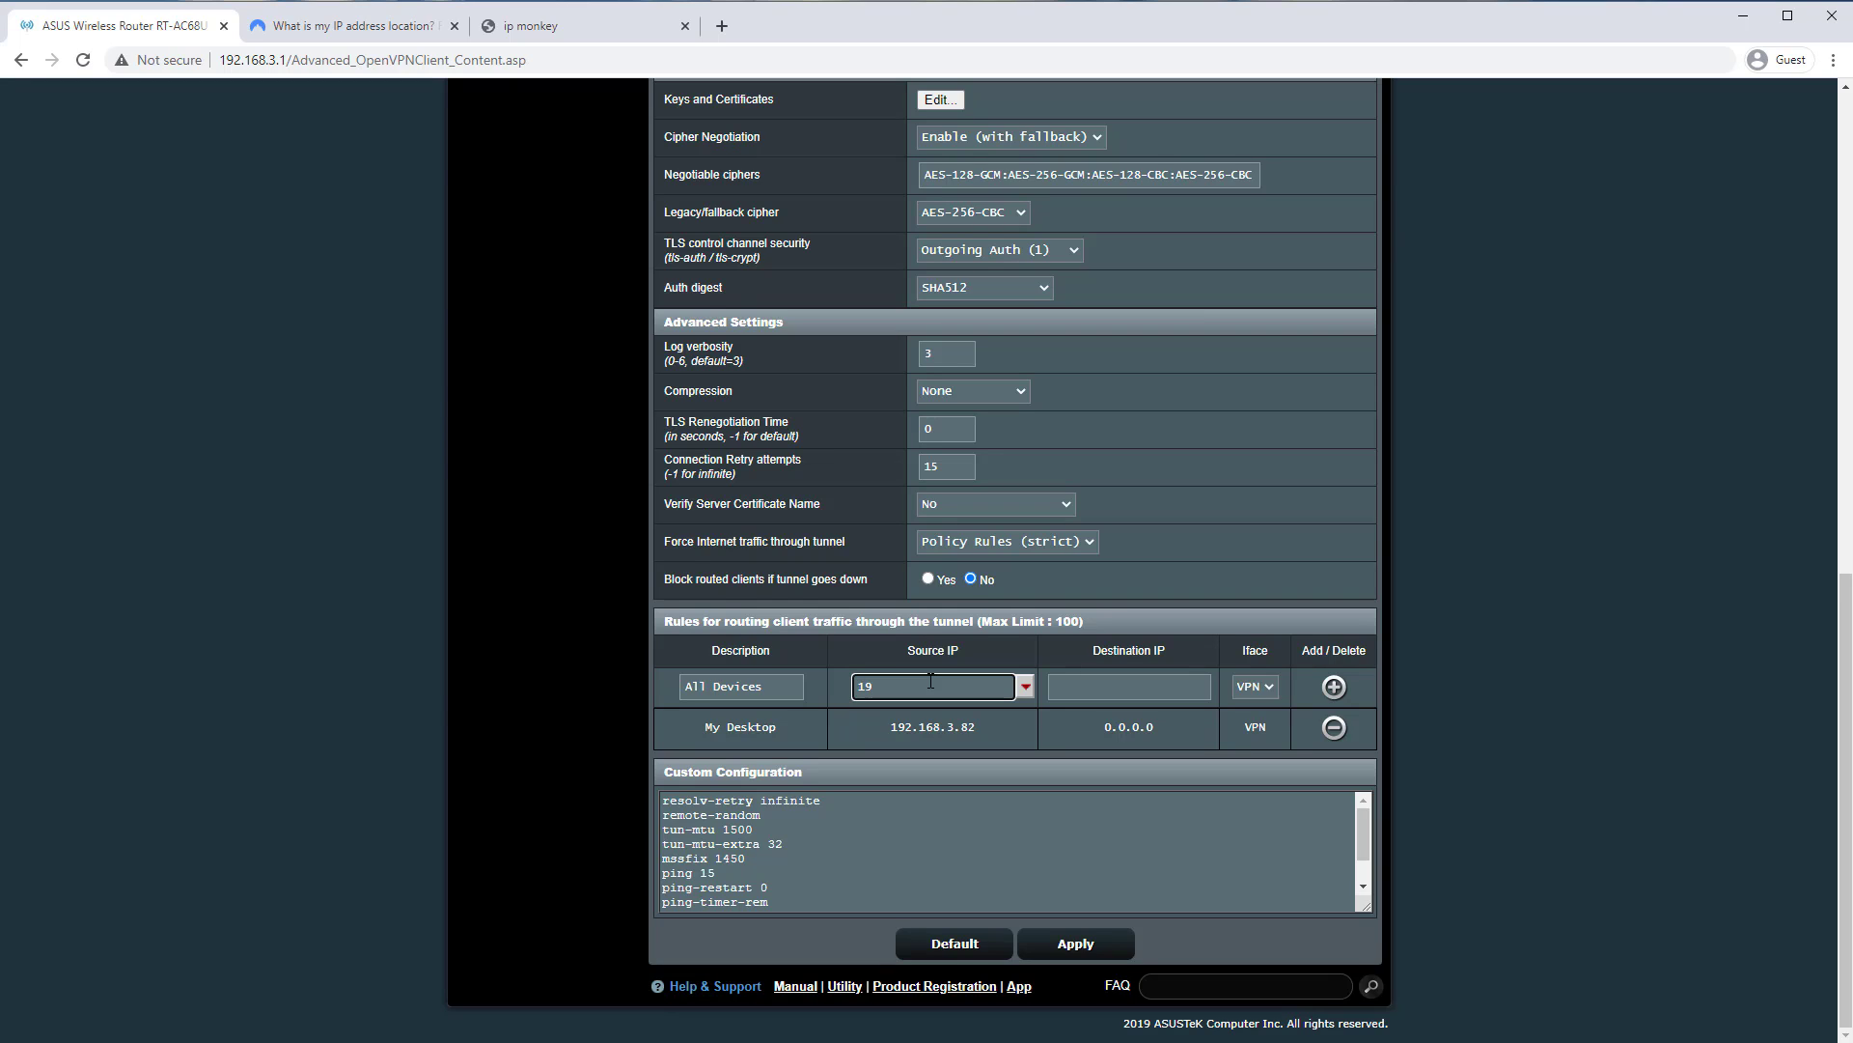
text(2.168.)
text(1)
text(3.)
text(0)
text(/24)
click(1111, 681)
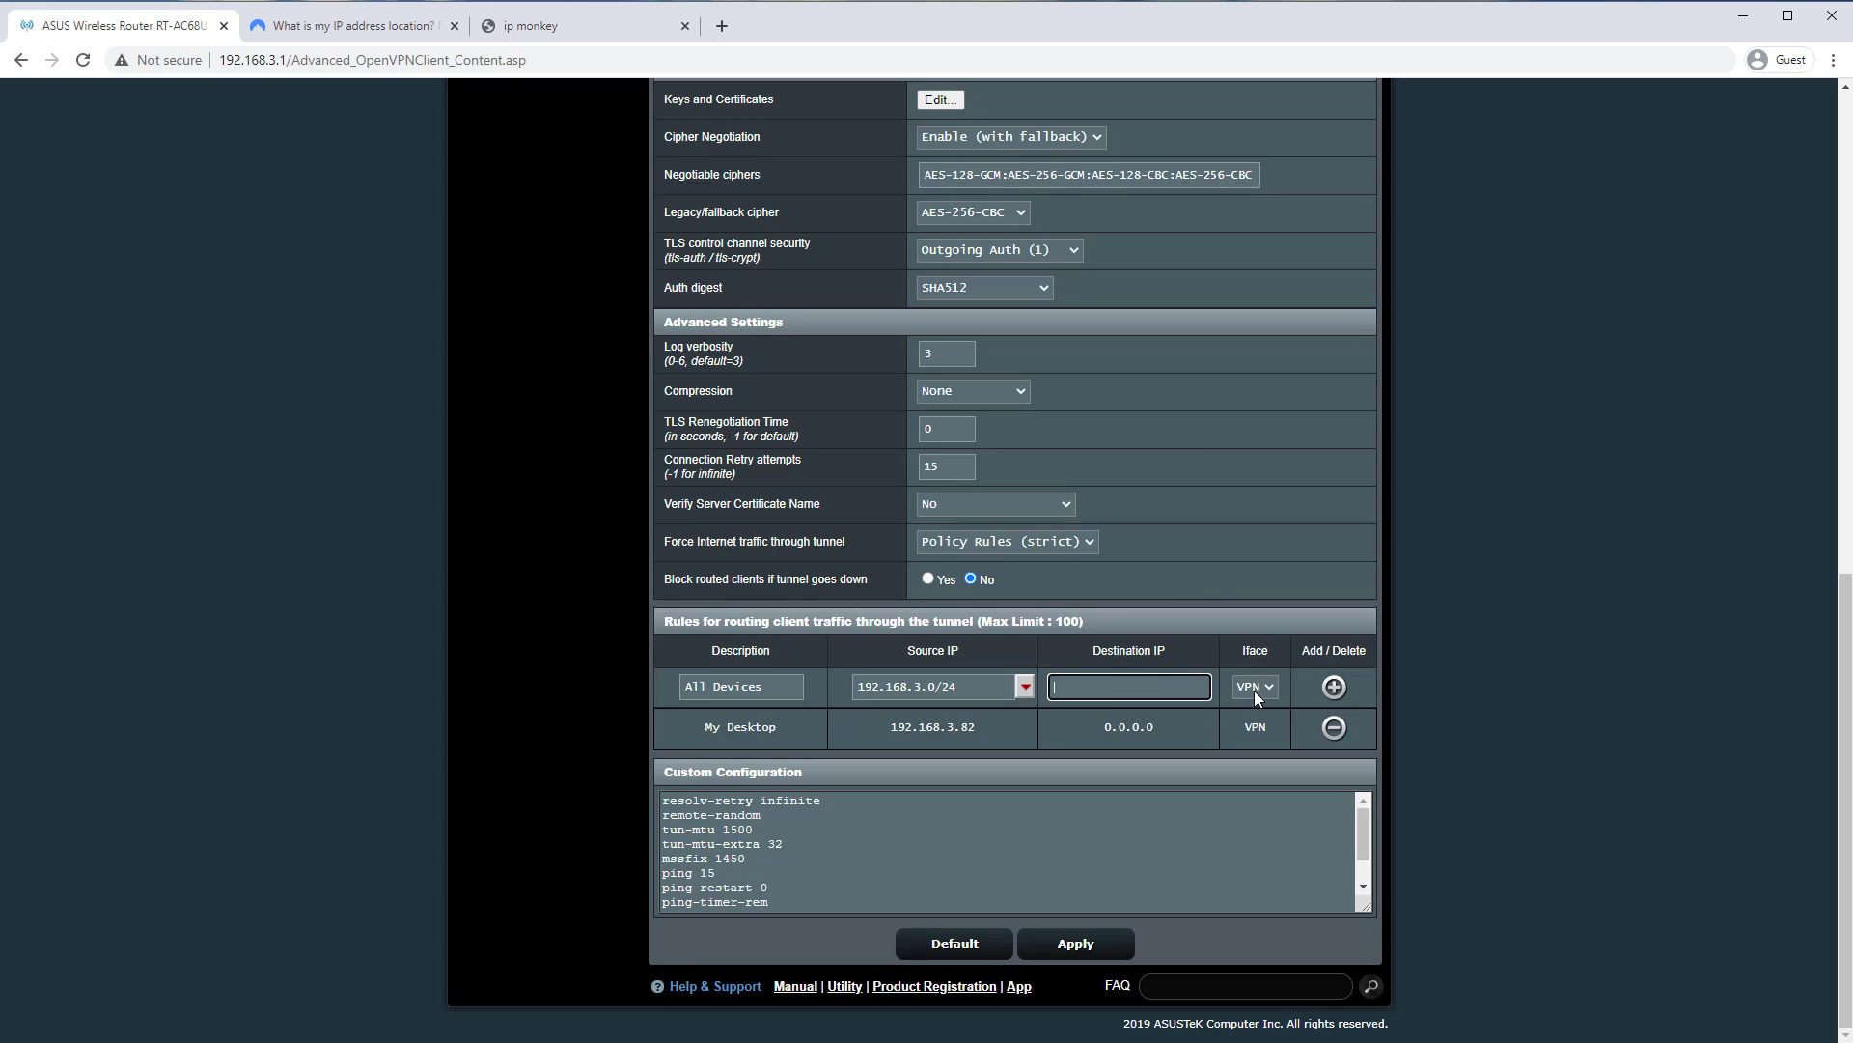
click(1334, 687)
click(1069, 976)
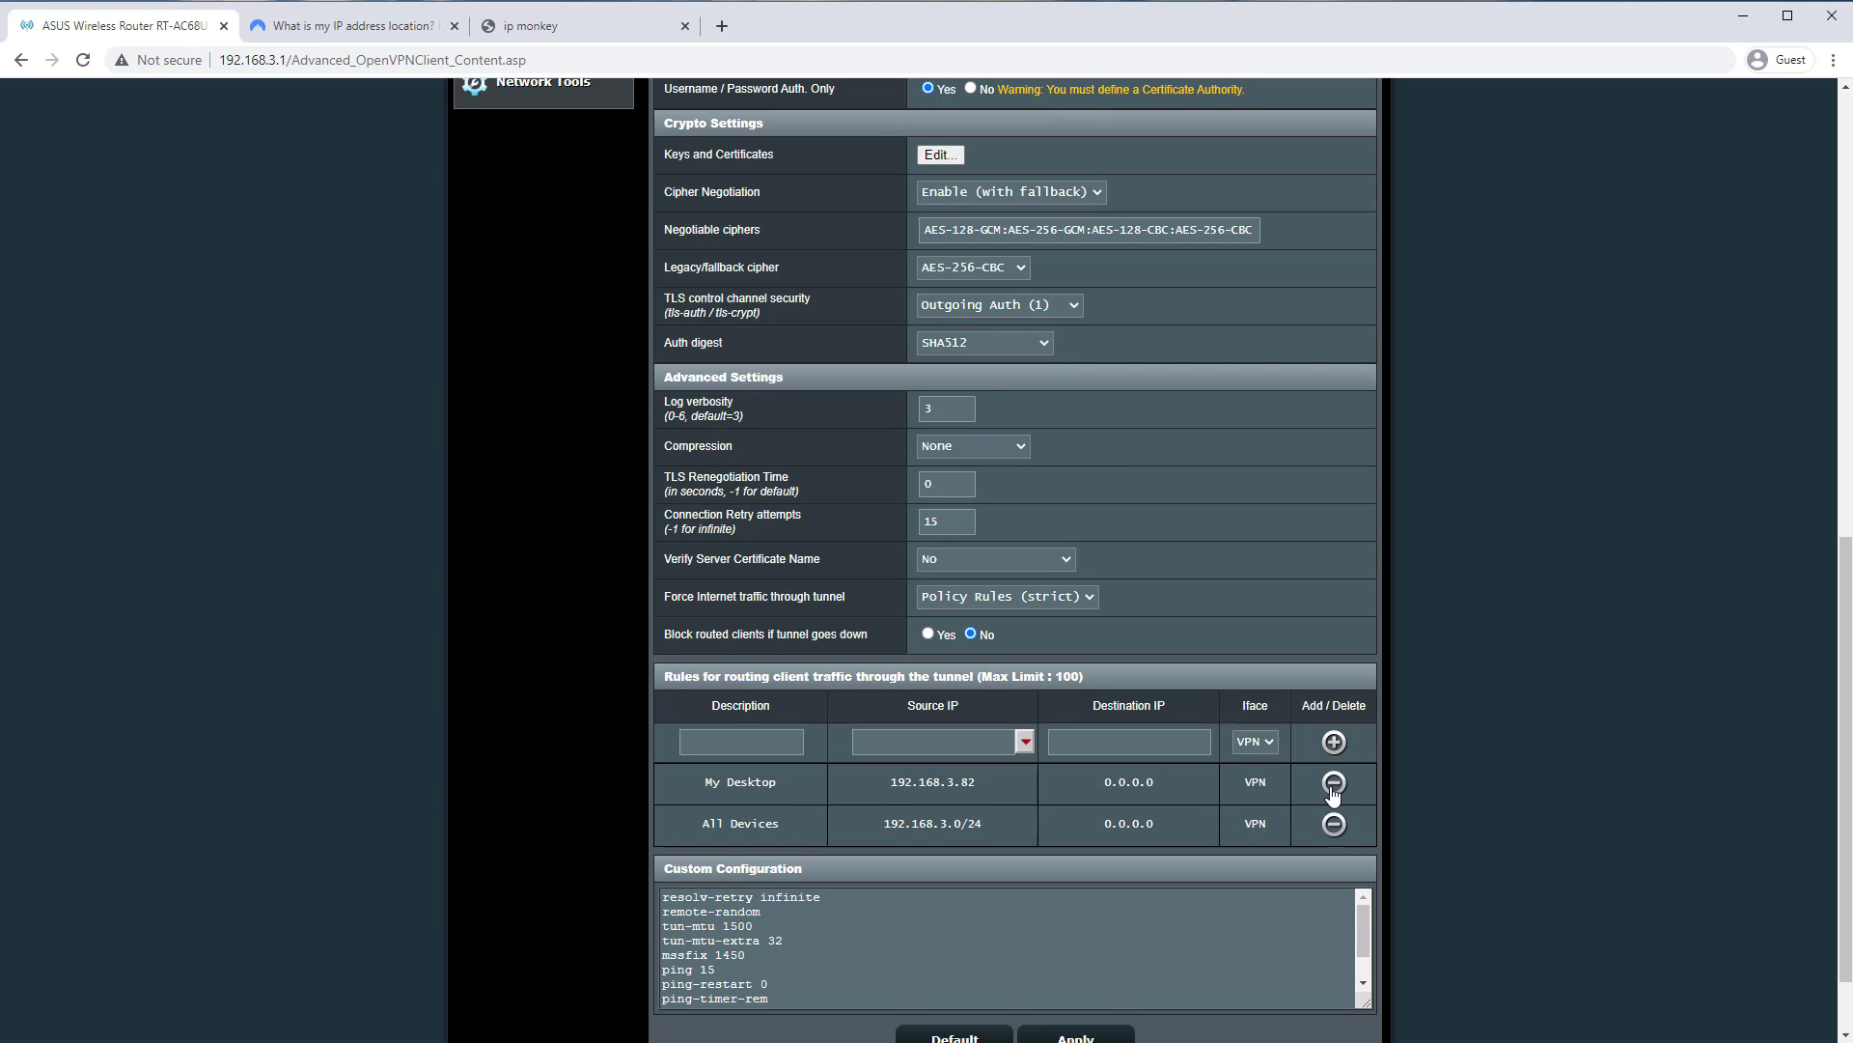
click(1335, 784)
click(1074, 999)
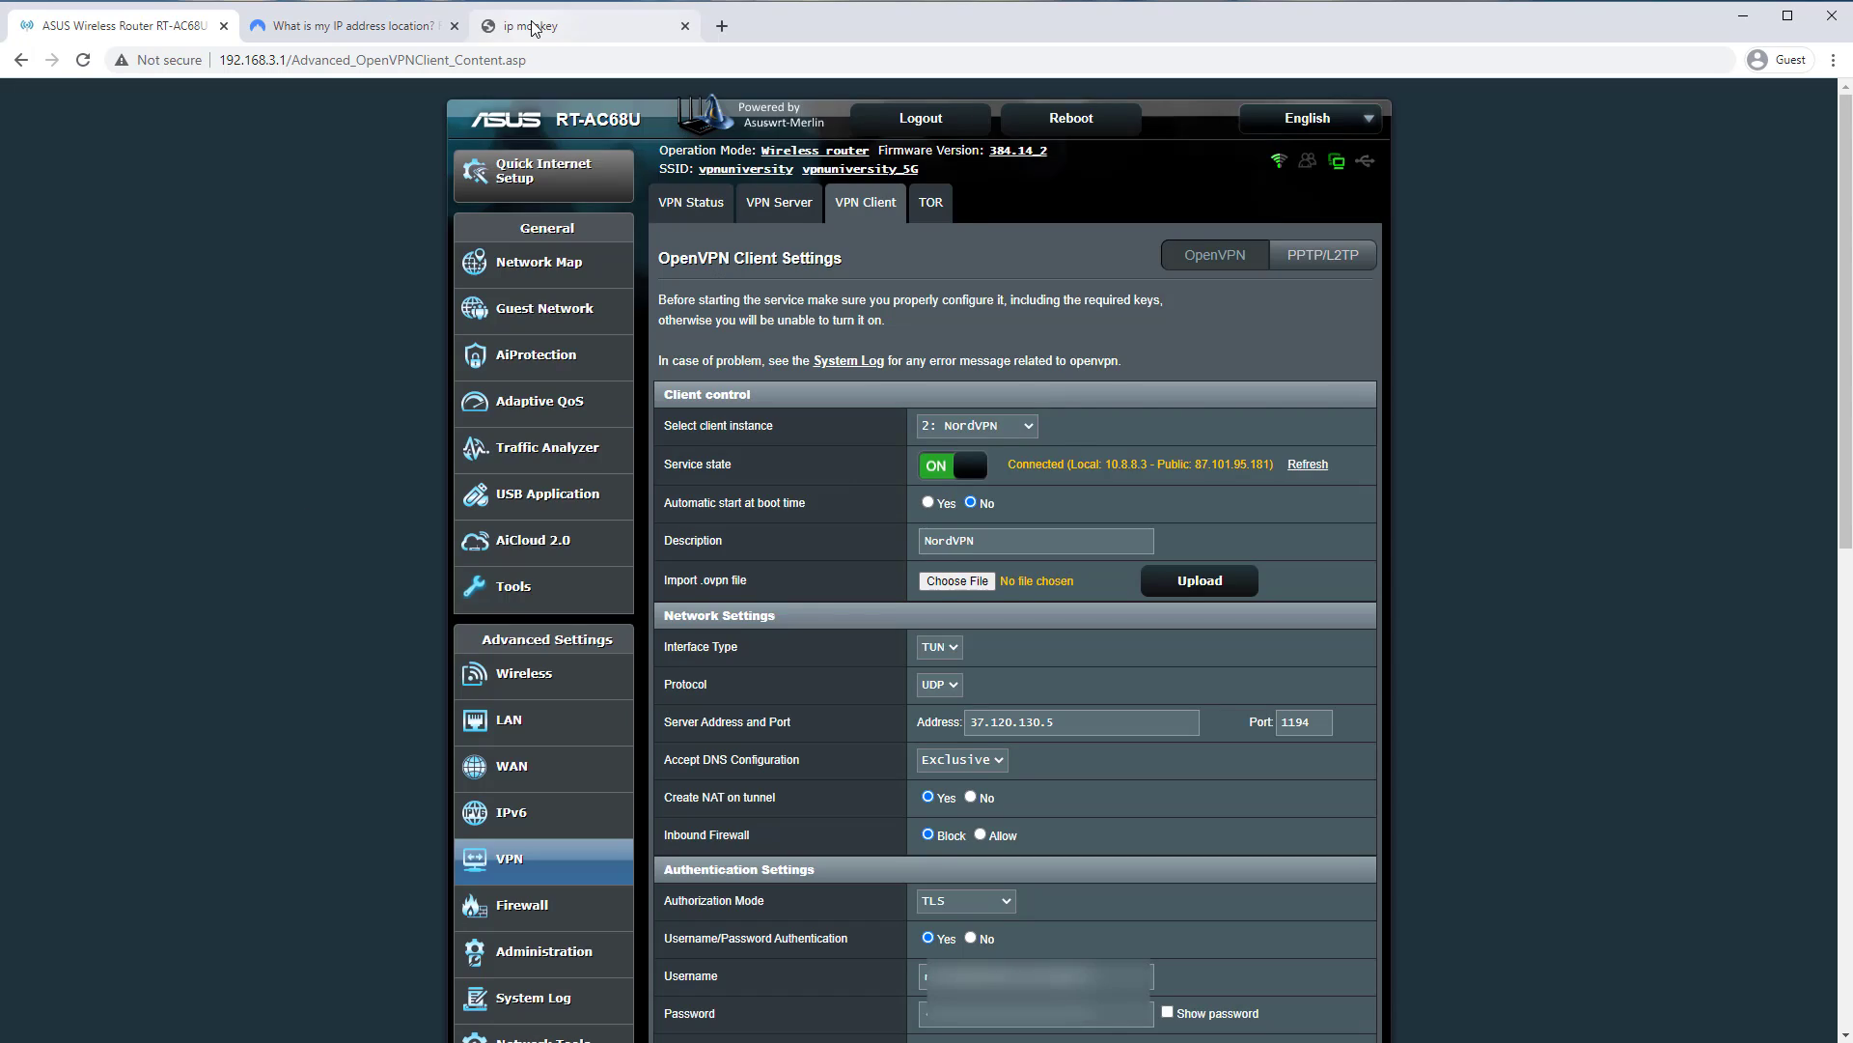
click(536, 27)
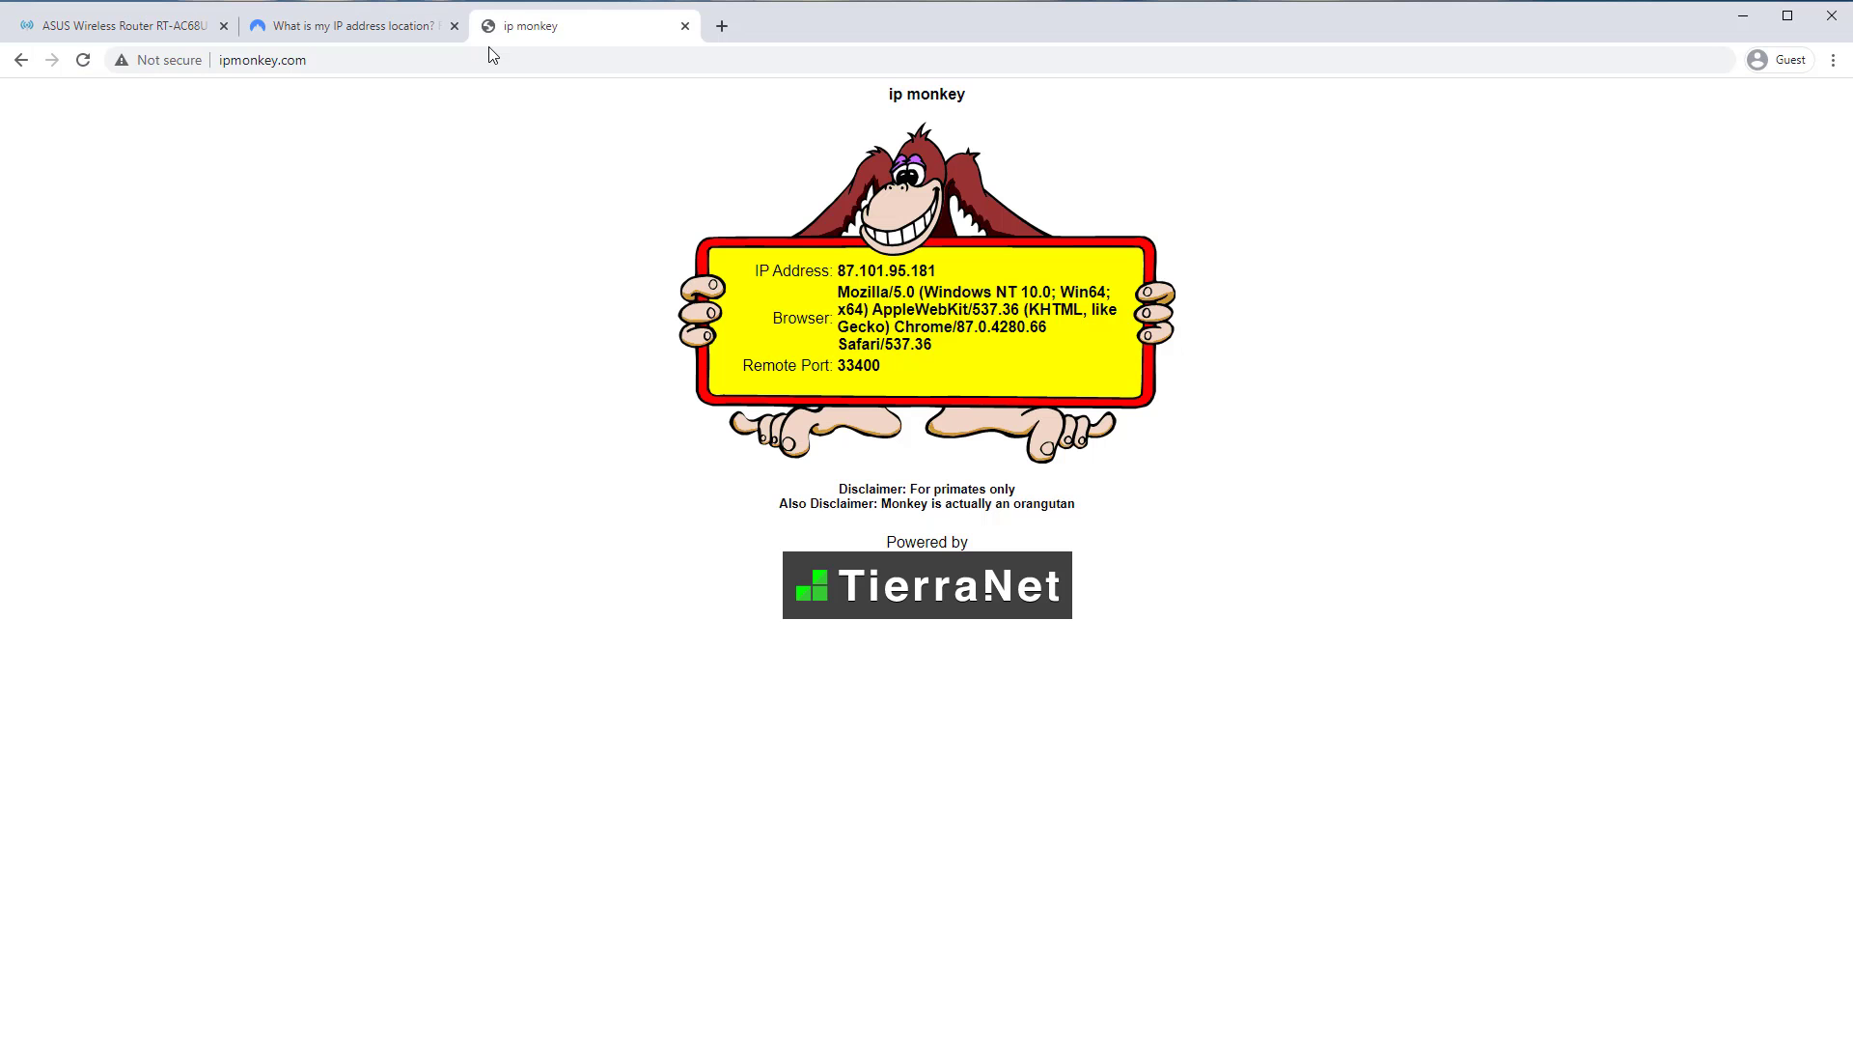
click(84, 64)
click(84, 63)
click(84, 64)
click(111, 25)
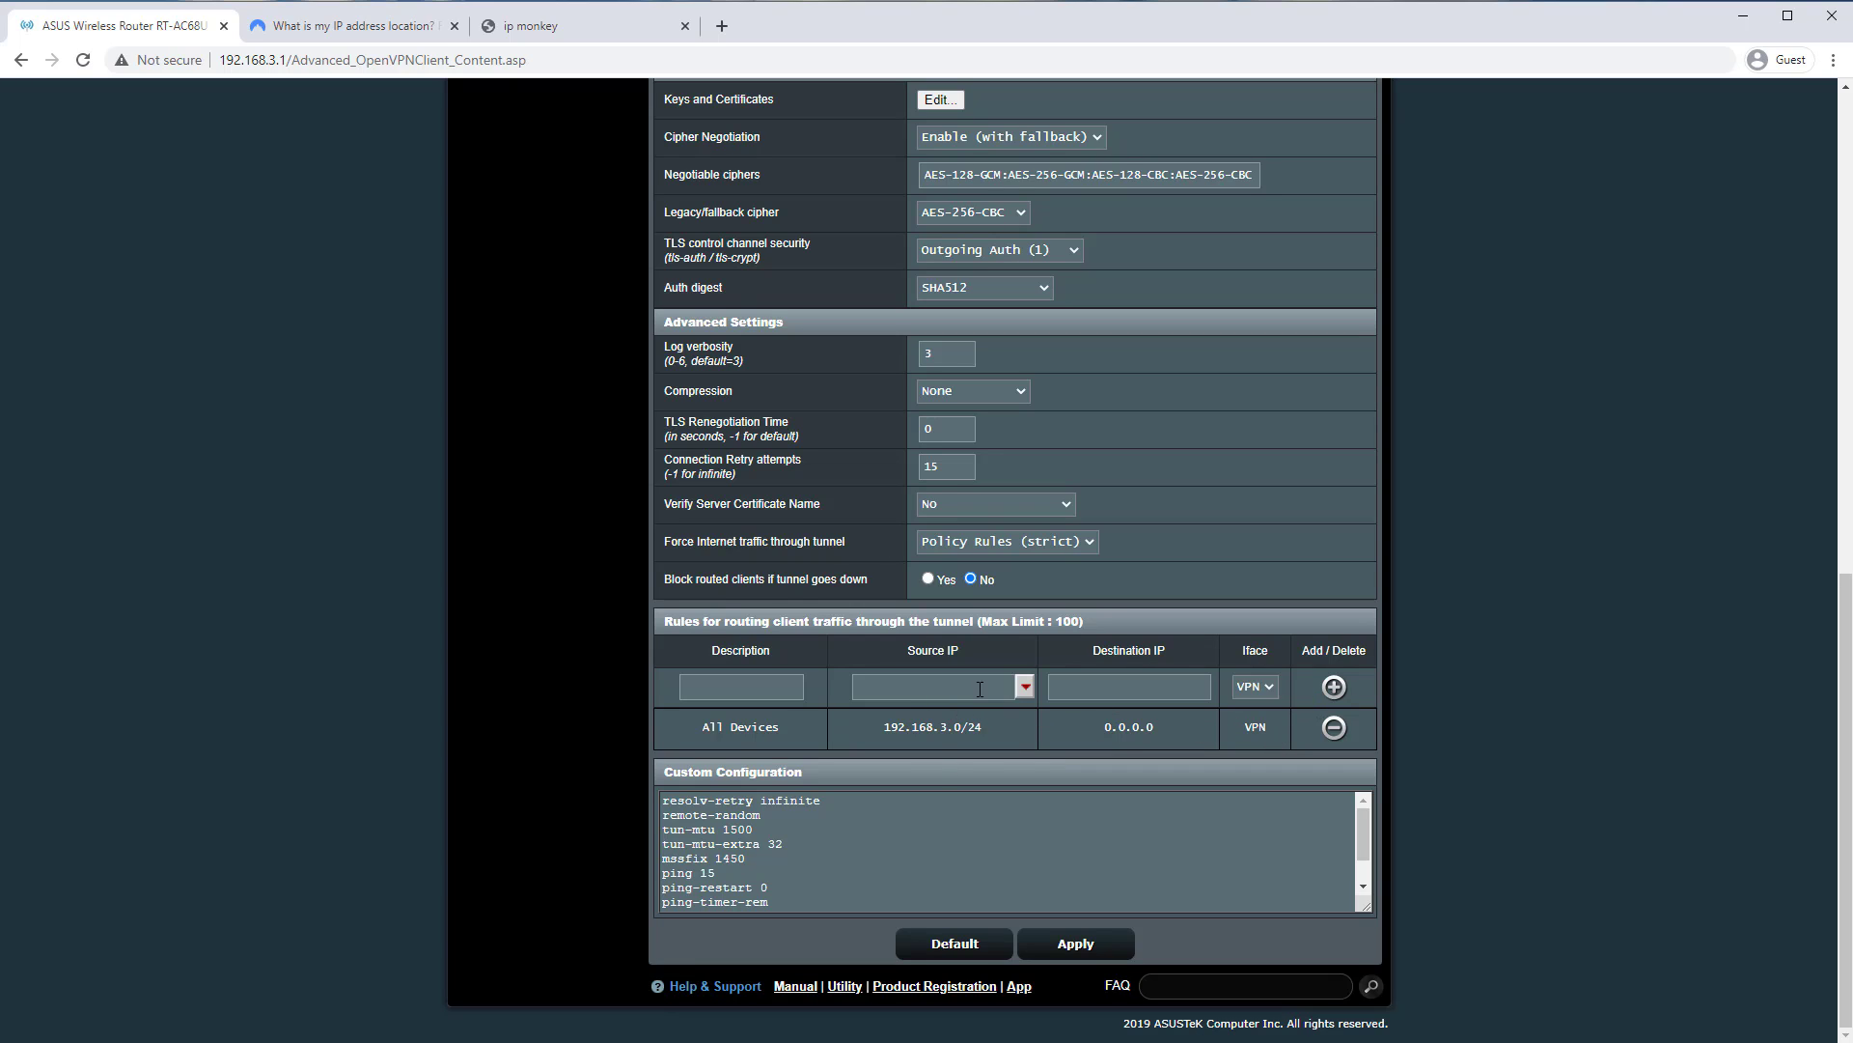
Add a 'My Desktop' rule routing 192.168.3.82 over the WAN interface.
click(734, 691)
text(My Desktop)
click(1025, 686)
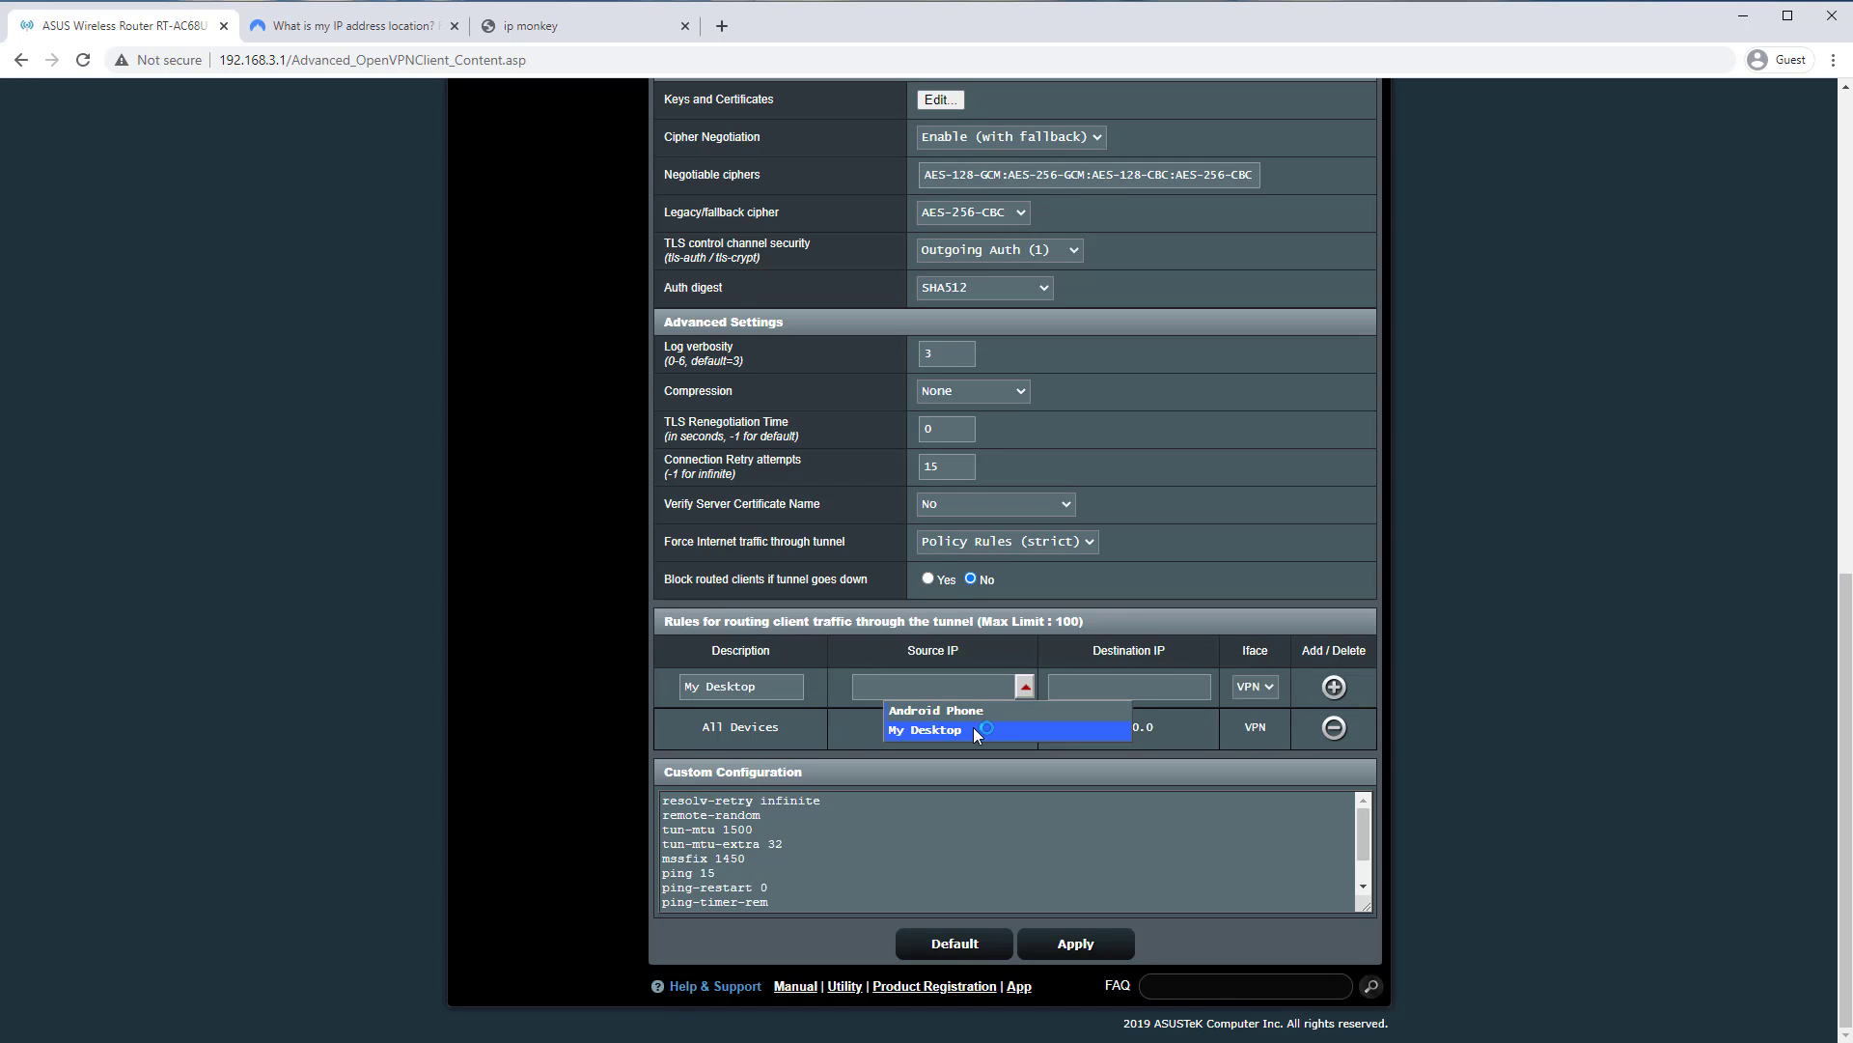
click(973, 730)
click(1125, 686)
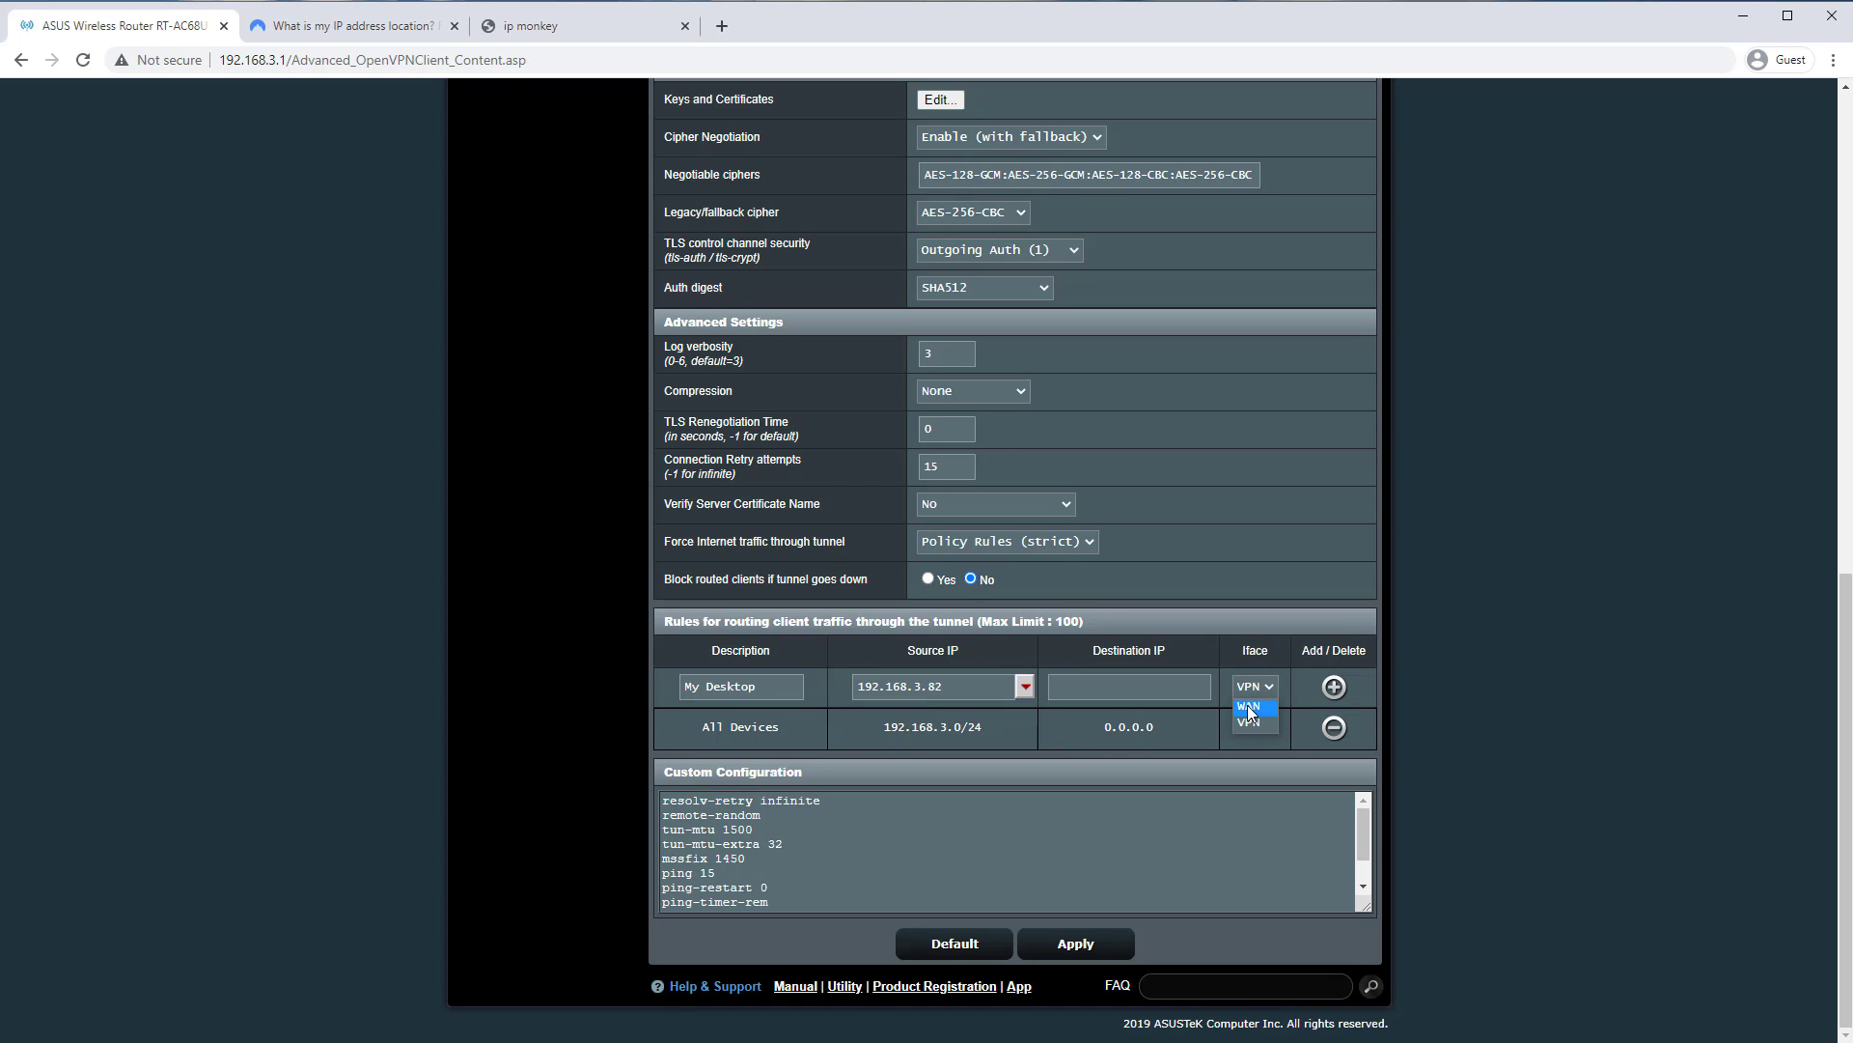
click(1332, 685)
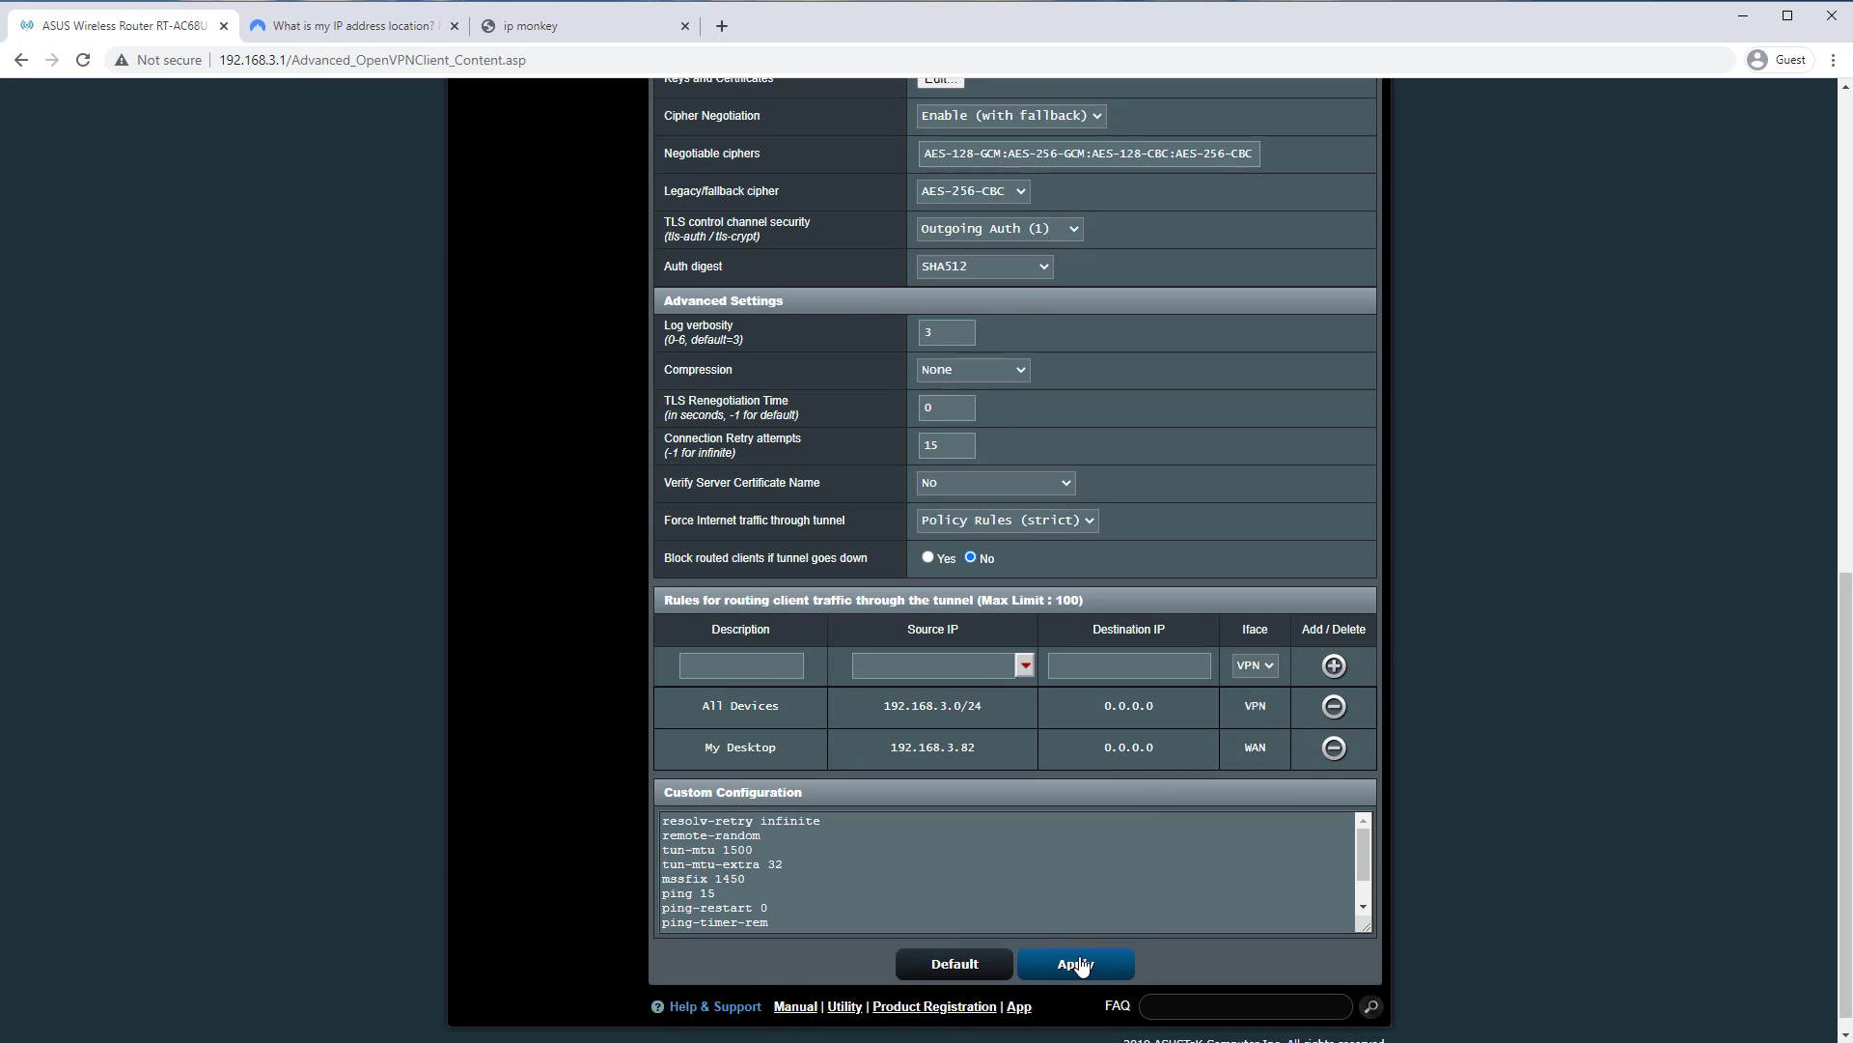
Apply the routing changes and reload ipmonkey to confirm a non-VPN public IP.
click(1074, 943)
key(ctrl+3)
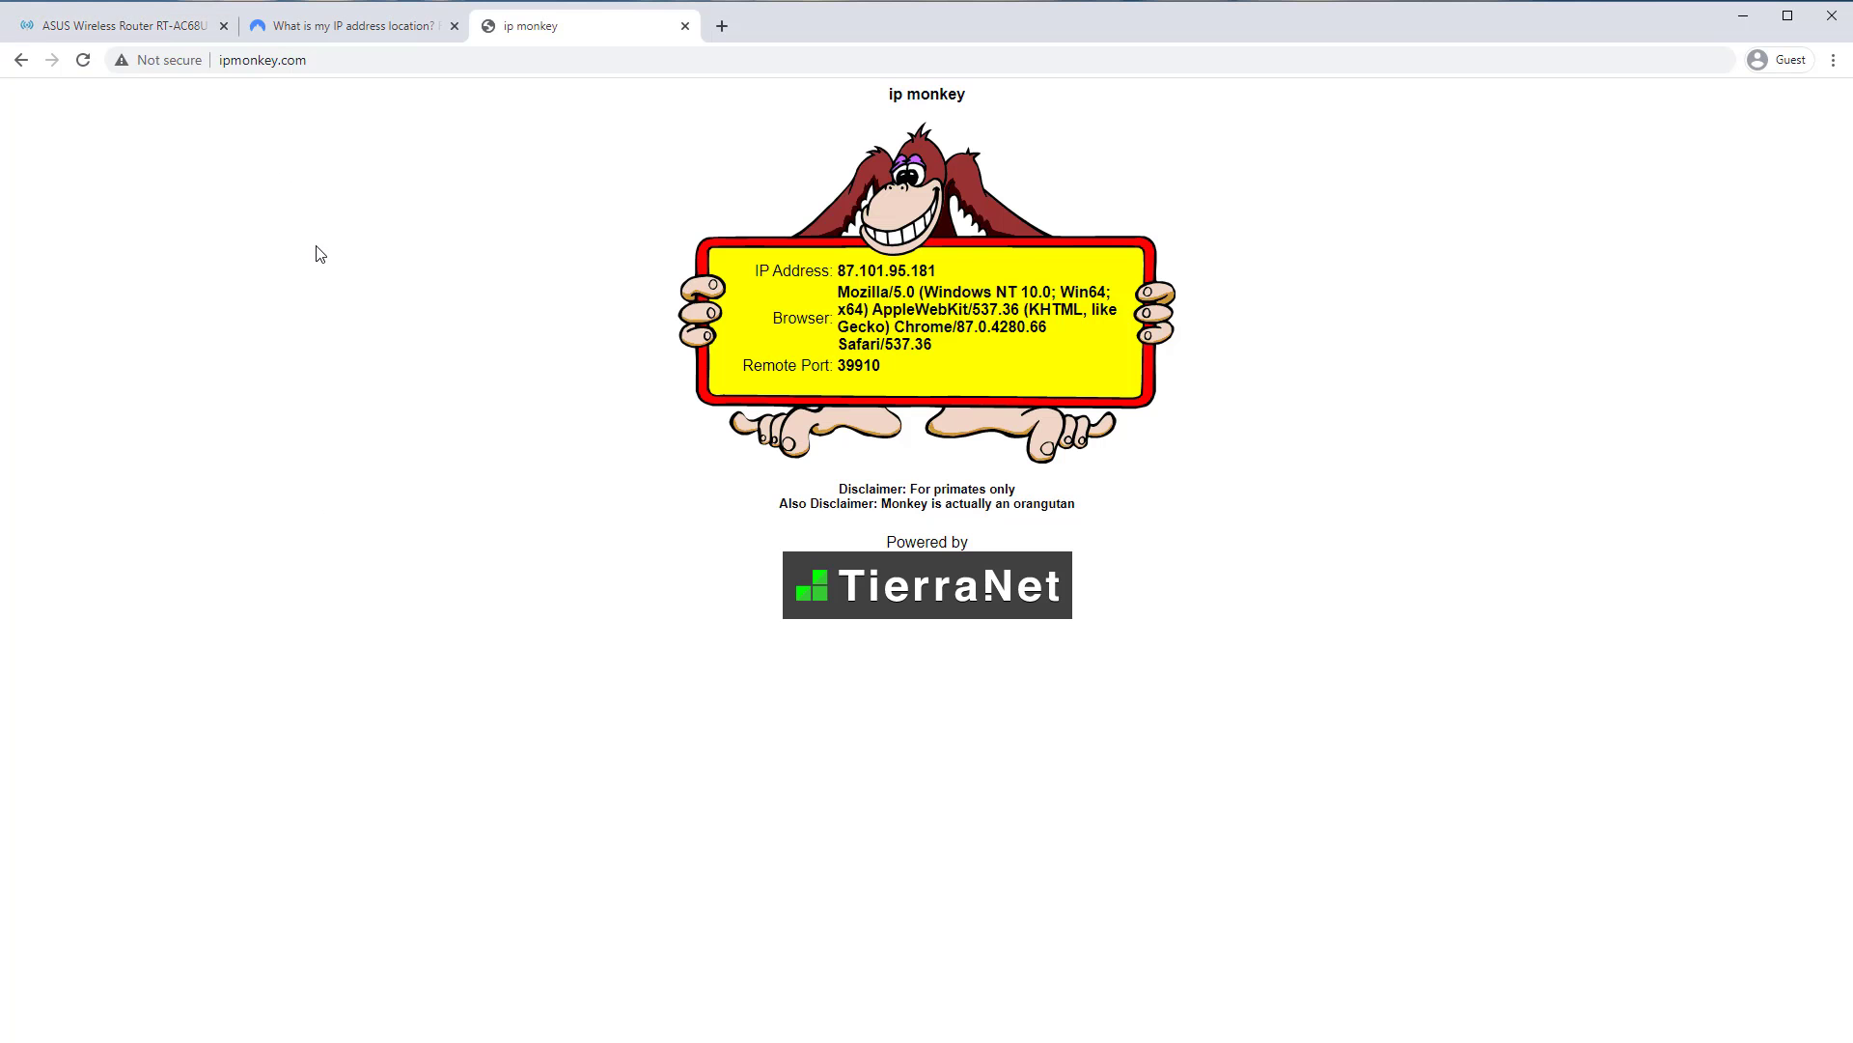
click(84, 61)
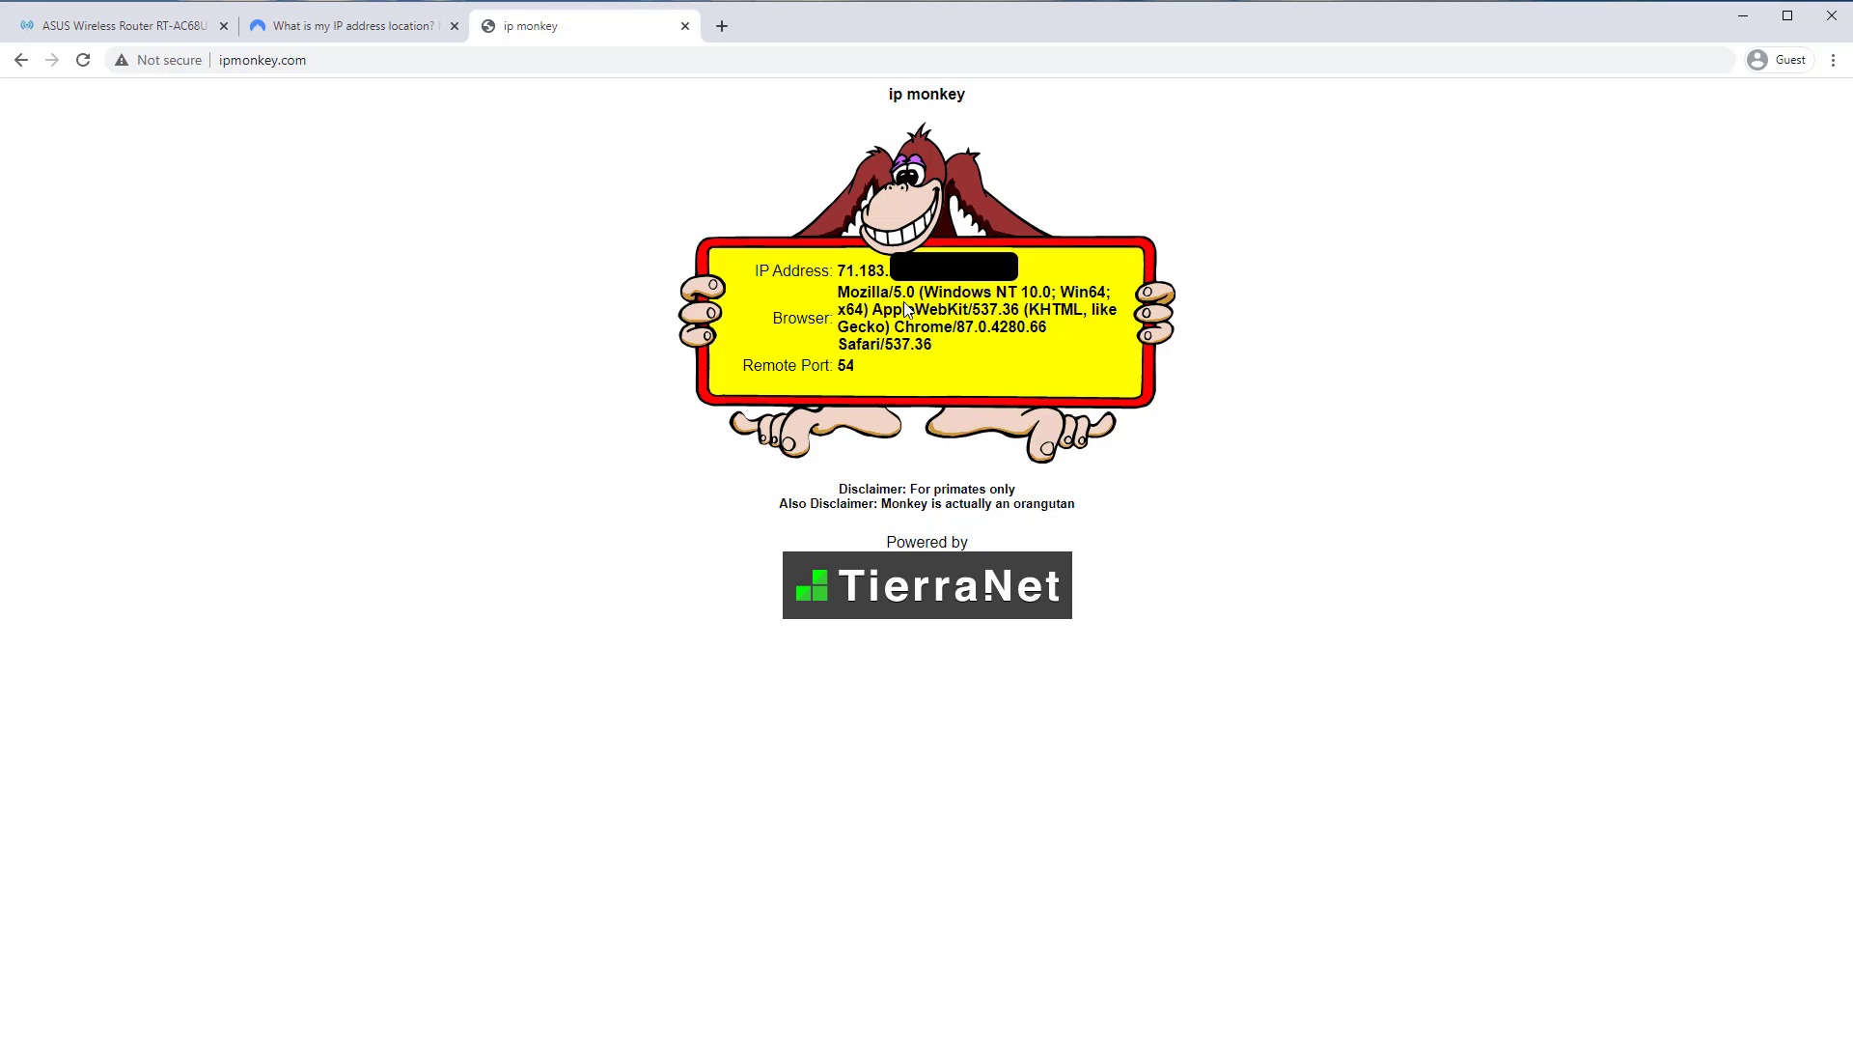
Return to the router's VPN client page listing All Devices via VPN and My Desktop via WAN.
click(83, 21)
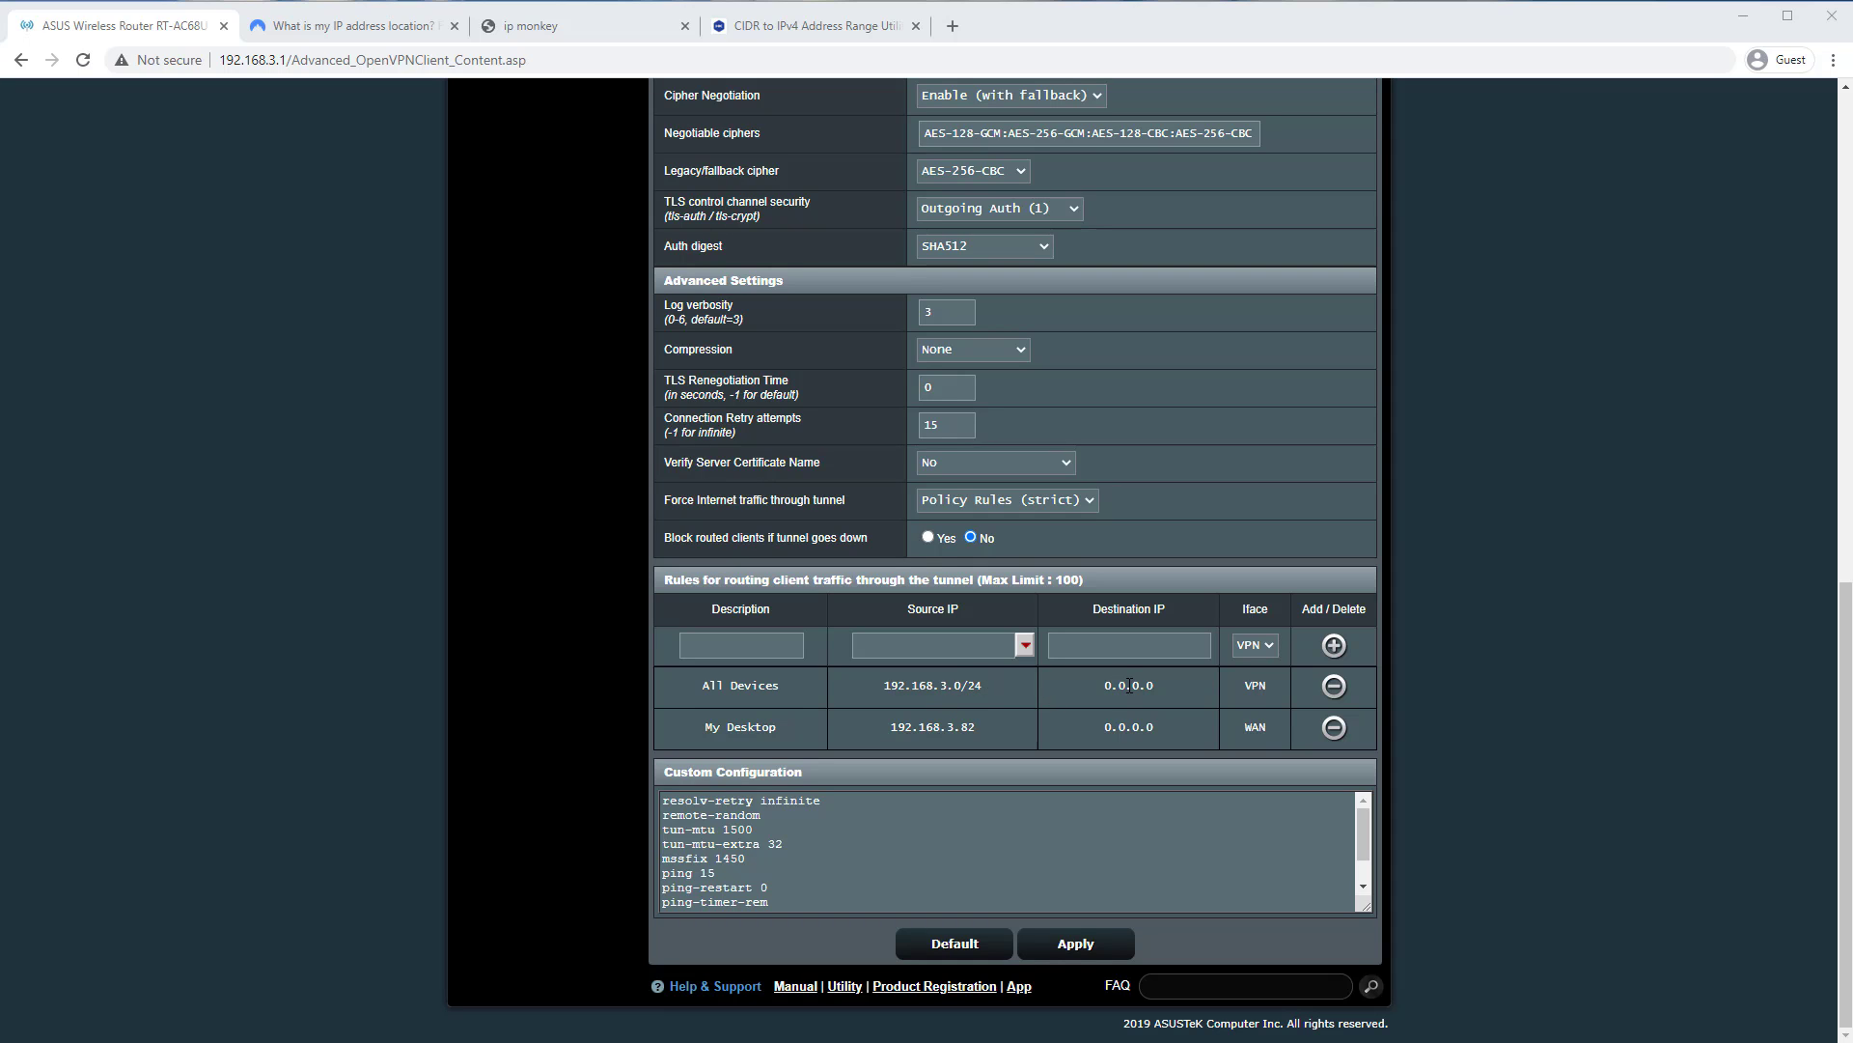
On ipaddressguide, convert the range 192.168.1.0–192.168.1.63 to CIDR, getting 192.168.1.0/26.
click(848, 29)
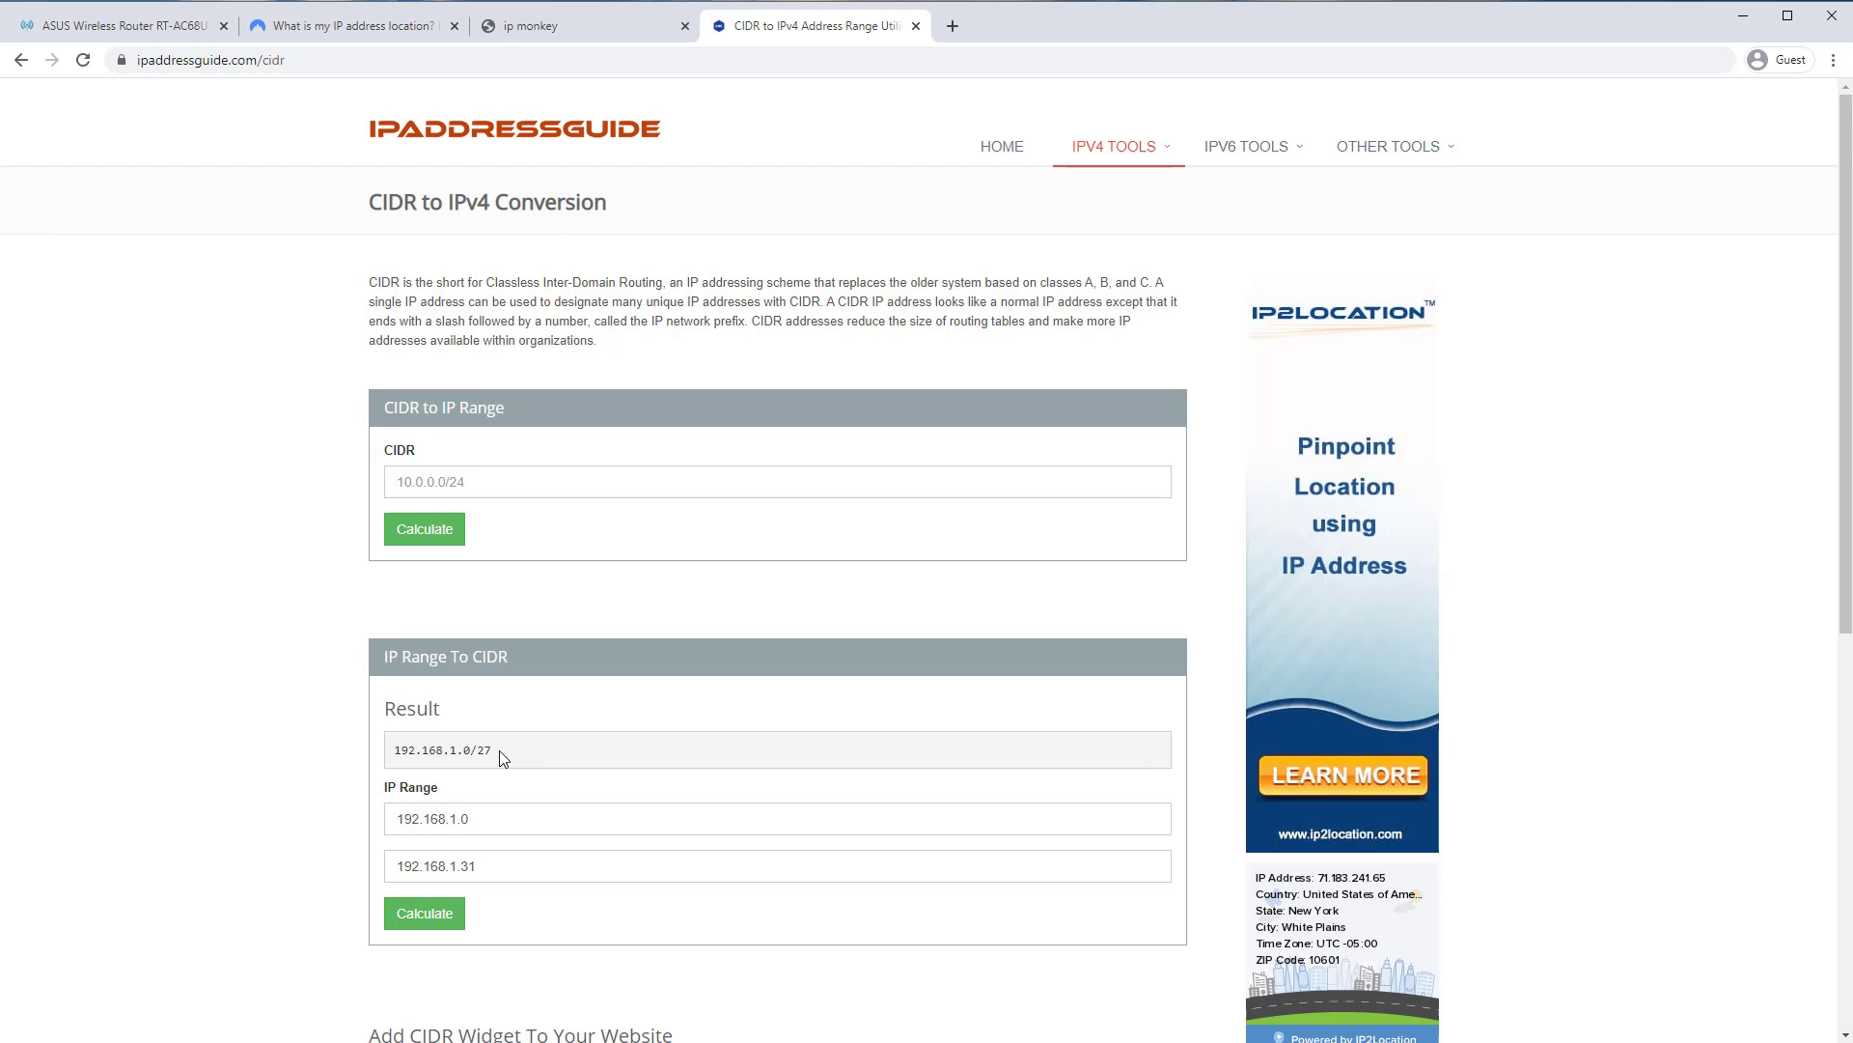
drag(497, 866, 472, 866)
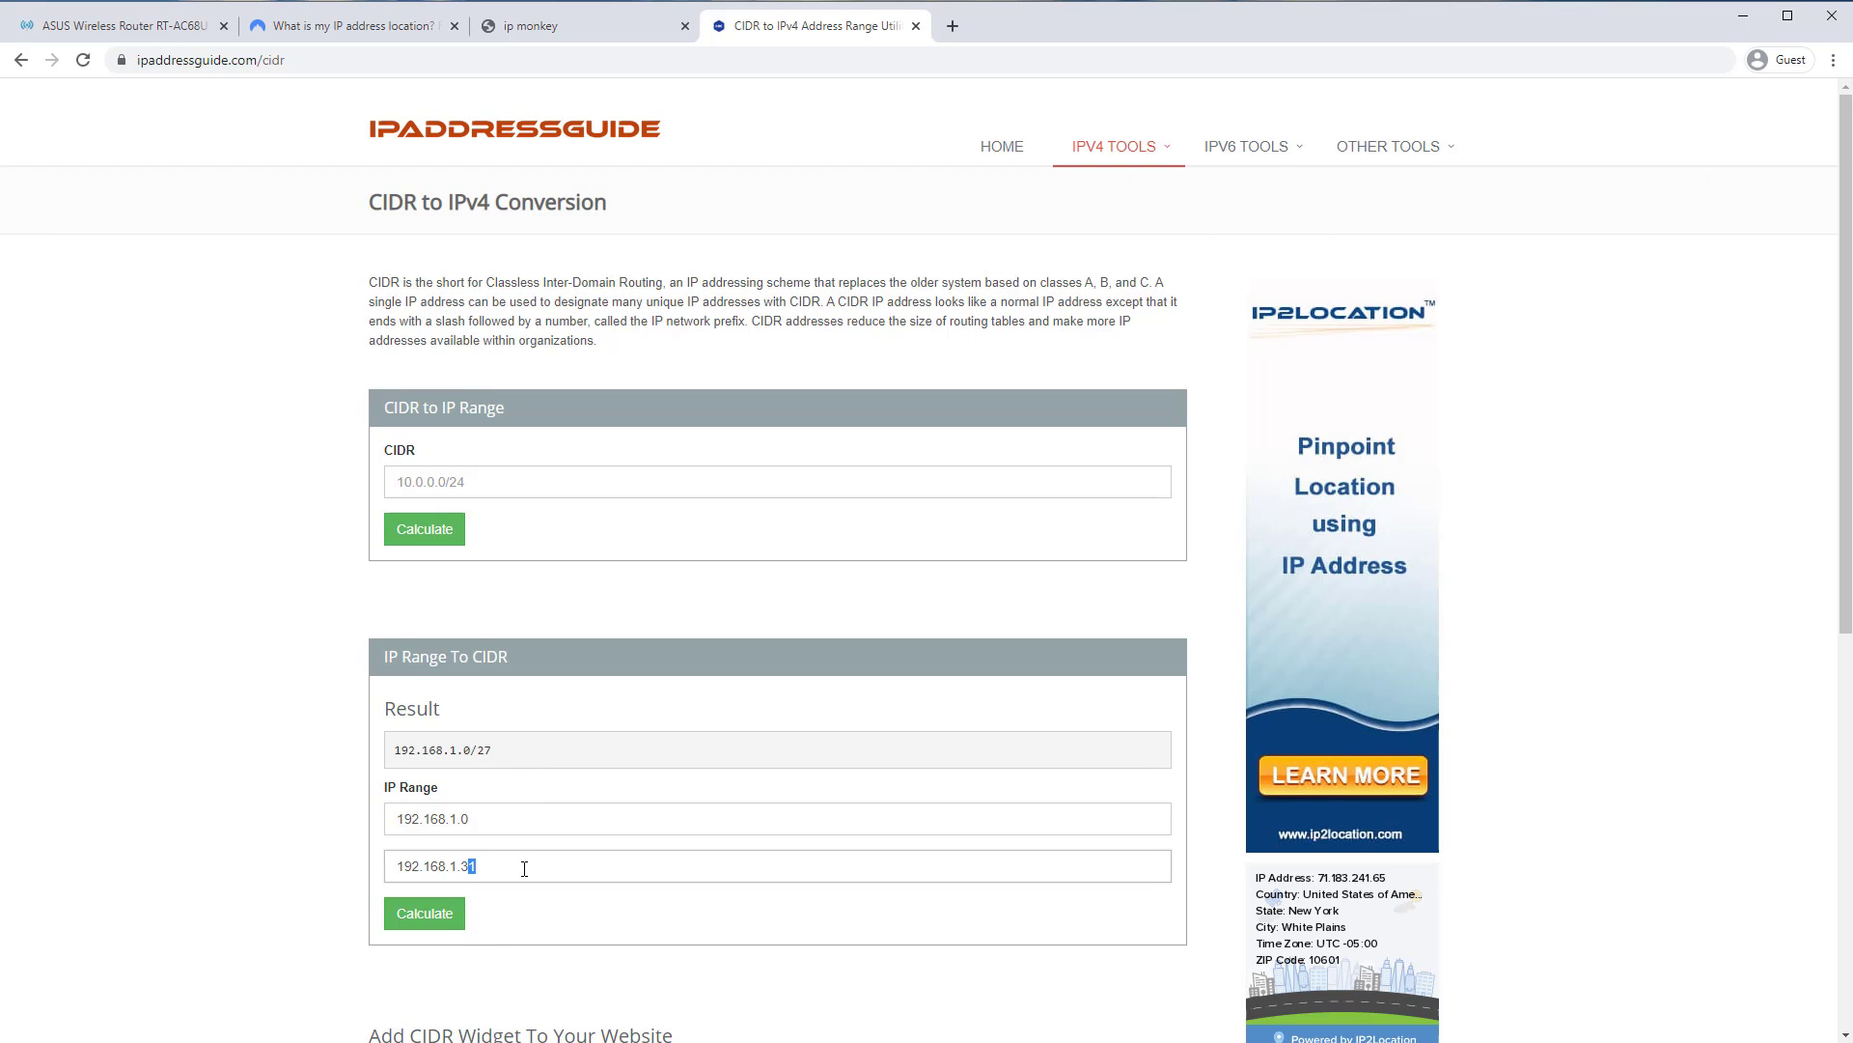
key(BackSpace)
key(BackSpace)
text(63)
click(446, 912)
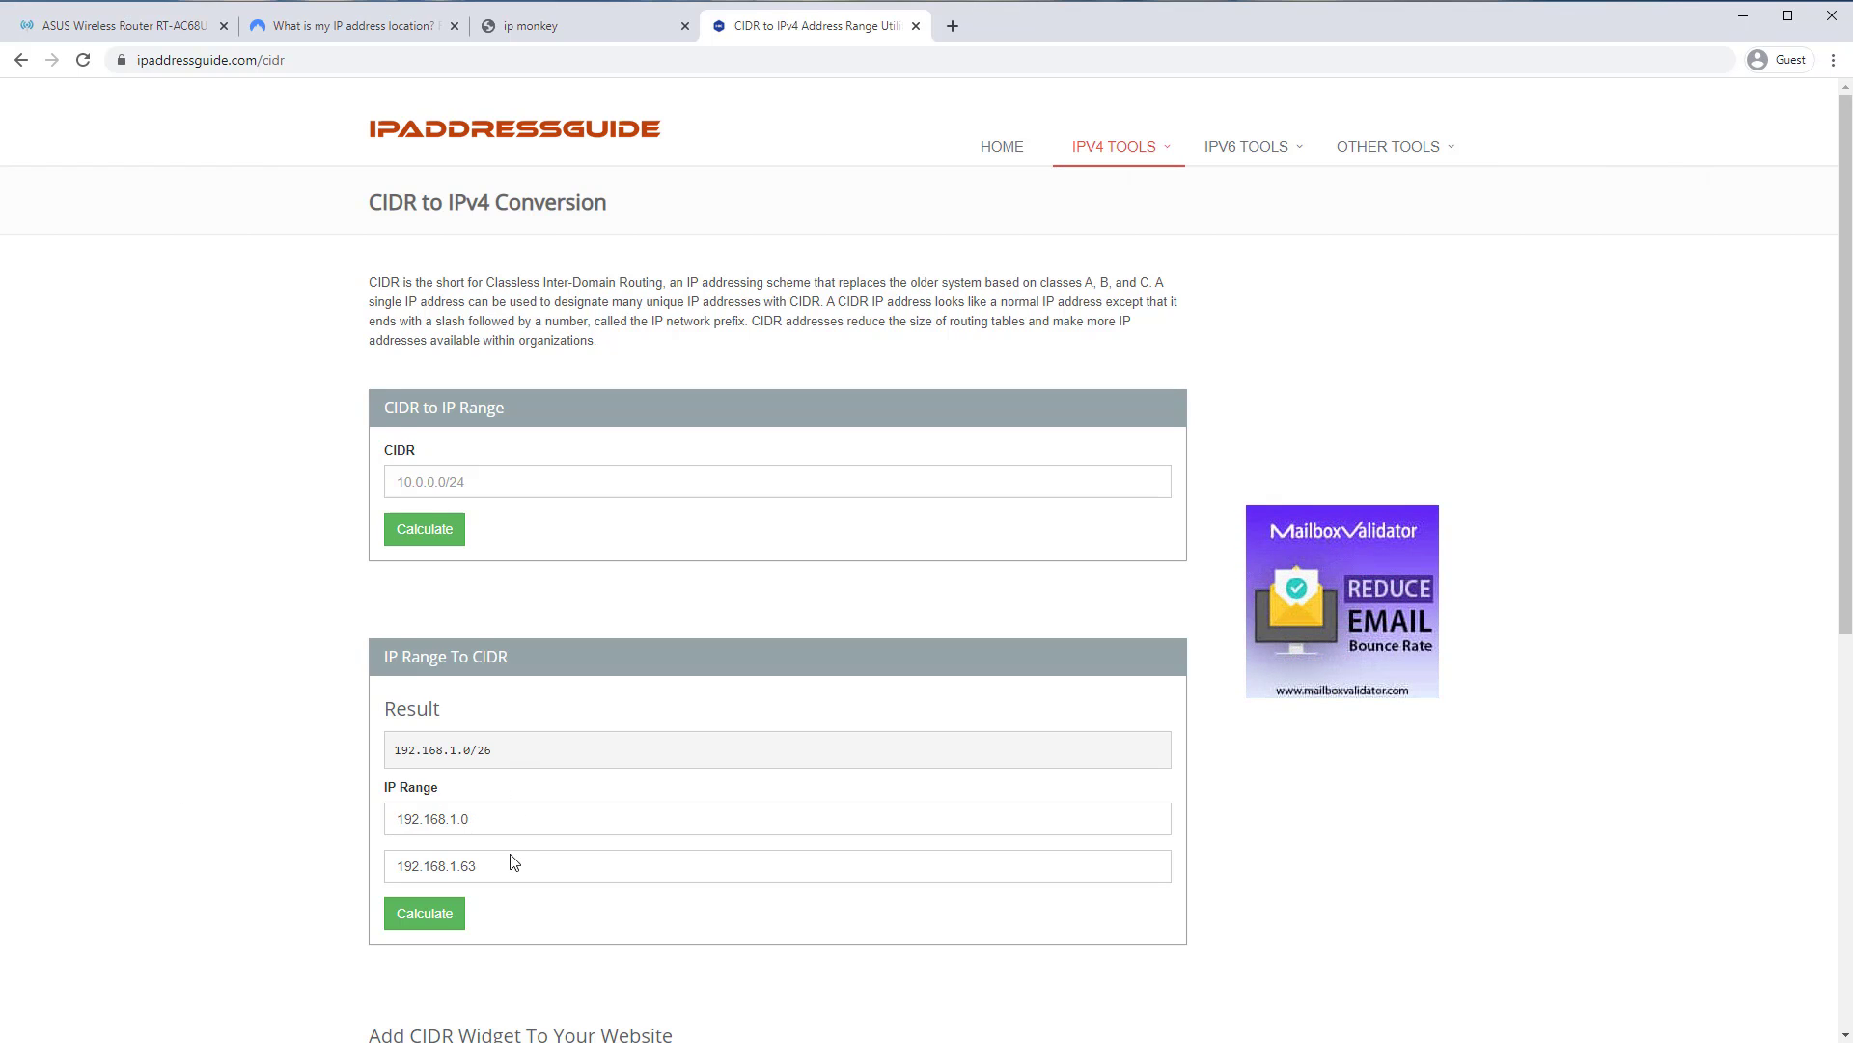
key(ctrl+1)
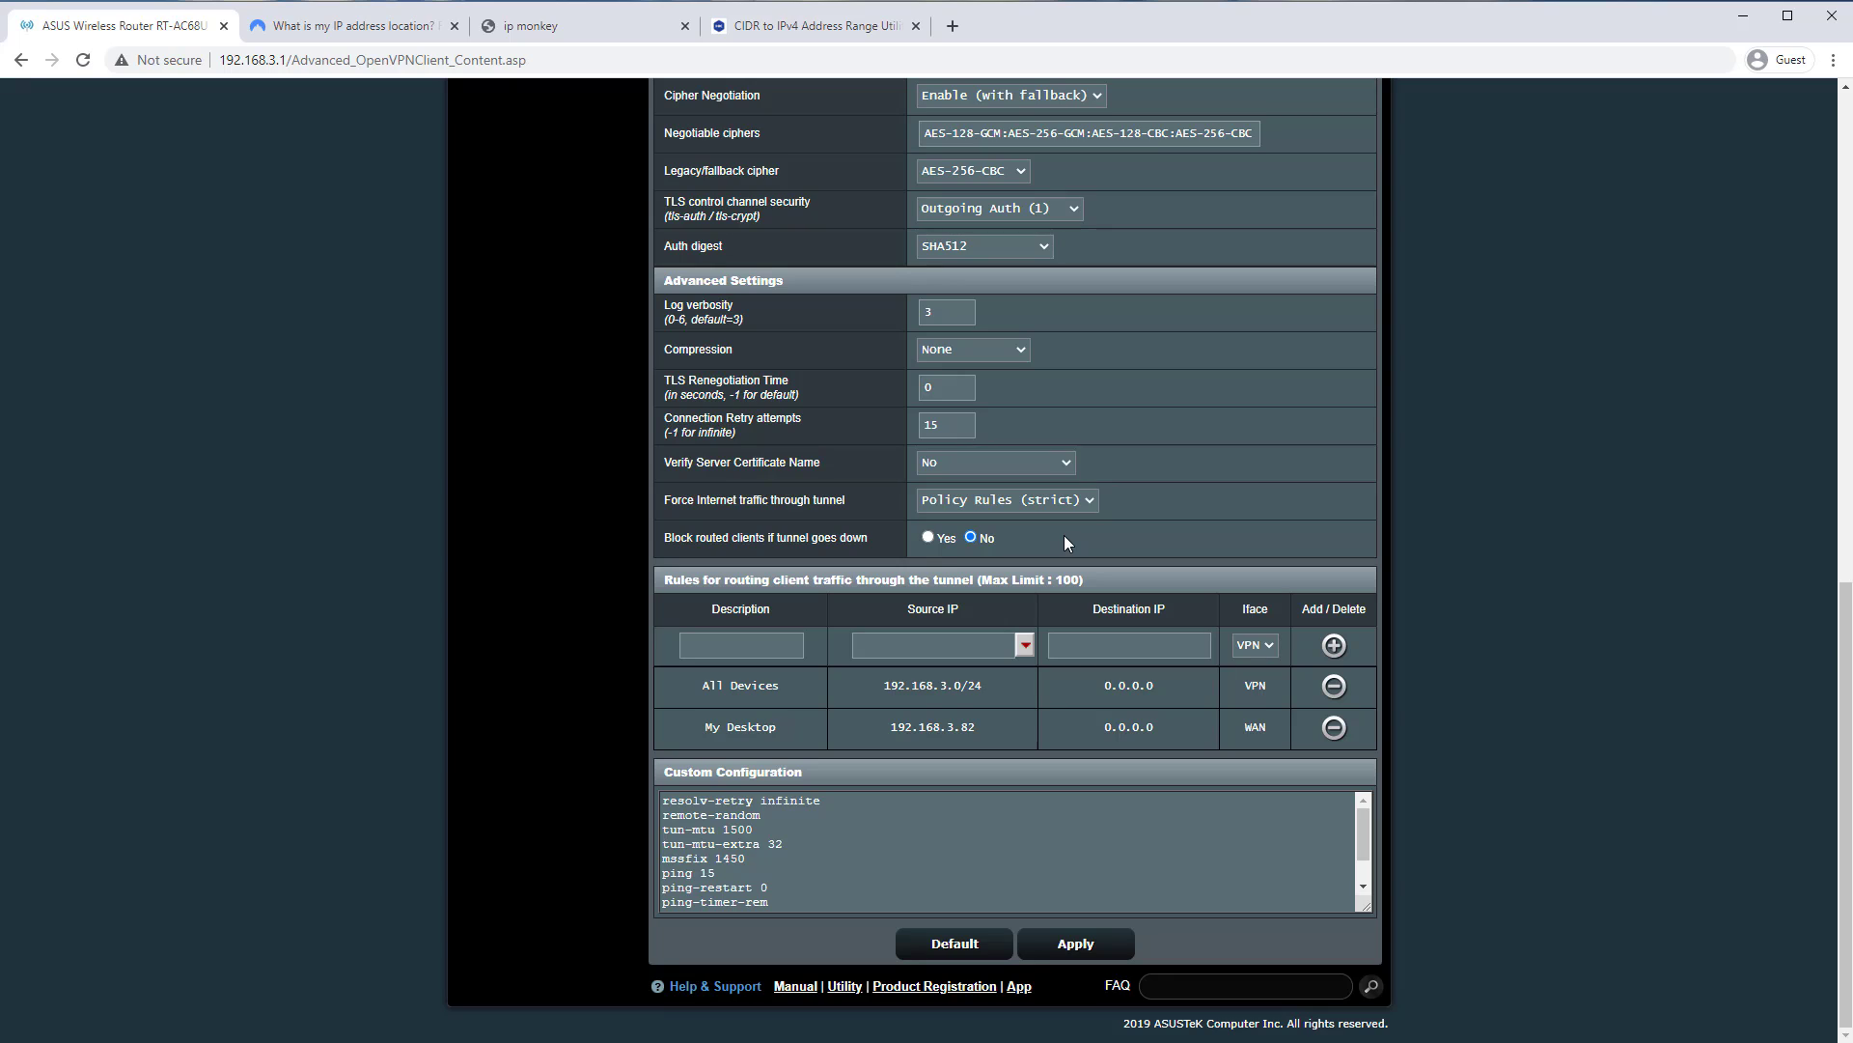
Turn on blocking of routed clients when the tunnel drops, and delete the My Desktop WAN rule.
click(928, 537)
click(971, 537)
click(941, 540)
click(1334, 730)
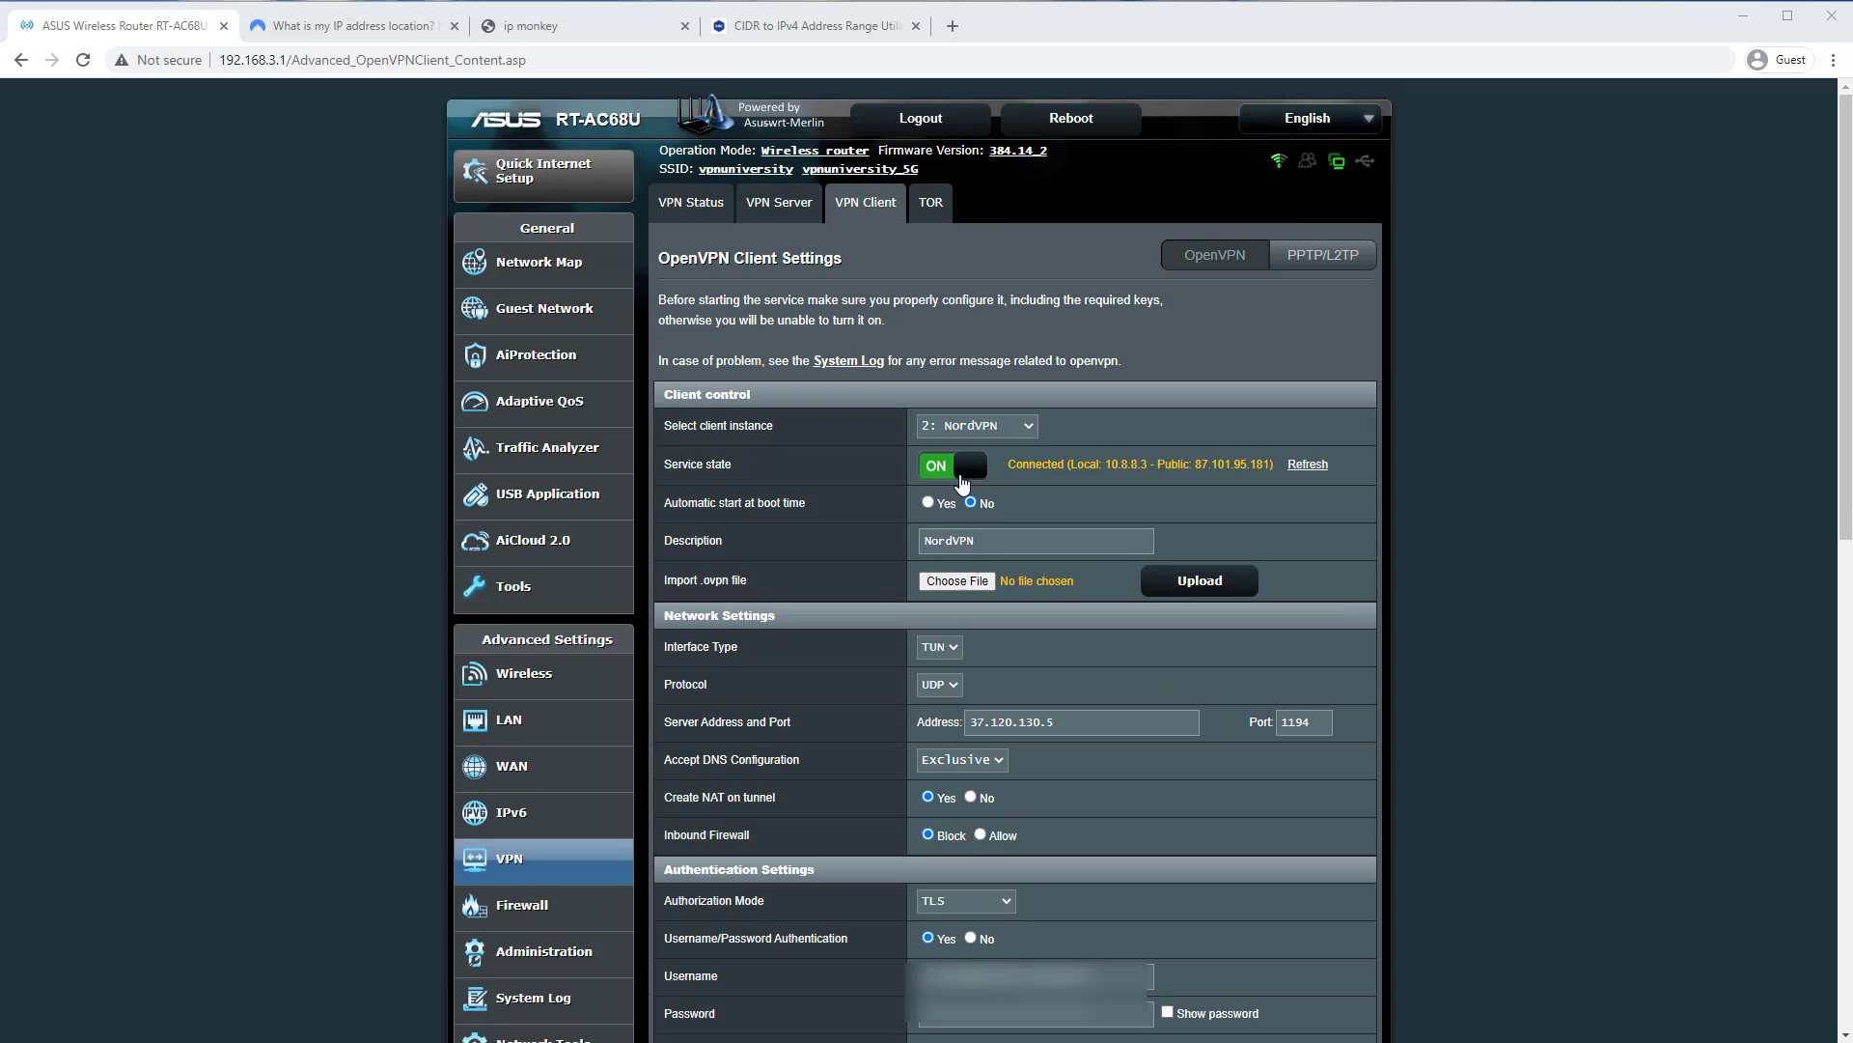
Switch the VPN client off and reload ipmonkey to see the IP without VPN.
click(960, 473)
click(521, 28)
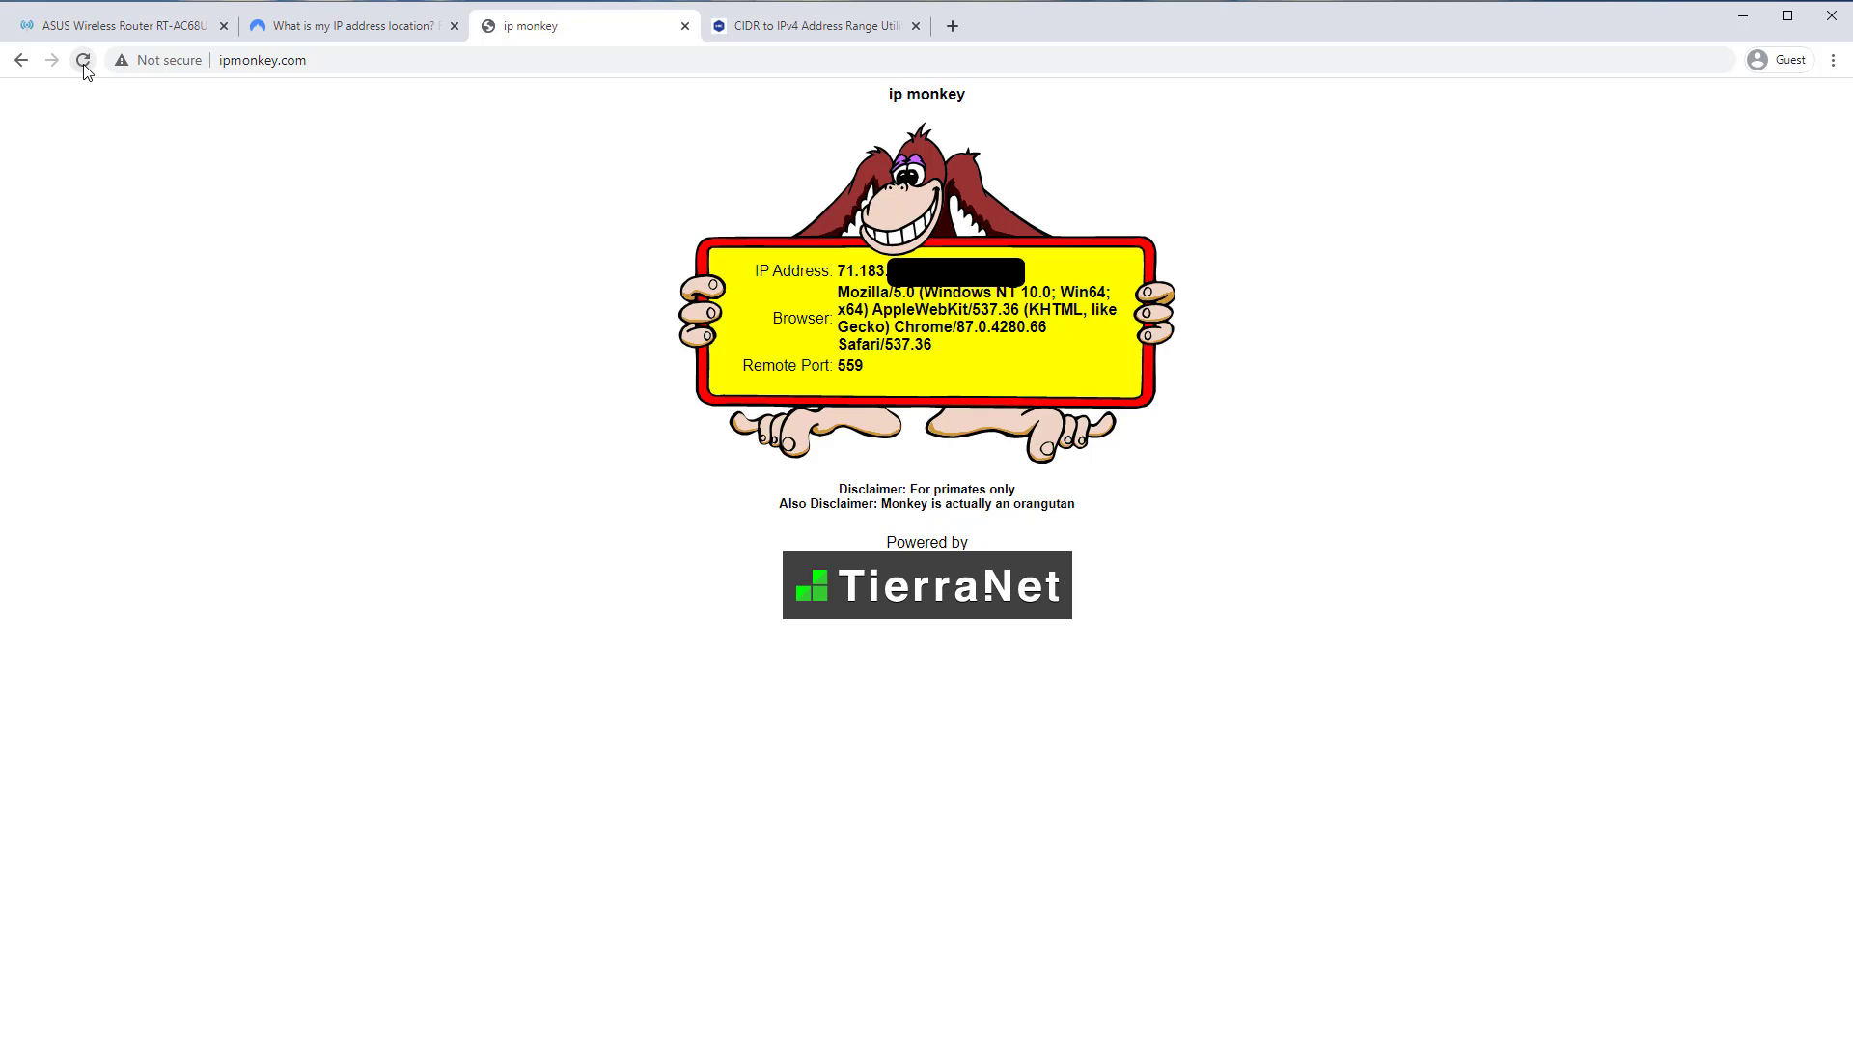
click(84, 64)
Set Block routed clients to Yes, apply it, and reload ipmonkey to test the kill switch.
click(96, 24)
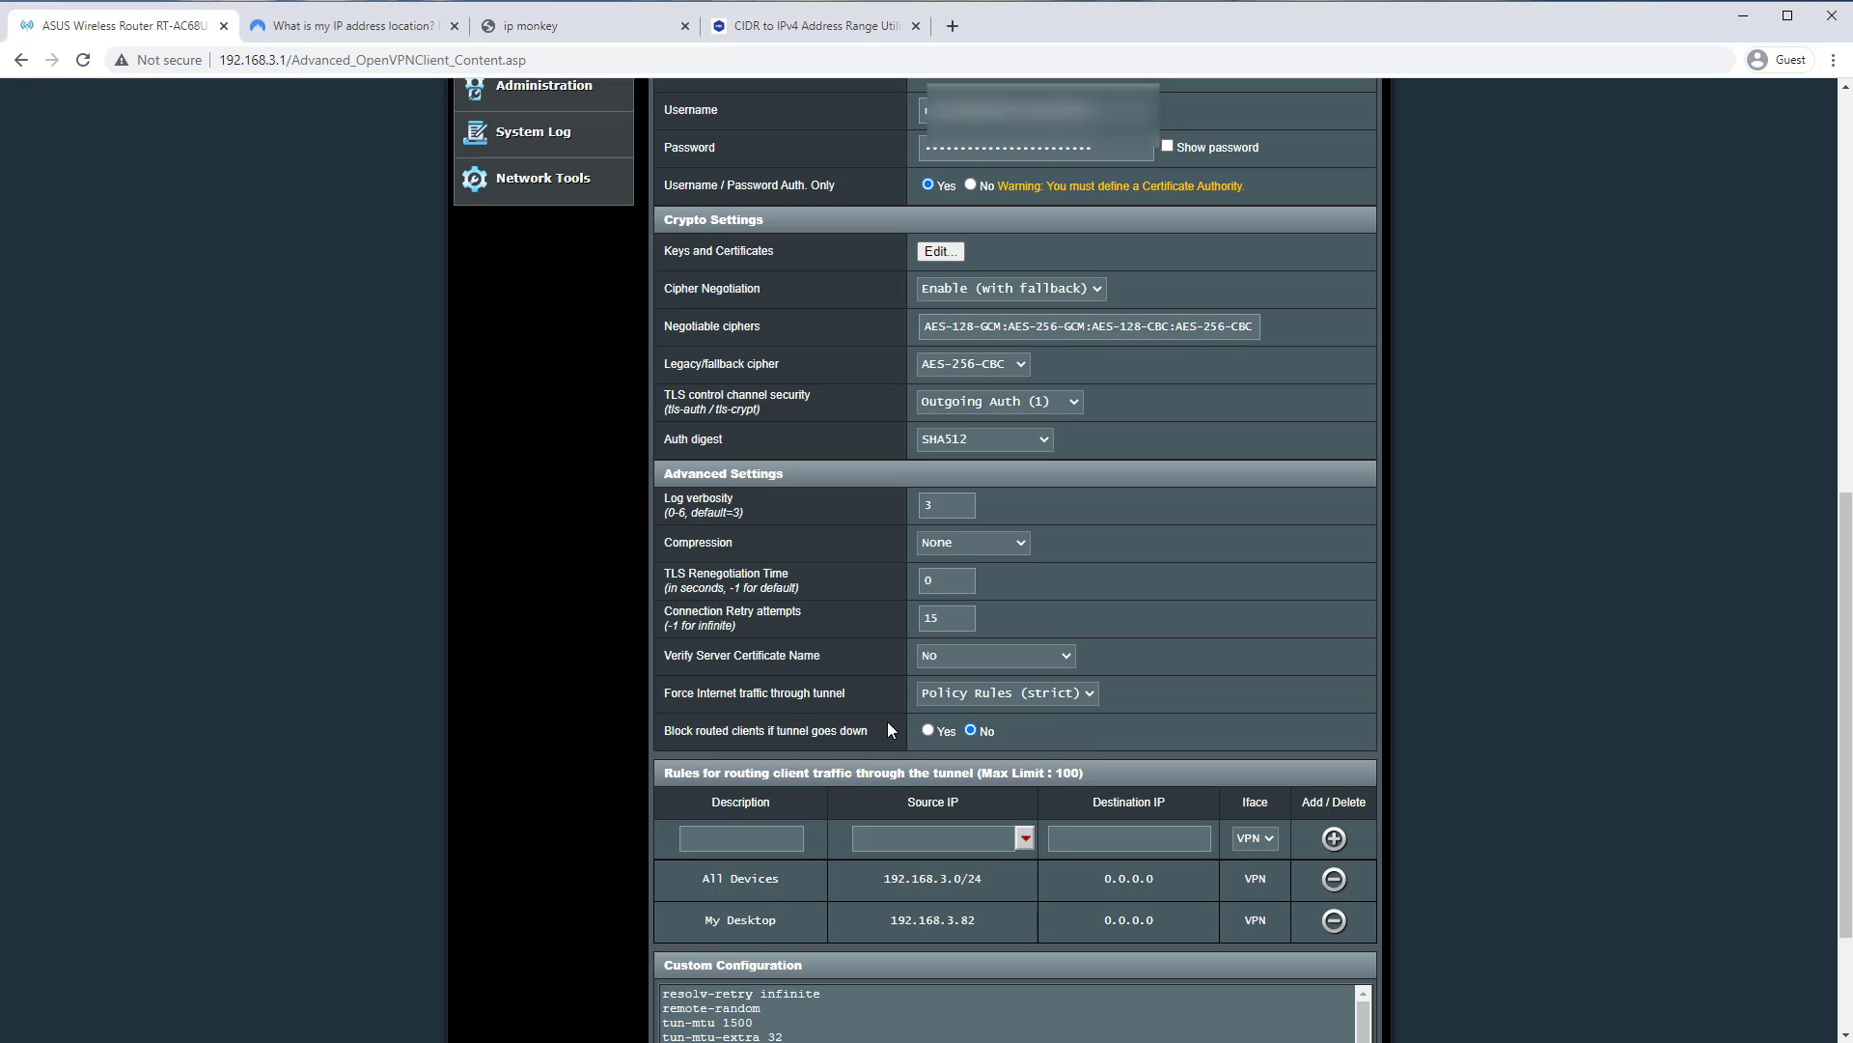
click(927, 730)
scroll(473, 680, down, 1)
scroll(472, 680, down, 2)
click(1072, 943)
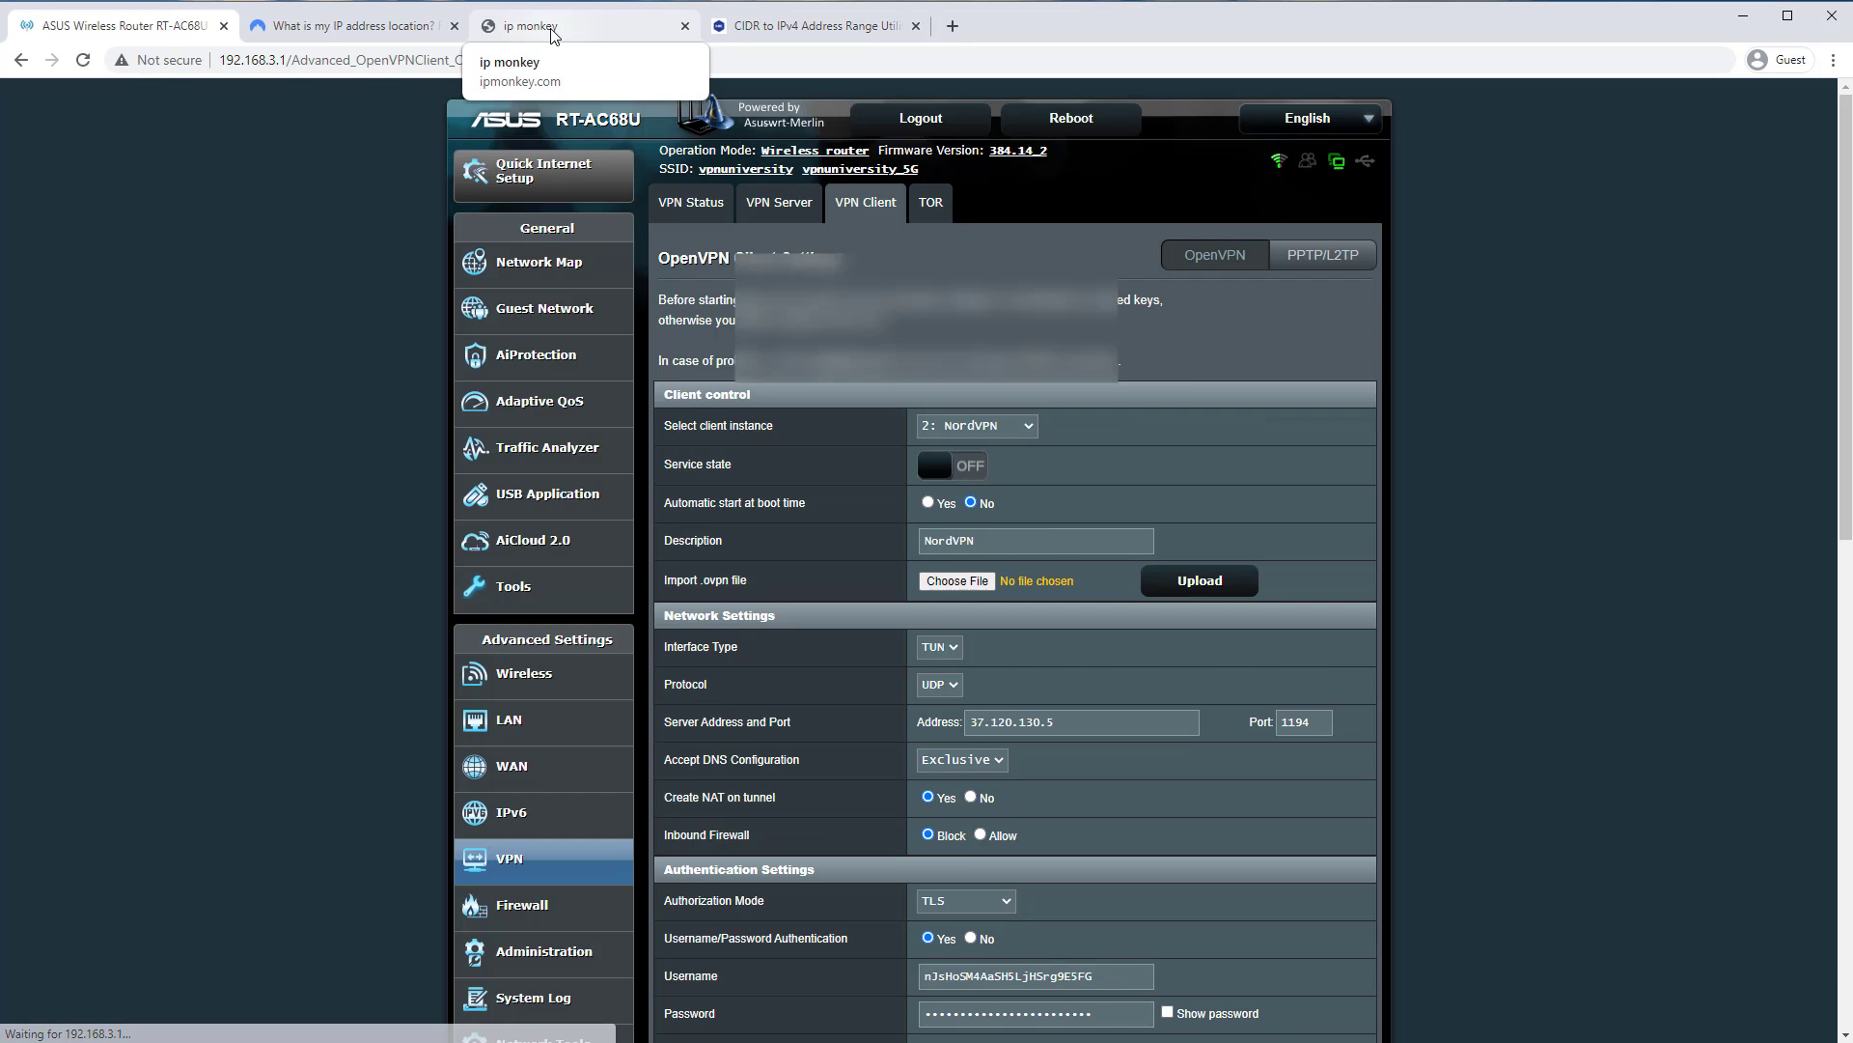
click(555, 36)
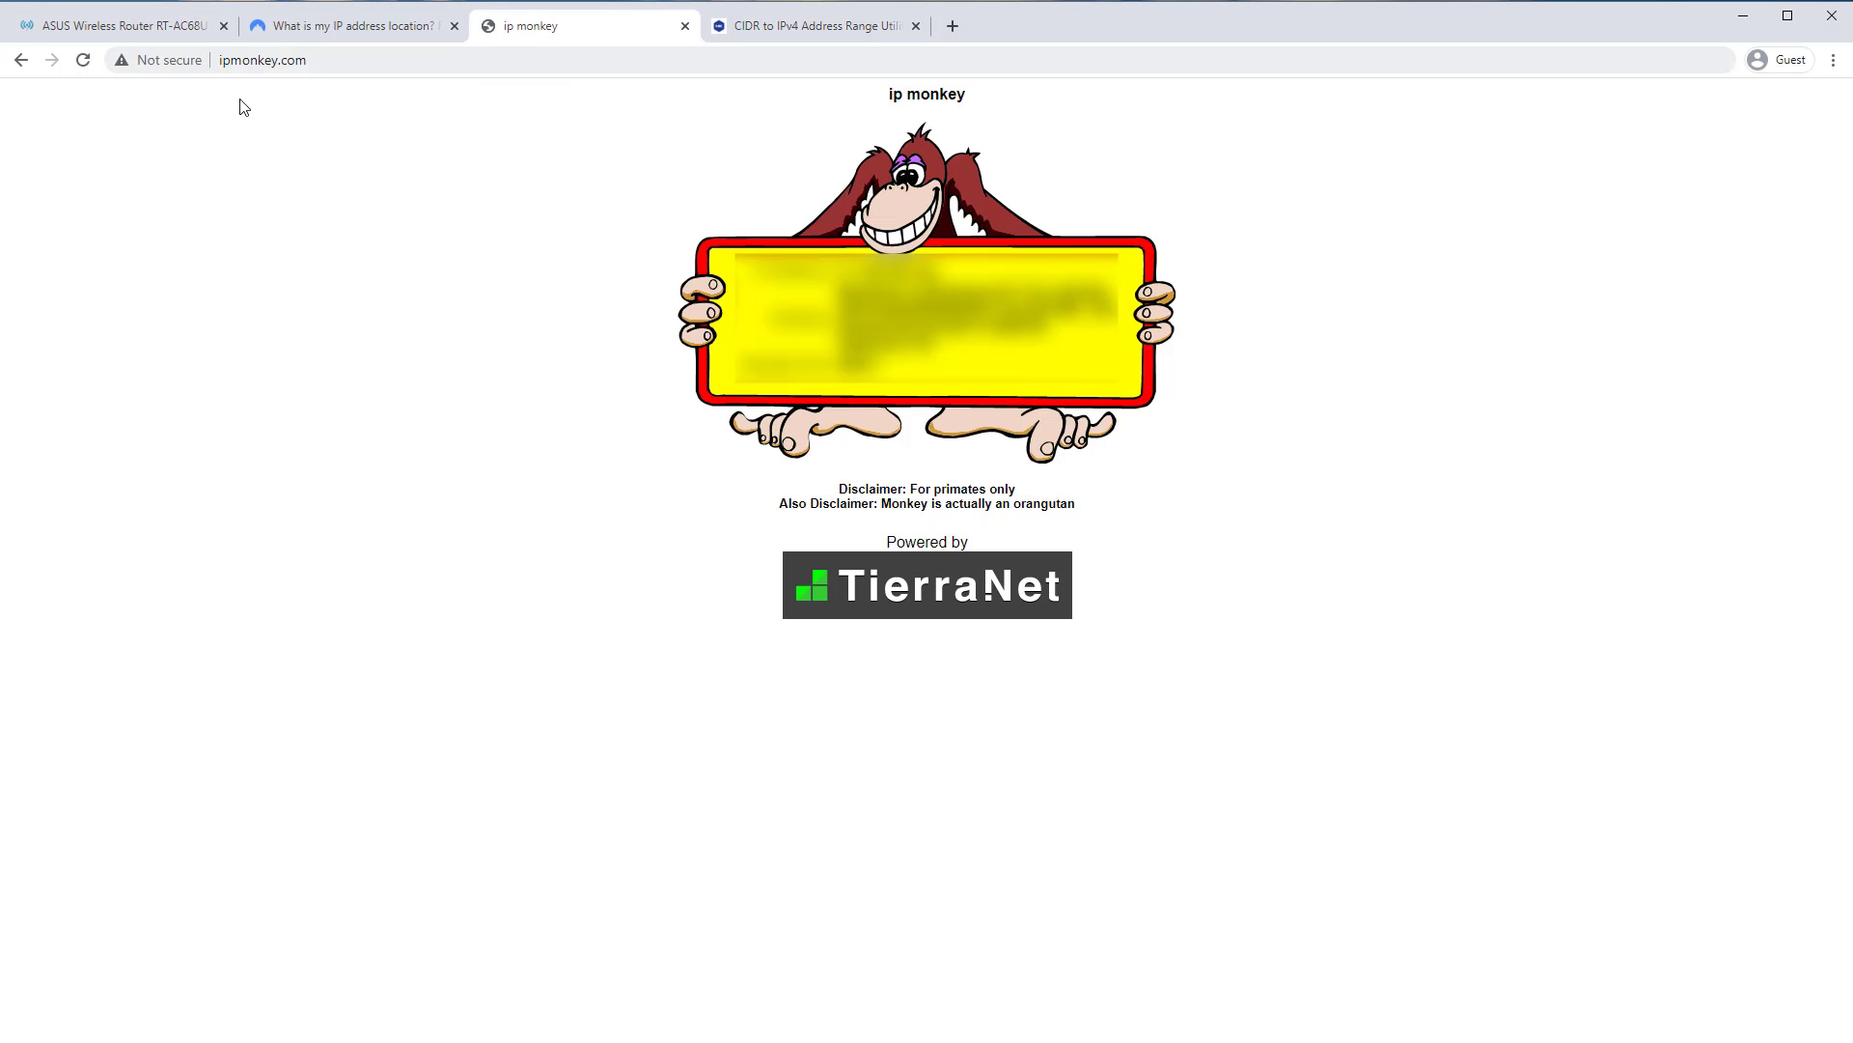
click(78, 68)
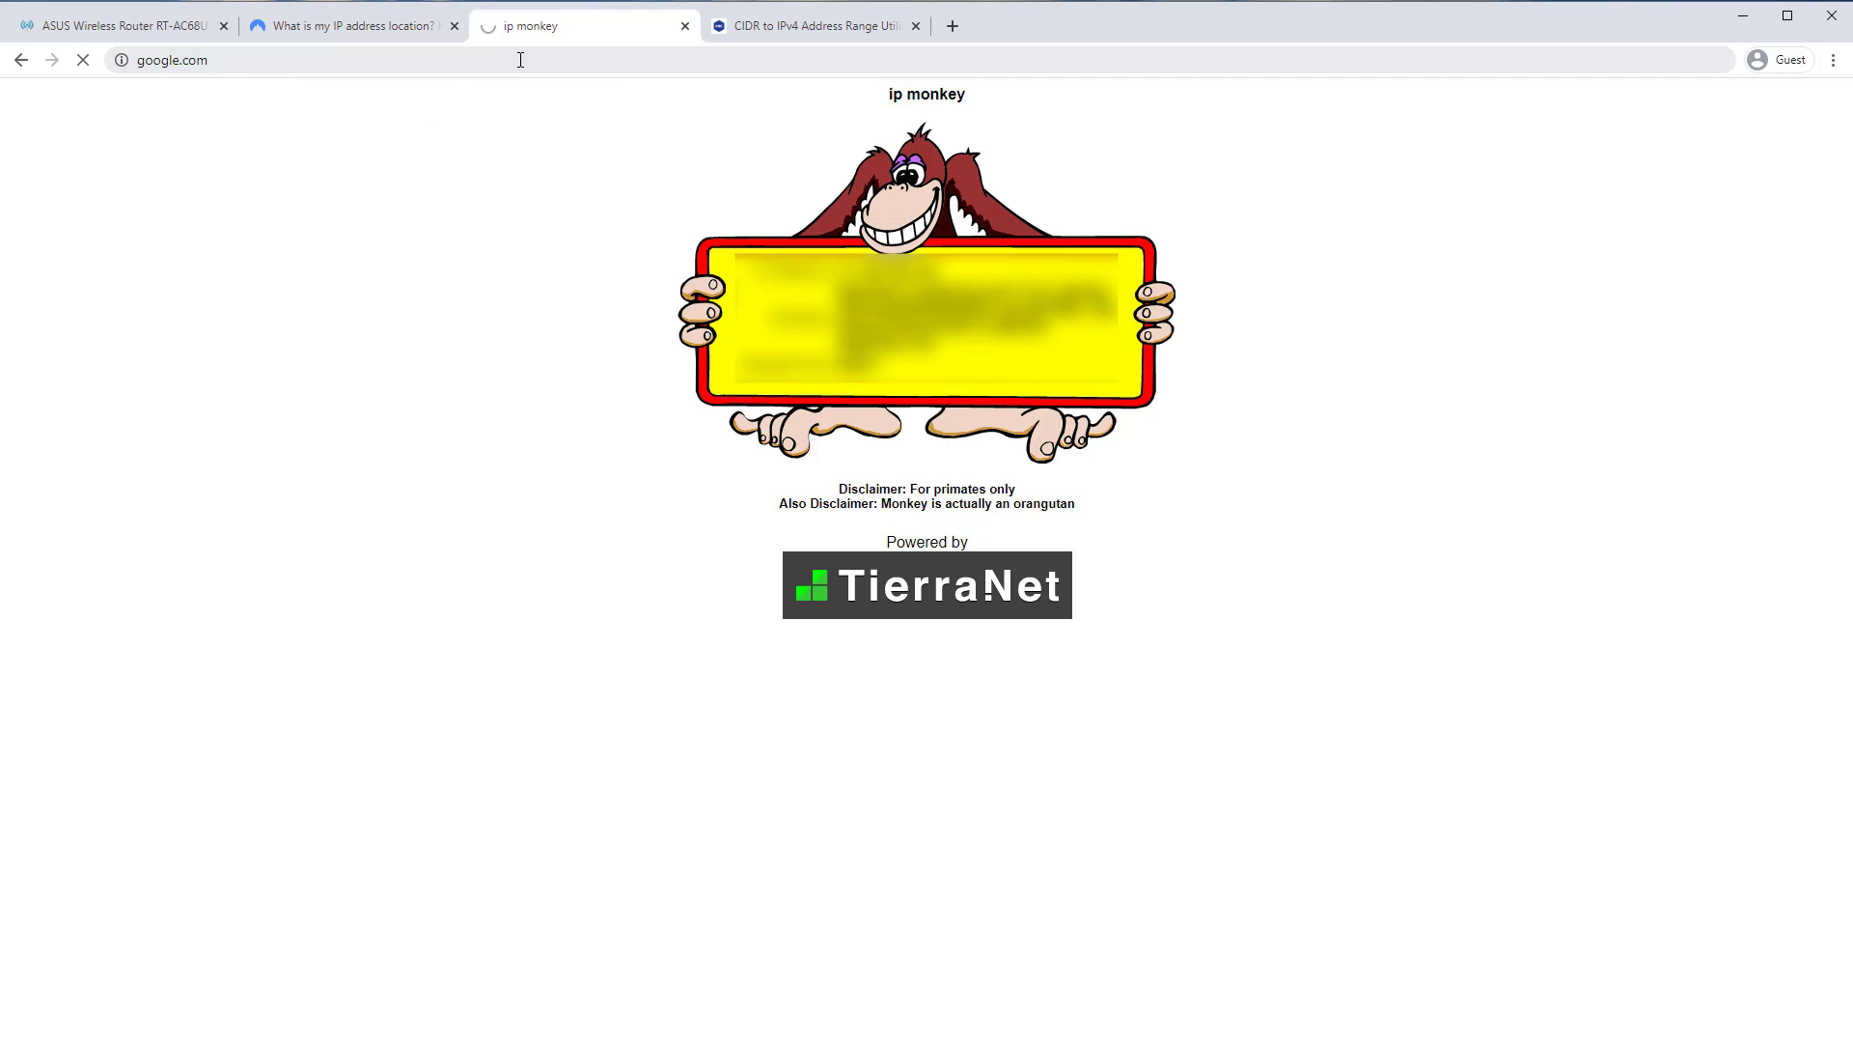
Switch the VPN client back on and load ipmonkey to confirm the VPN address 87.101.95.181.
click(95, 25)
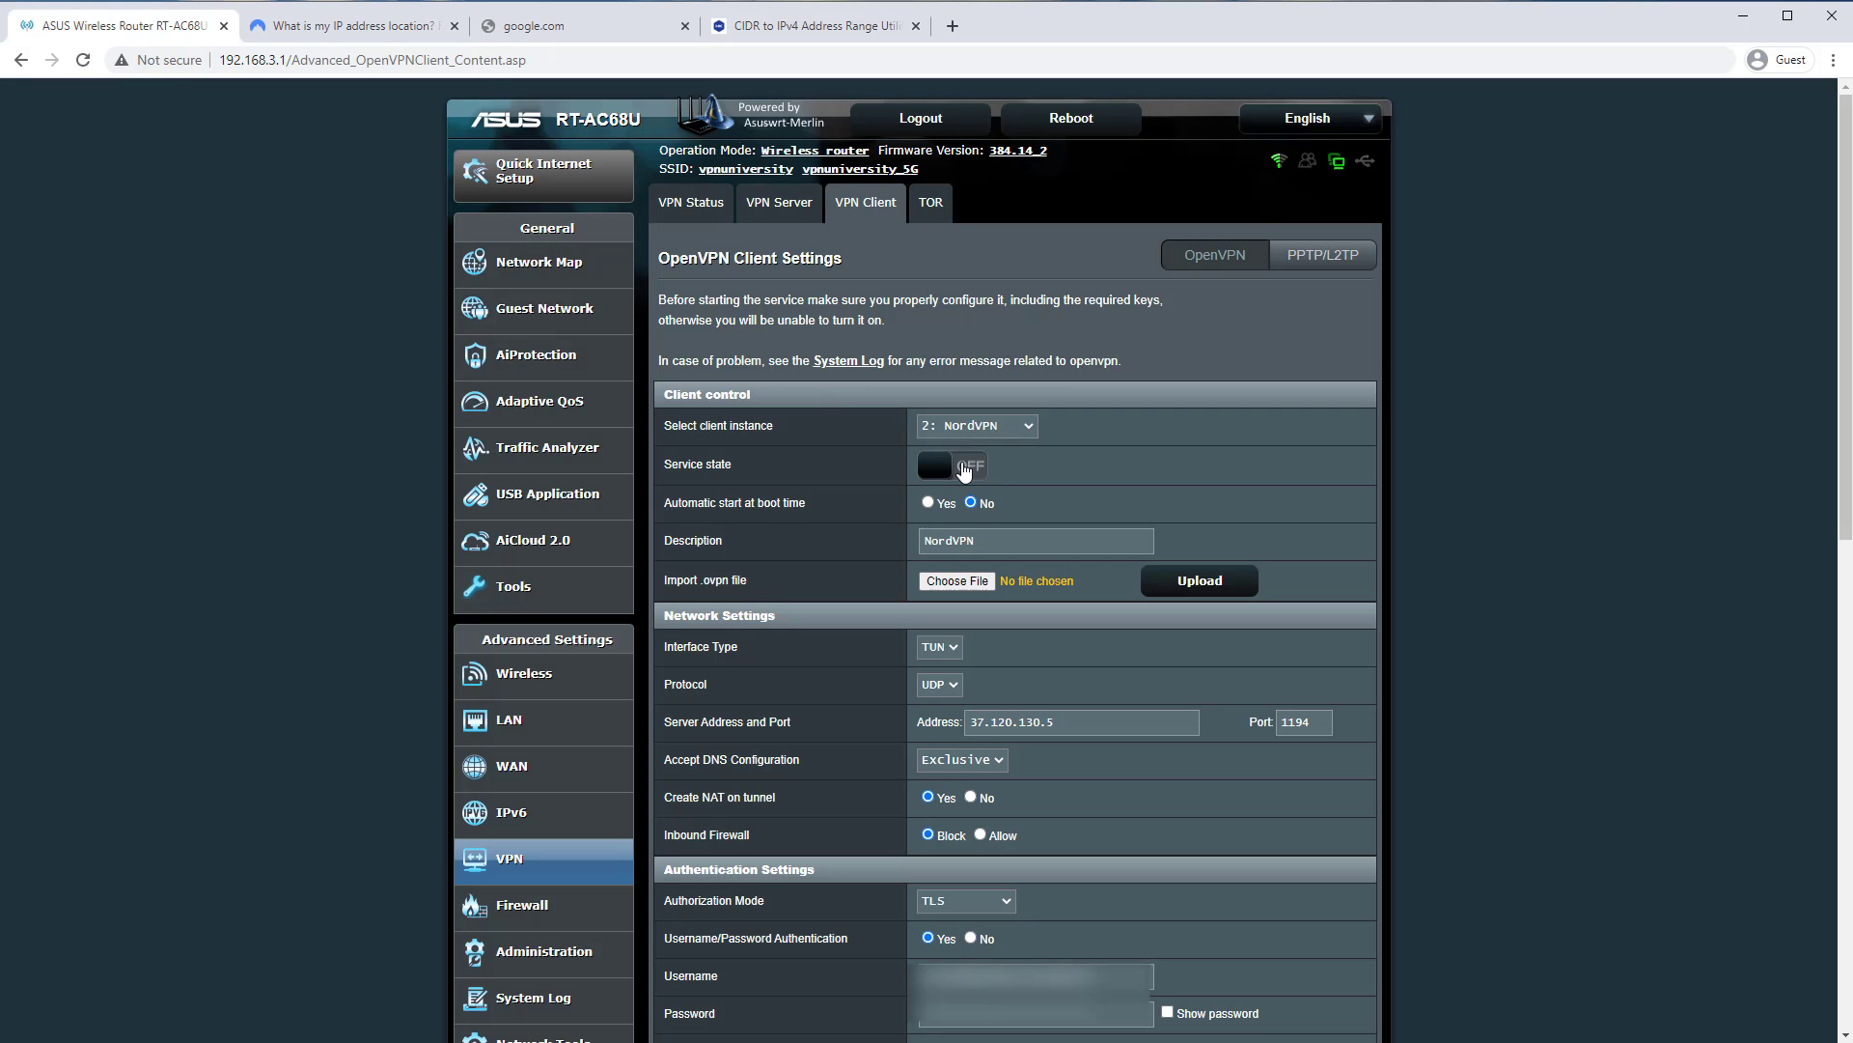
click(963, 467)
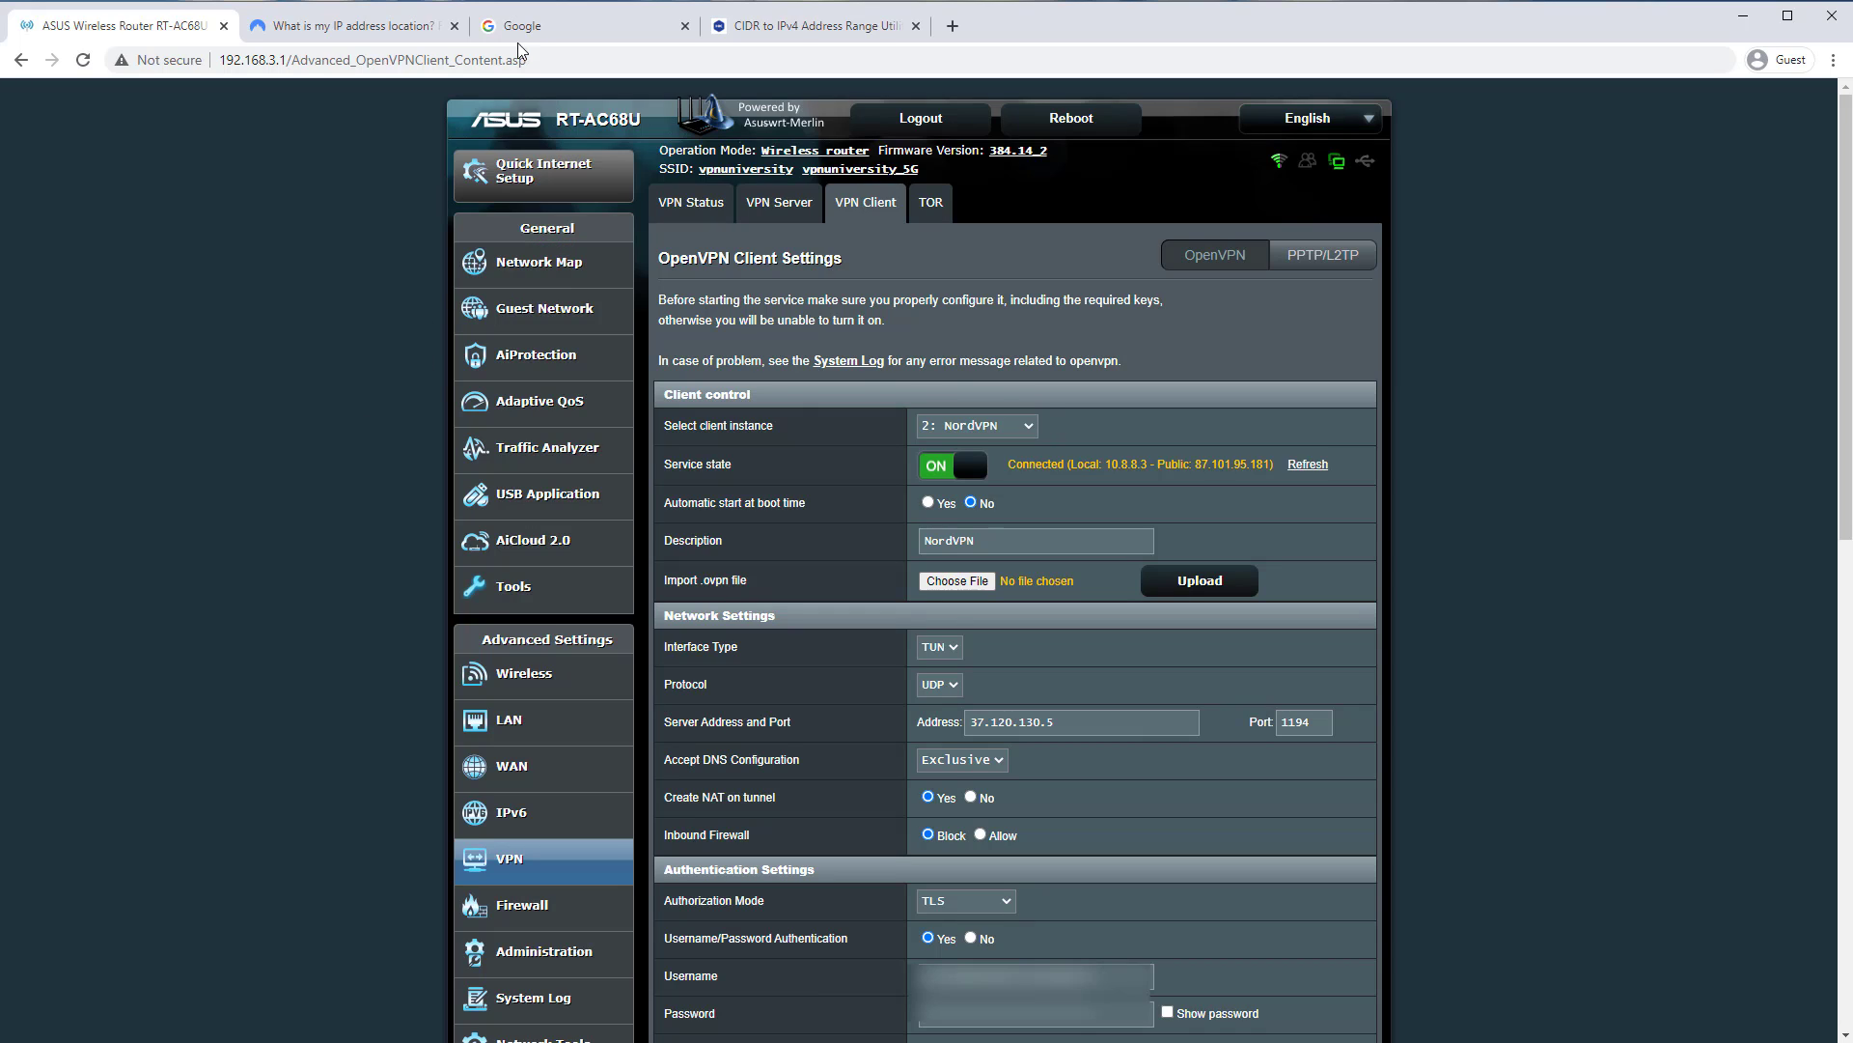
click(519, 29)
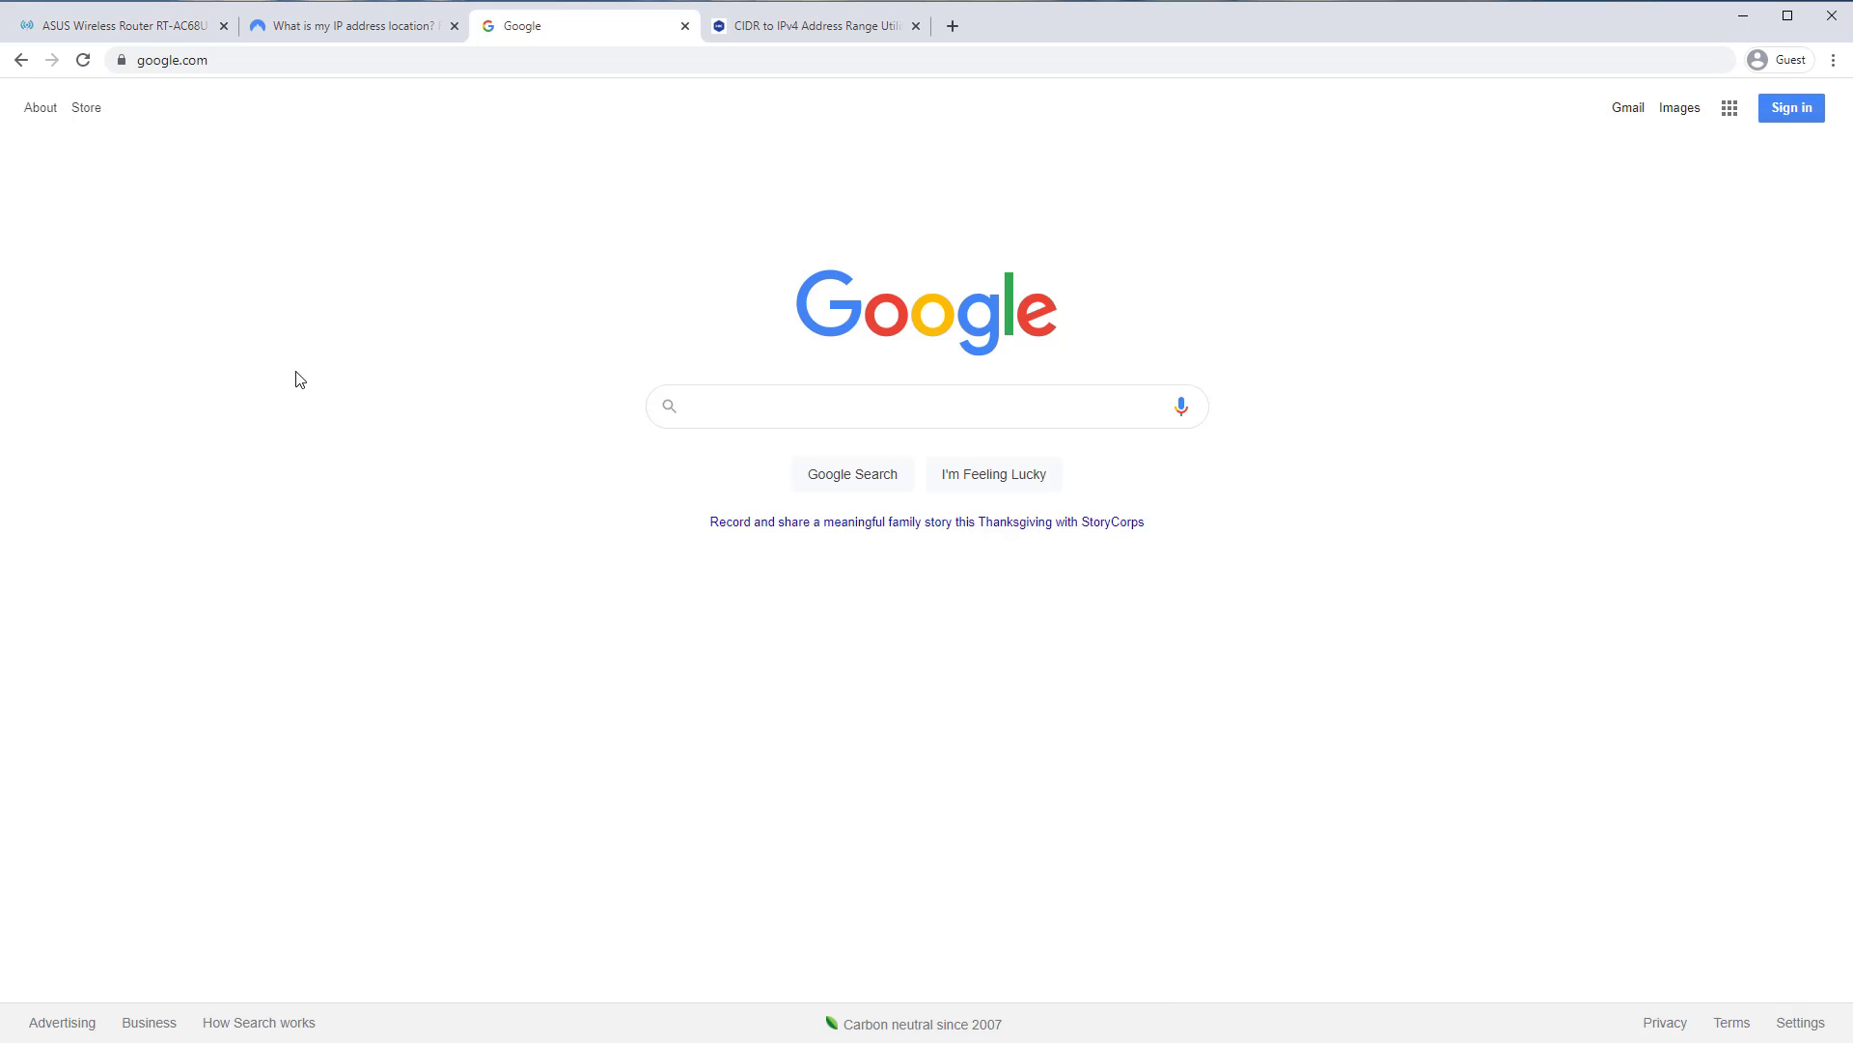
click(343, 62)
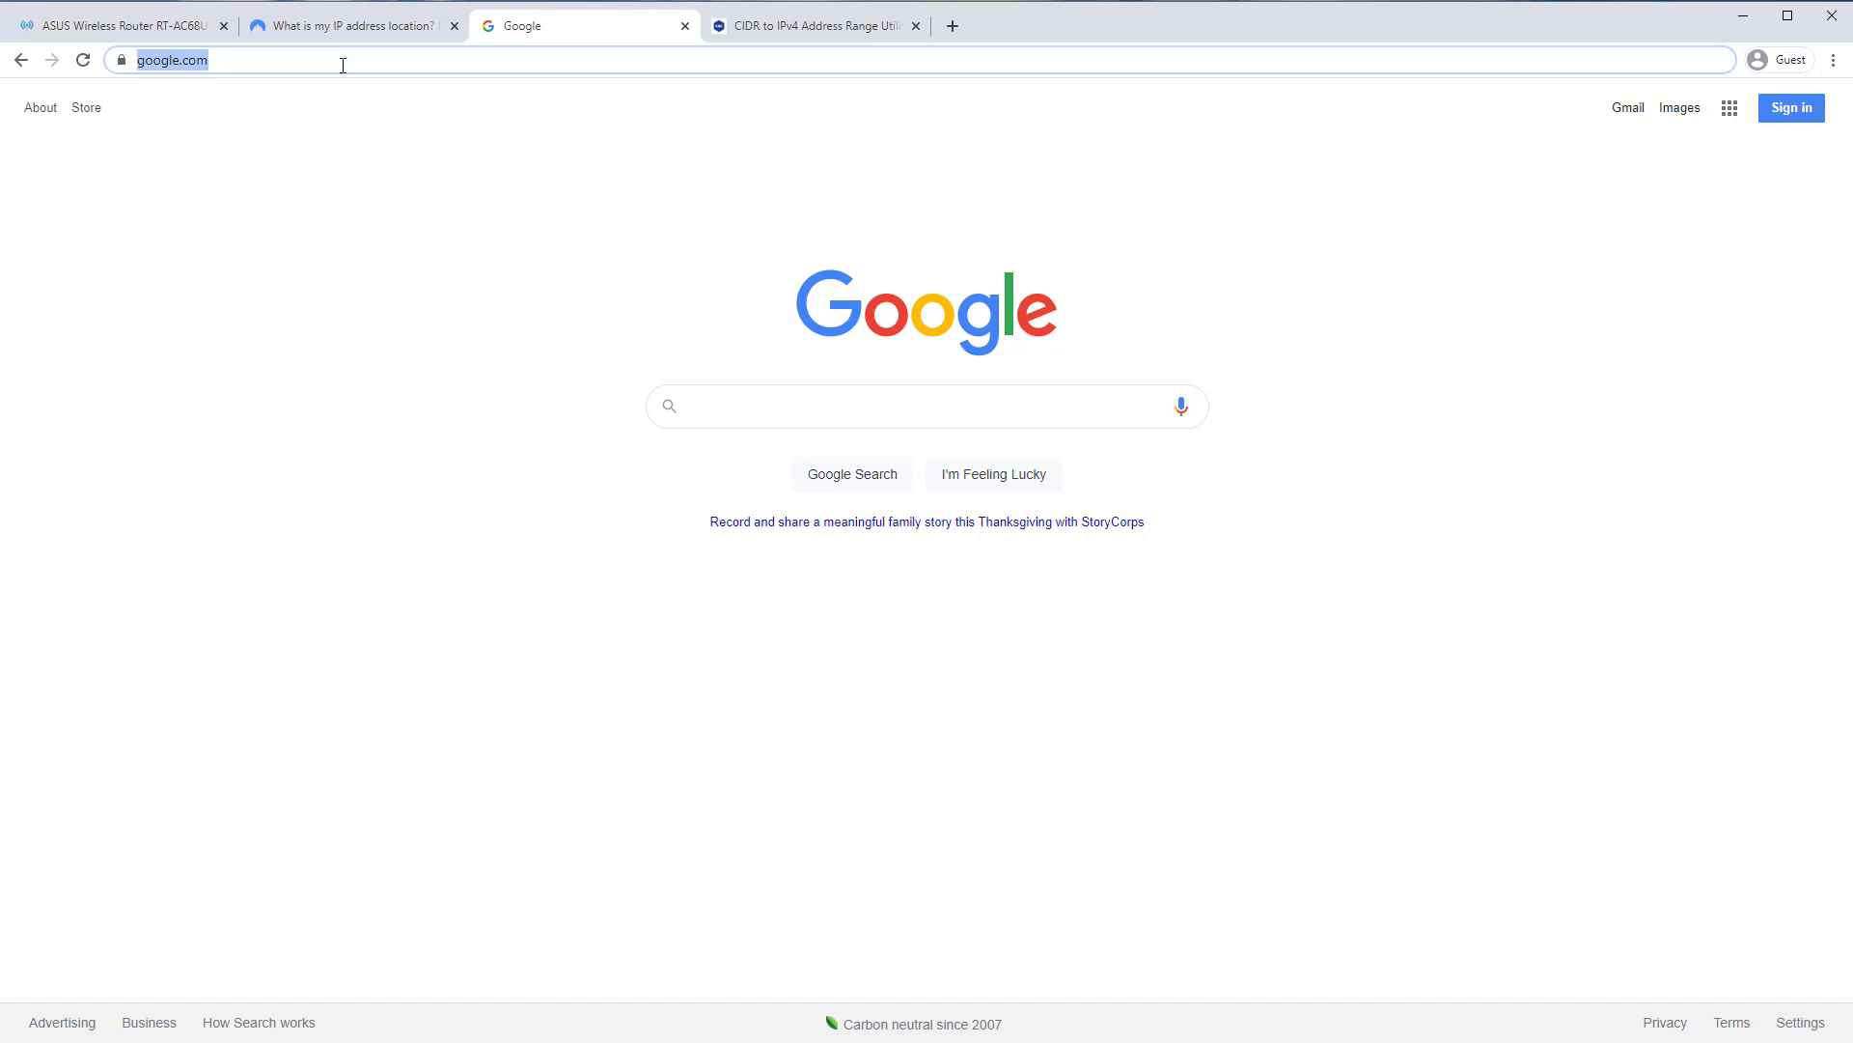
text(ipmonk)
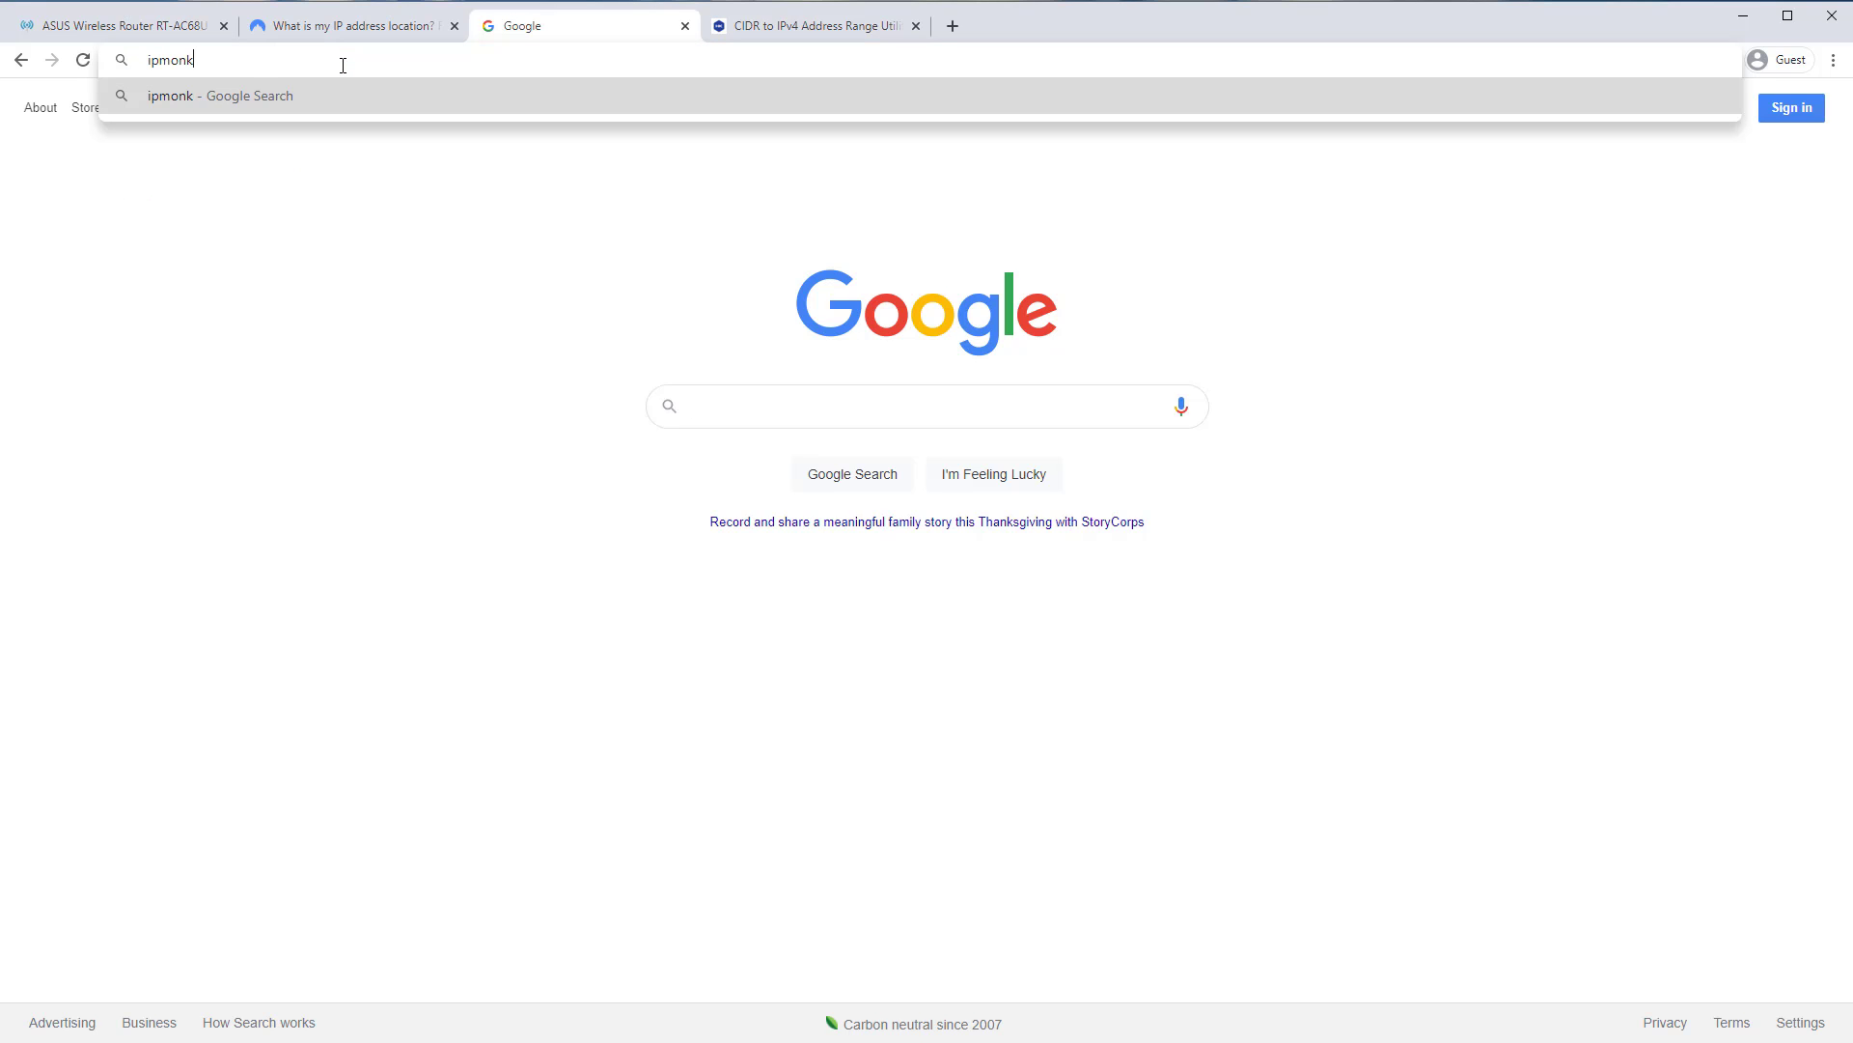
text(ey.c)
key(Return)
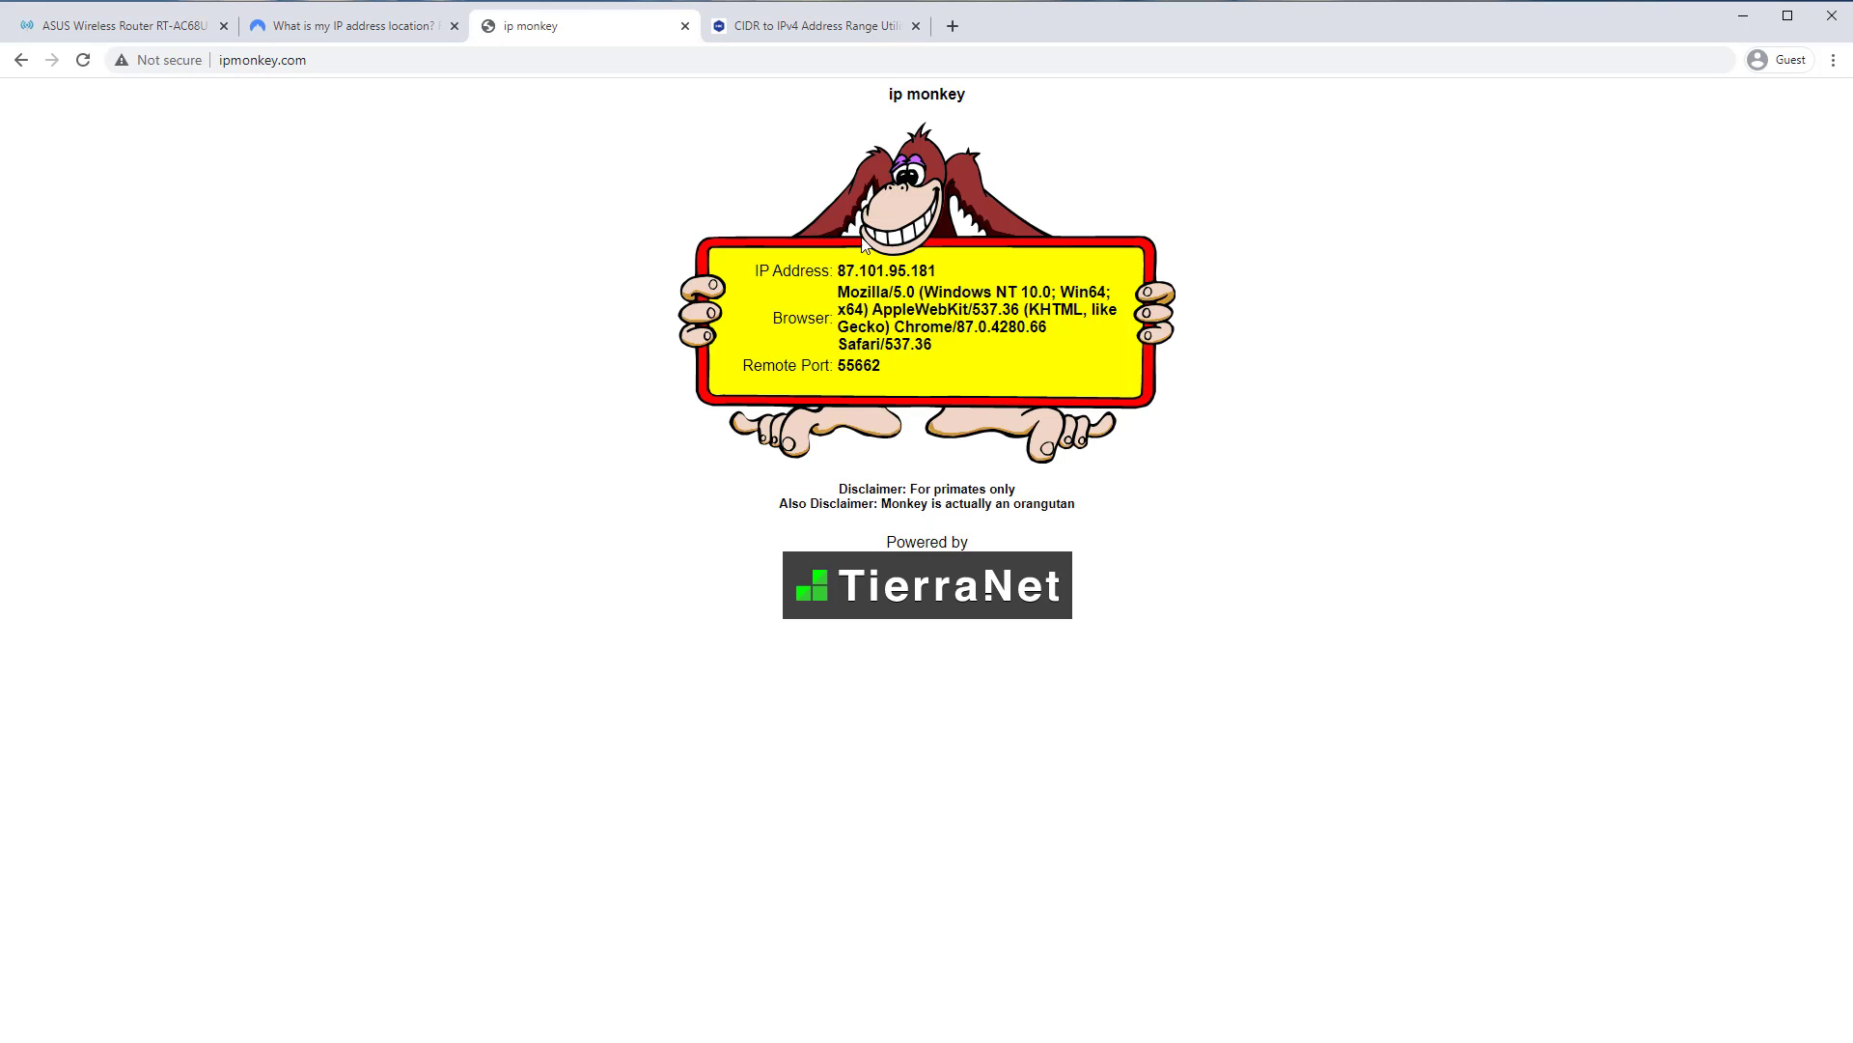